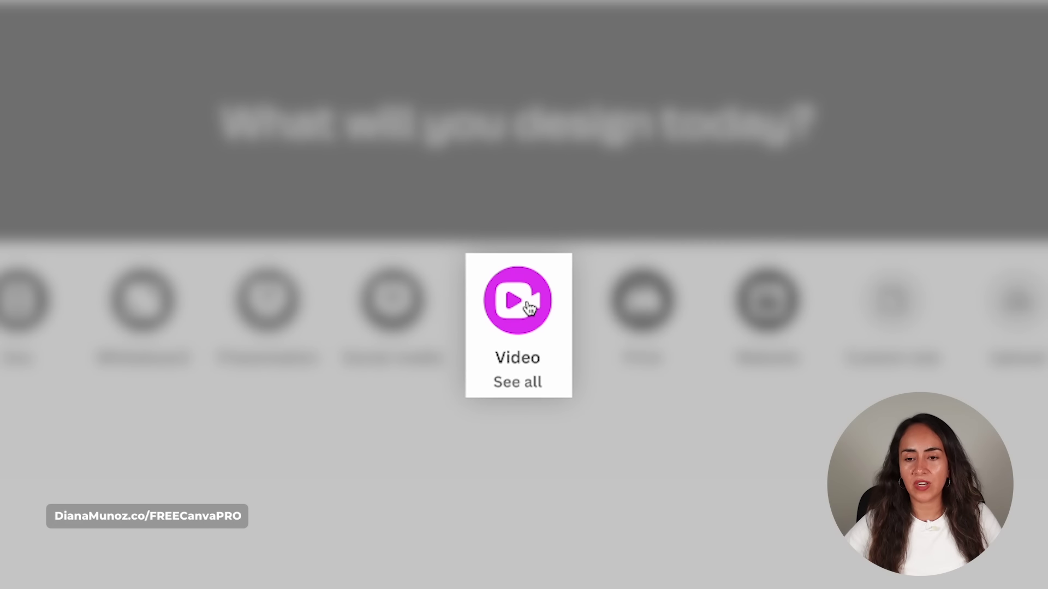
Create a new blank video design in the Mobile Video format.
{"action": "left_click", "coordinate": [528, 308]}
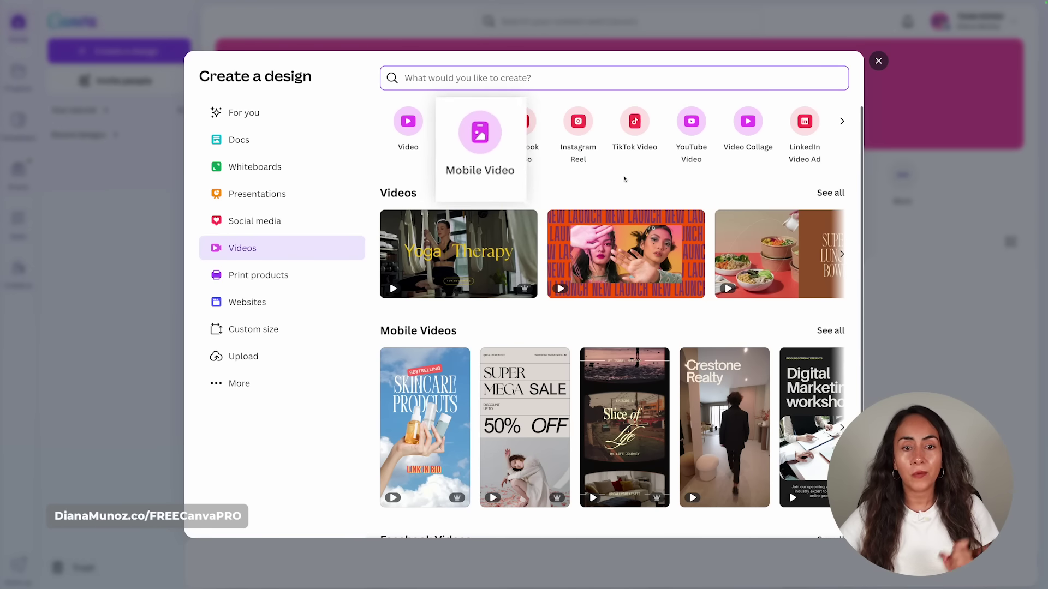
{"action": "left_click", "coordinate": [507, 147]}
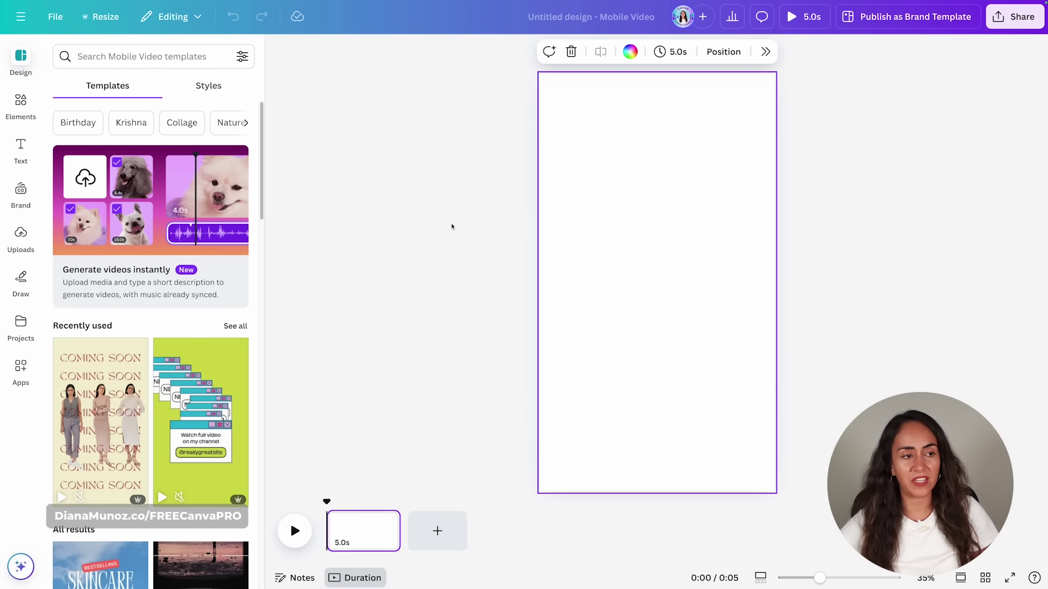
Add a square frame with rounded corners to the blank page.
{"action": "left_click", "coordinate": [21, 104]}
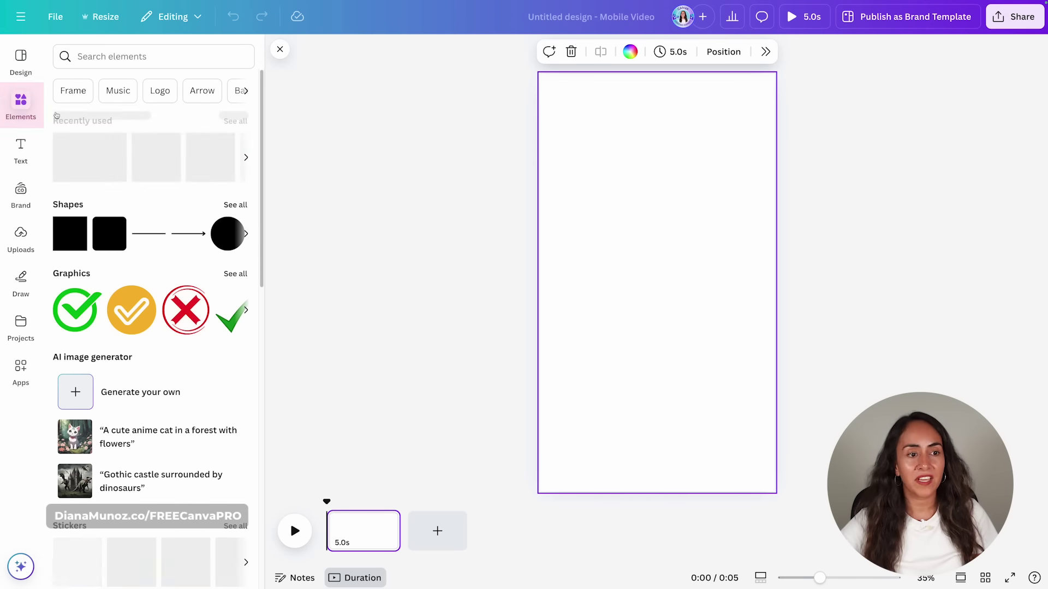
{"action": "scroll", "coordinate": [210, 233], "scroll_direction": "down", "scroll_amount": 2}
{"action": "scroll", "coordinate": [211, 232], "scroll_direction": "down", "scroll_amount": 15}
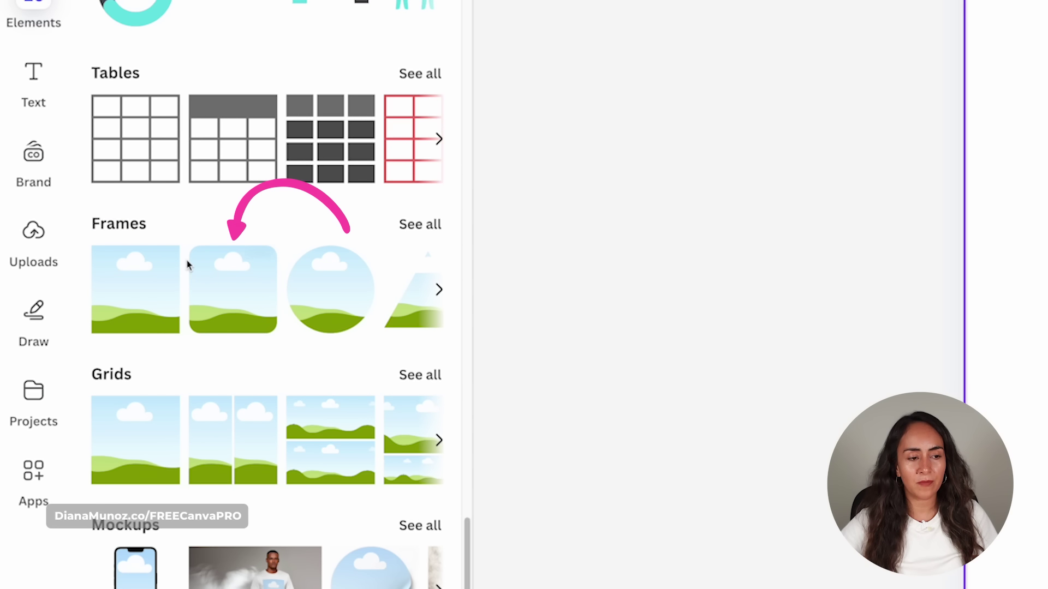
{"action": "left_click", "coordinate": [235, 293]}
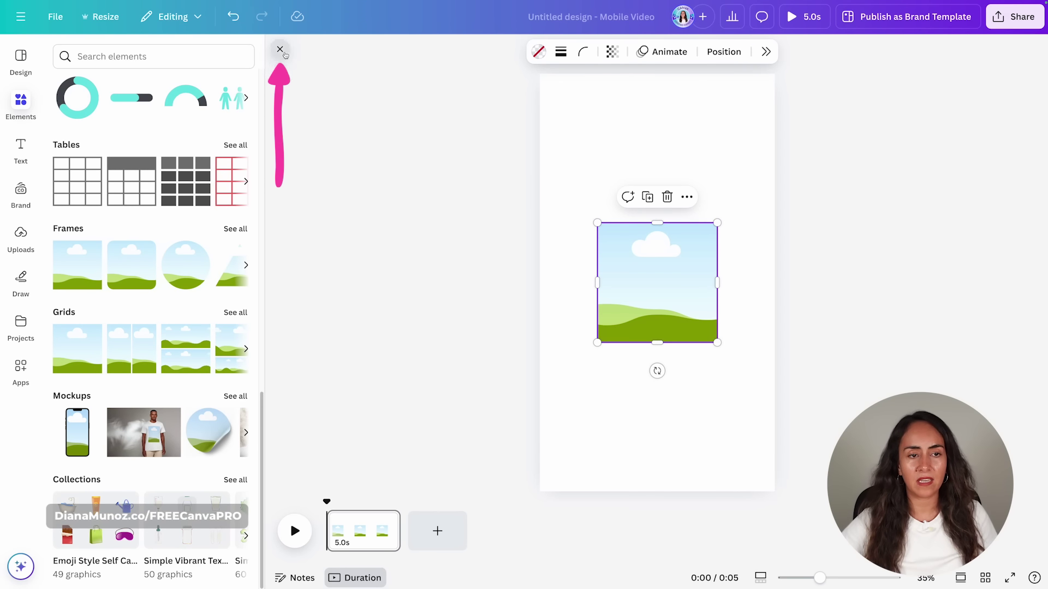
{"action": "left_click", "coordinate": [280, 49]}
Place the rounded frame in the page's upper left corner and duplicate it into an evenly spaced grid of two columns and four rows.
{"action": "left_click_drag", "start_coordinate": [605, 343], "coordinate": [600, 167]}
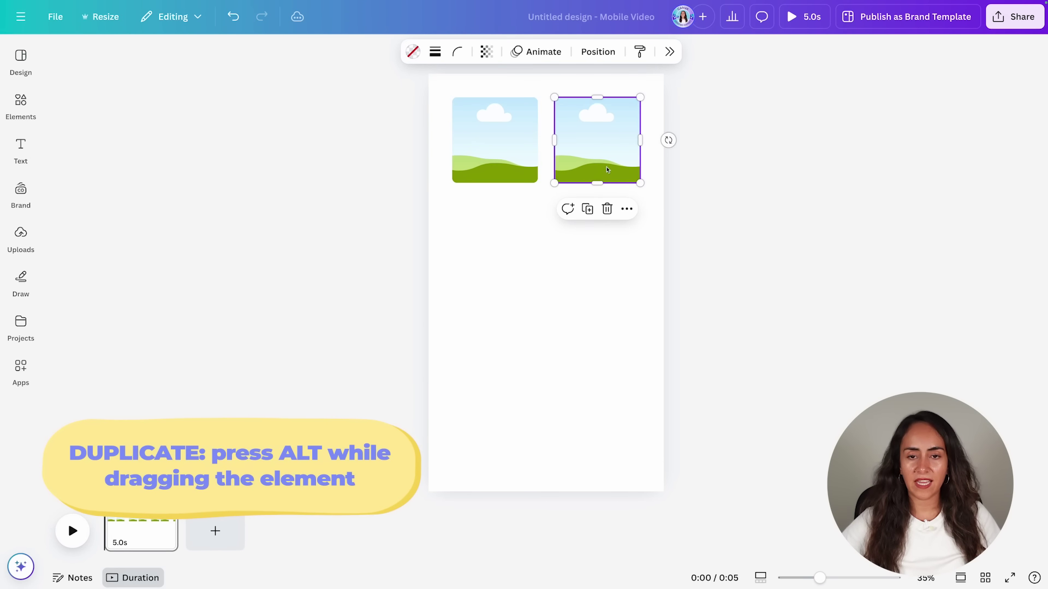
{"action": "left_click", "coordinate": [477, 170], "text": "shift"}
{"action": "left_click_drag", "start_coordinate": [477, 171], "coordinate": [477, 270]}
{"action": "left_click", "coordinate": [487, 127], "text": "shift"}
{"action": "left_click_drag", "start_coordinate": [487, 128], "coordinate": [486, 328]}
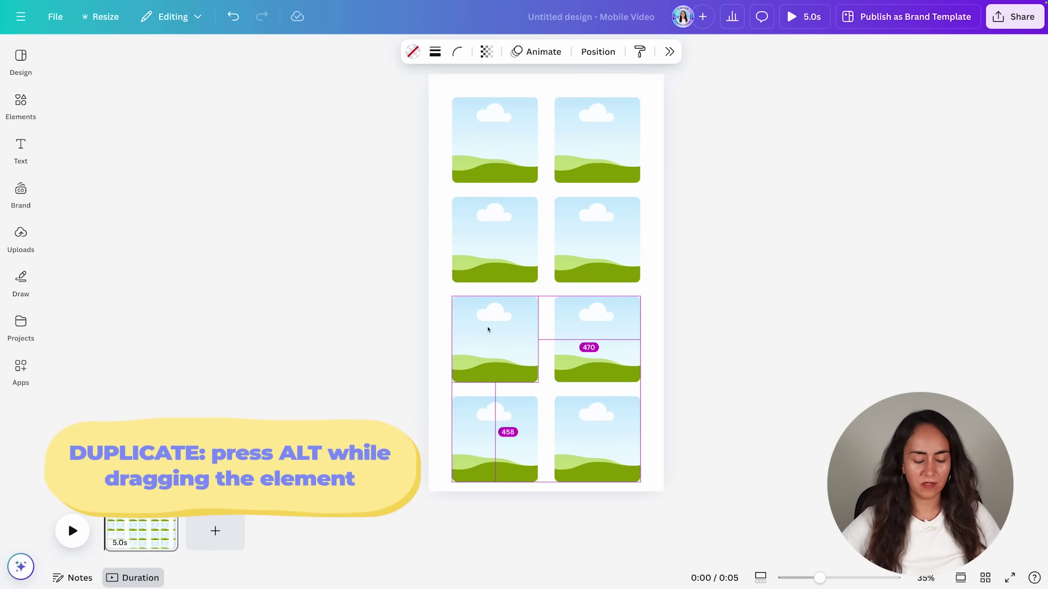
Select all eight frames together, center them on the page, and enlarge them slightly so they fill more of it.
{"action": "left_click", "coordinate": [734, 444]}
{"action": "left_click_drag", "start_coordinate": [721, 453], "coordinate": [511, 169]}
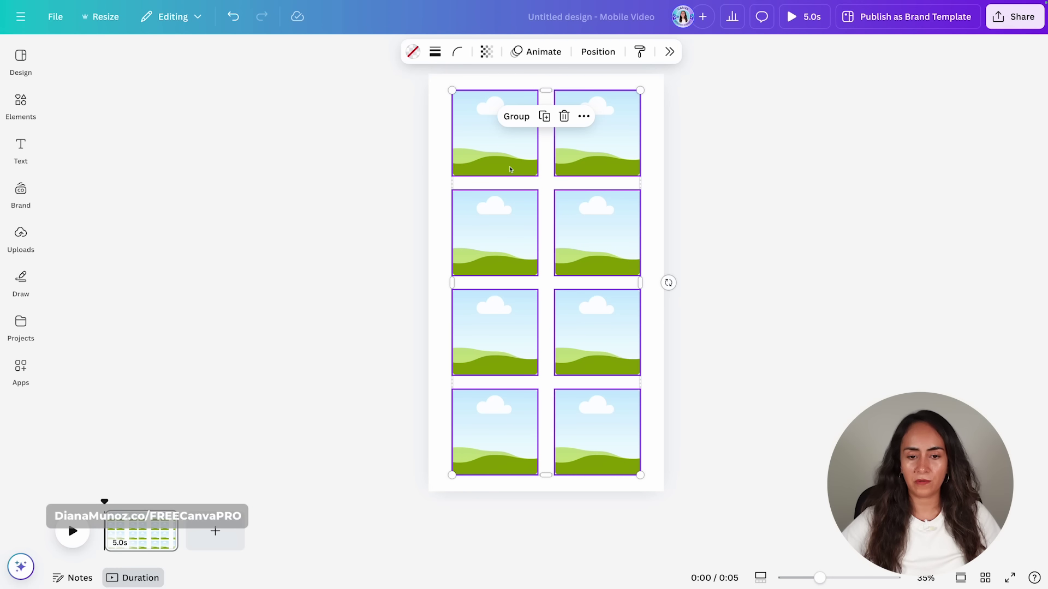
{"action": "left_click_drag", "start_coordinate": [640, 91], "coordinate": [652, 85]}
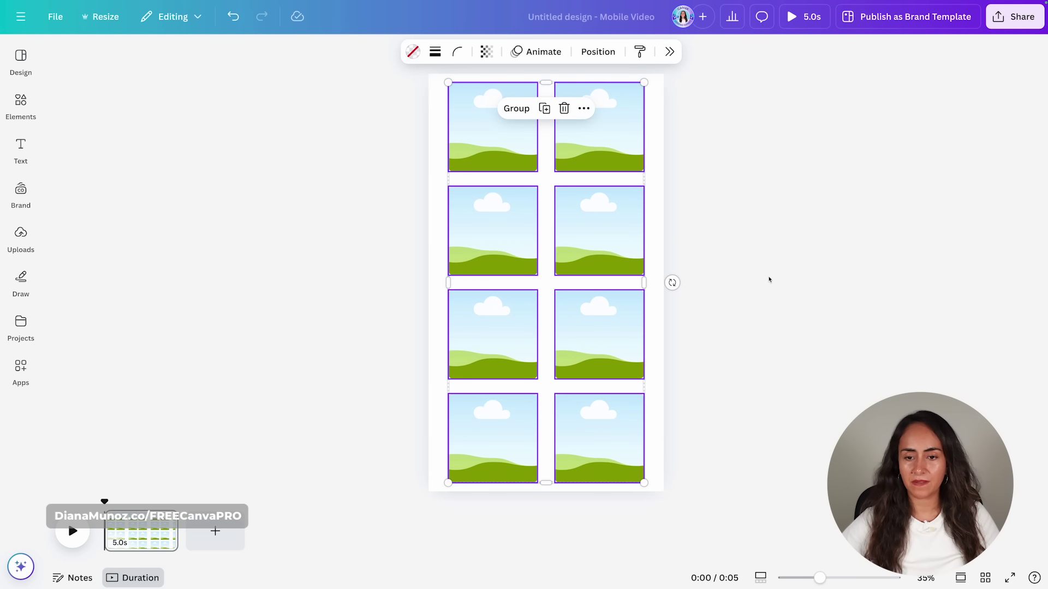
{"action": "left_click", "coordinate": [770, 298]}
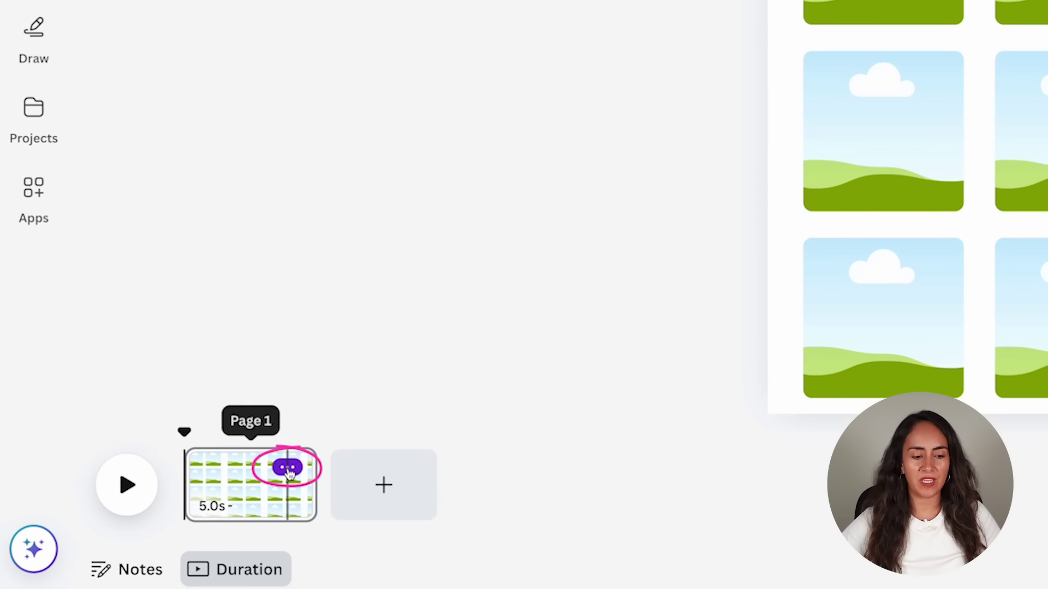
Duplicate the page with the eight frames, and delete the top two frames from the first page.
{"action": "left_click", "coordinate": [160, 521]}
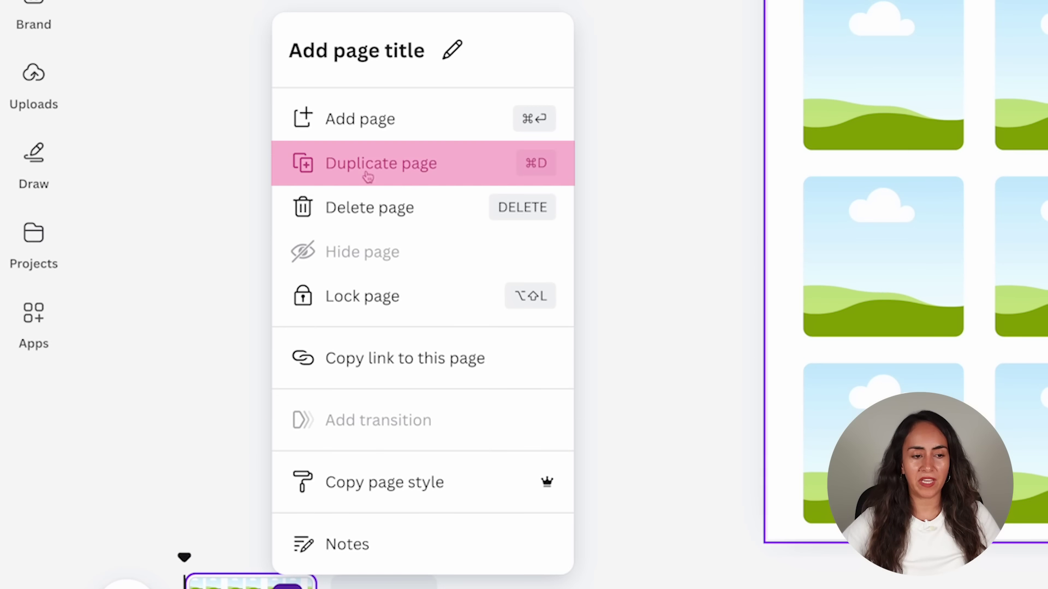
{"action": "left_click", "coordinate": [367, 176]}
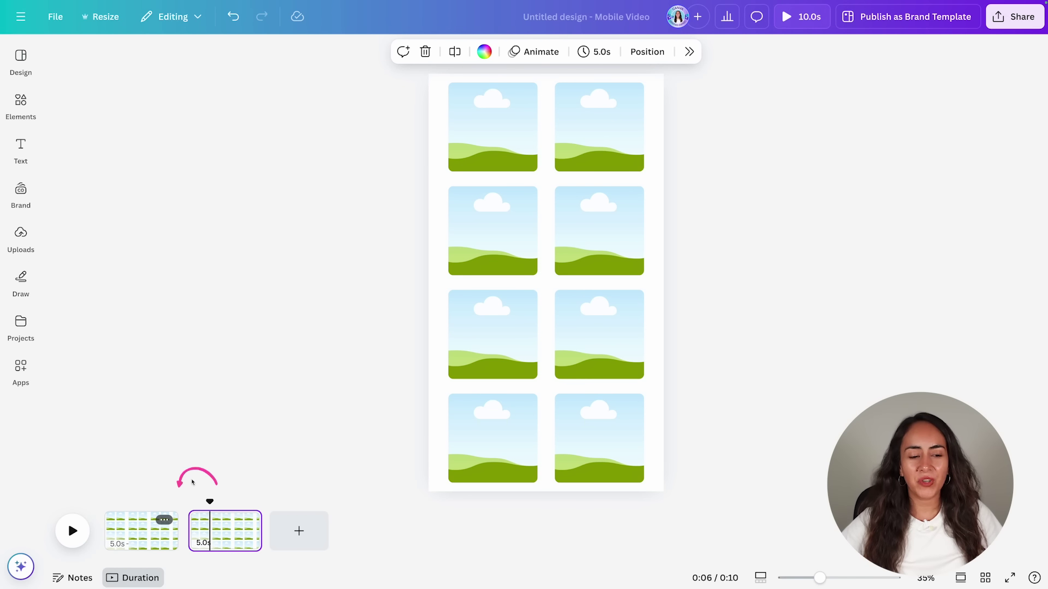
{"action": "left_click", "coordinate": [137, 524]}
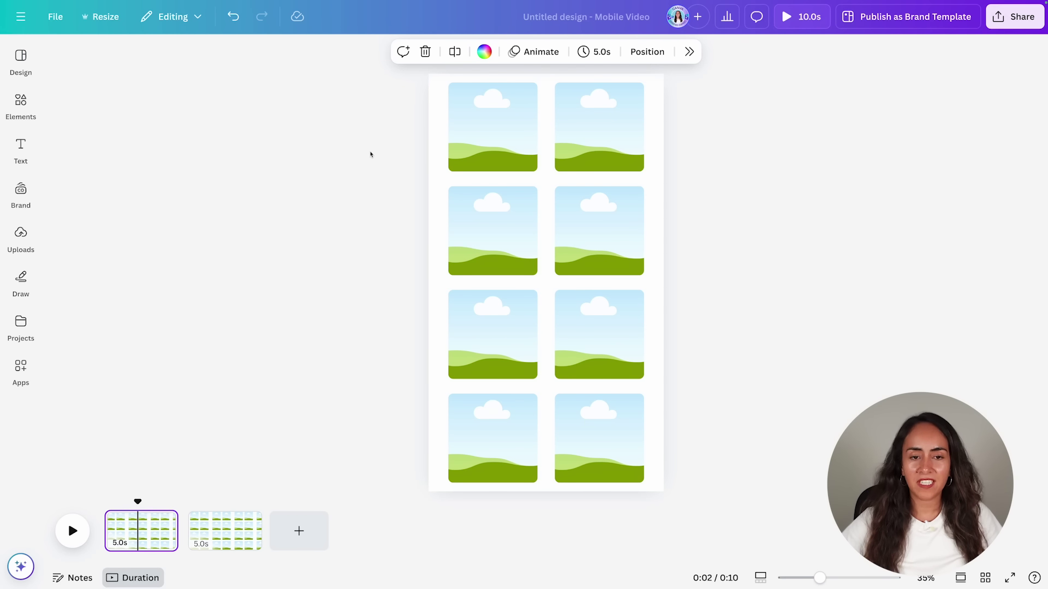
{"action": "left_click_drag", "start_coordinate": [370, 154], "coordinate": [715, 111]}
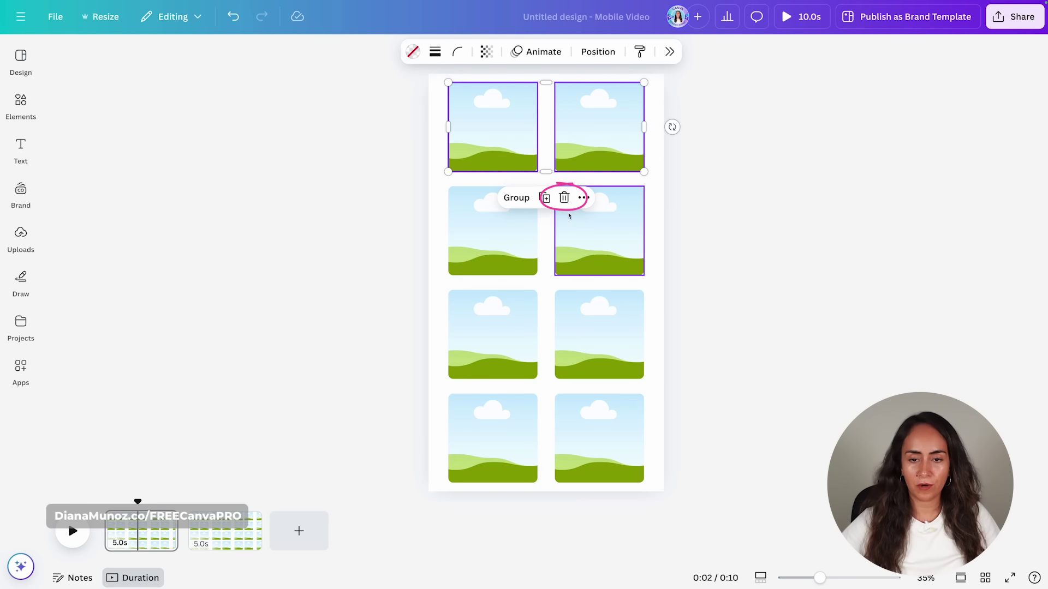
{"action": "left_click", "coordinate": [564, 197]}
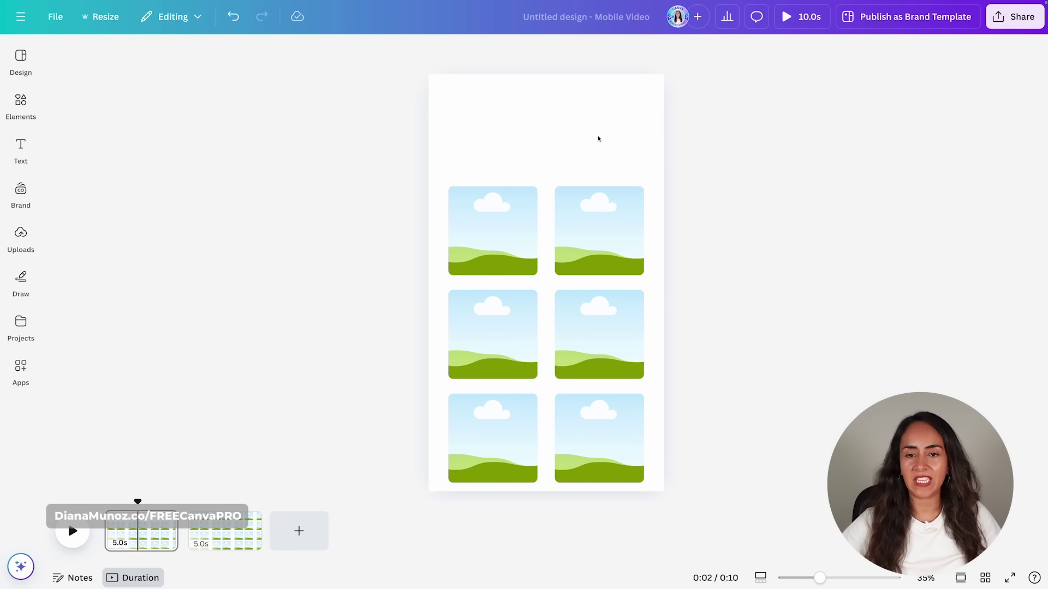
Add a text box in the empty area above the frames with the two-line title "summer / photo dump".
{"action": "left_click", "coordinate": [20, 151]}
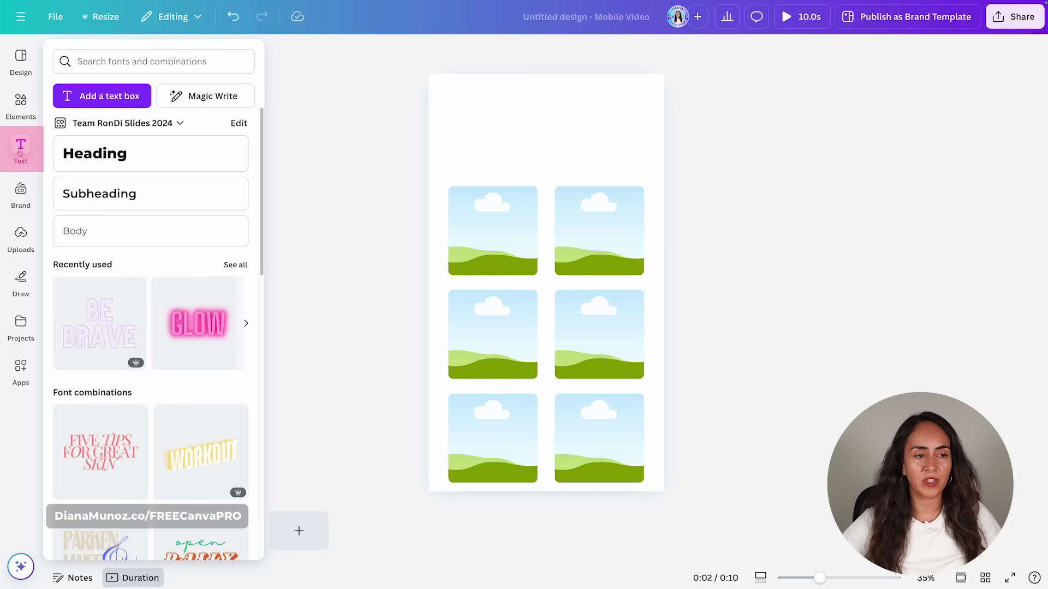
{"action": "left_click", "coordinate": [107, 96]}
{"action": "left_click_drag", "start_coordinate": [552, 281], "coordinate": [561, 139]}
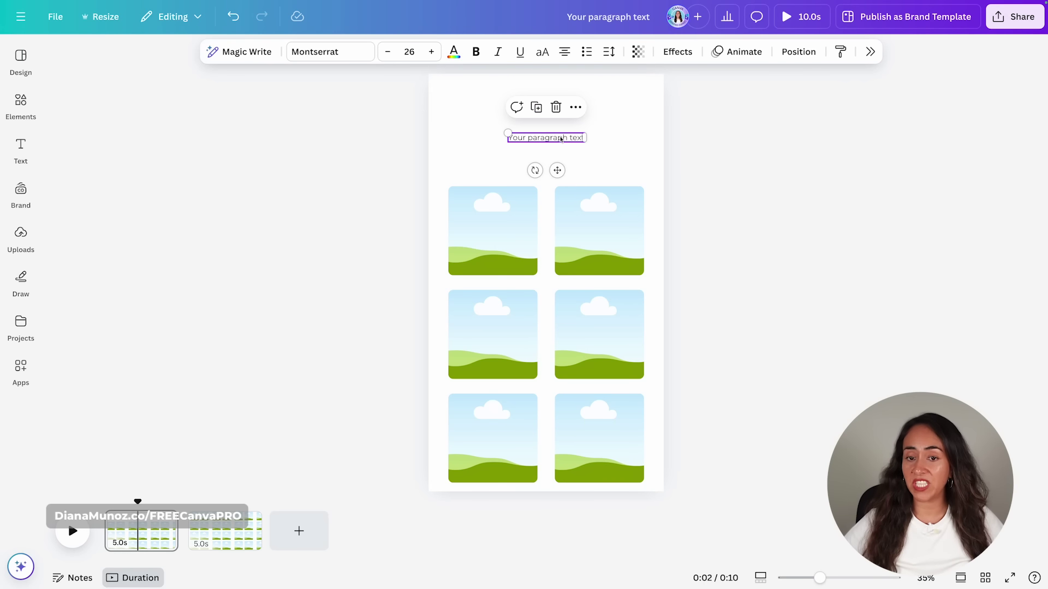
{"action": "double_click", "coordinate": [560, 139]}
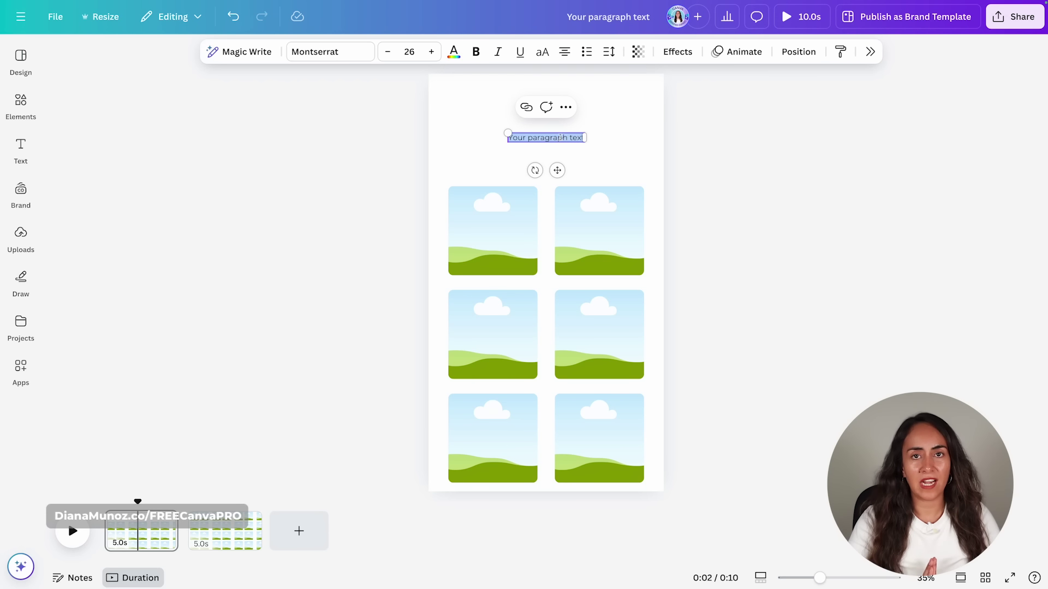
{"action": "type", "text": "summe"}
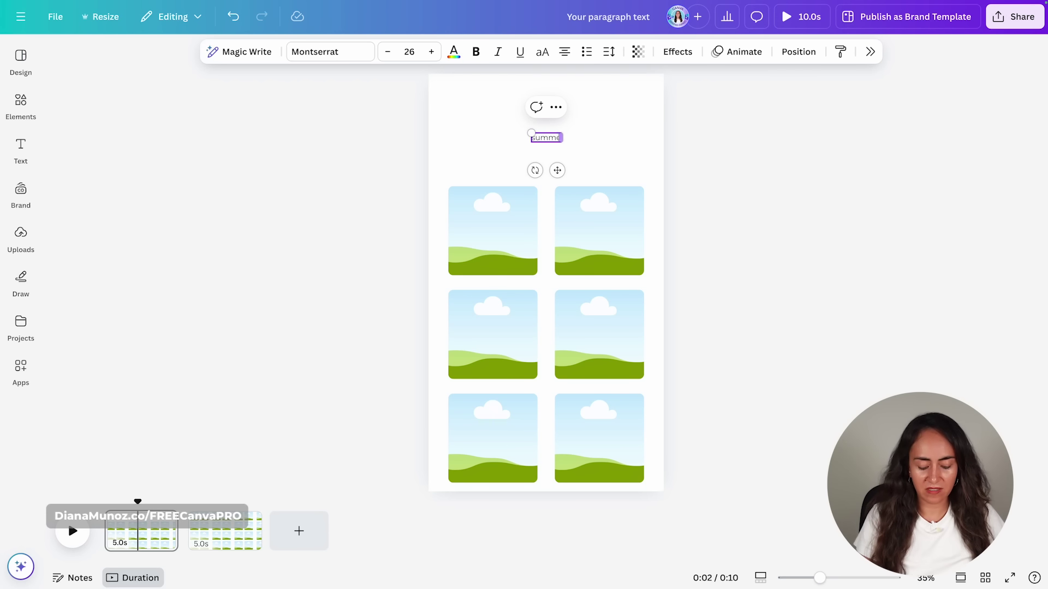
{"action": "type", "text": "r"}
{"action": "key", "text": "Return"}
{"action": "type", "text": "photo d"}
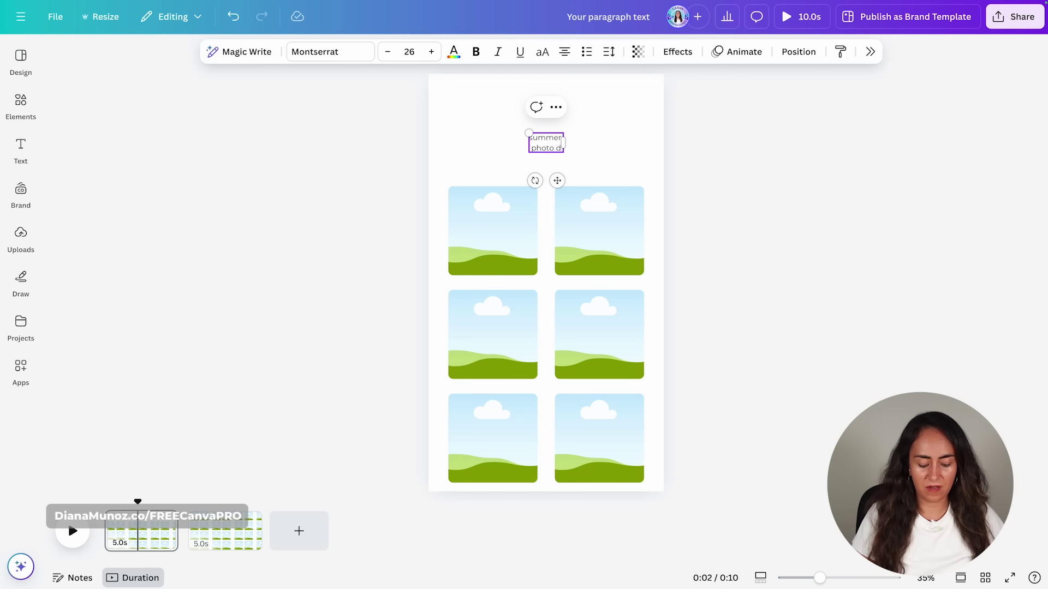
{"action": "type", "text": "ump"}
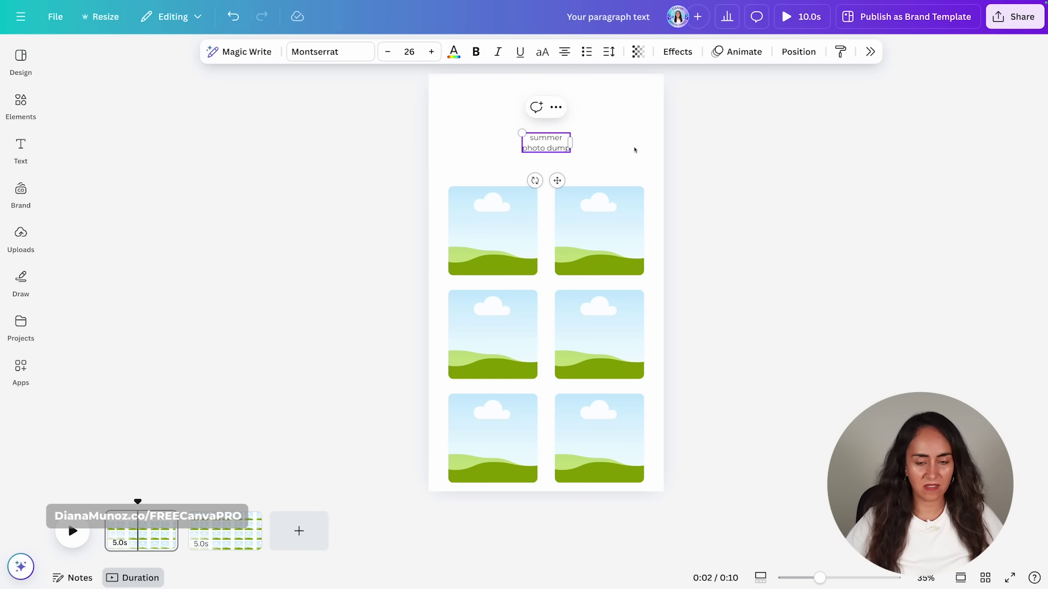
Format the whole title in uppercase and set its font to Agrandir Grand ExtraBold.
{"action": "key", "text": "ctrl+a"}
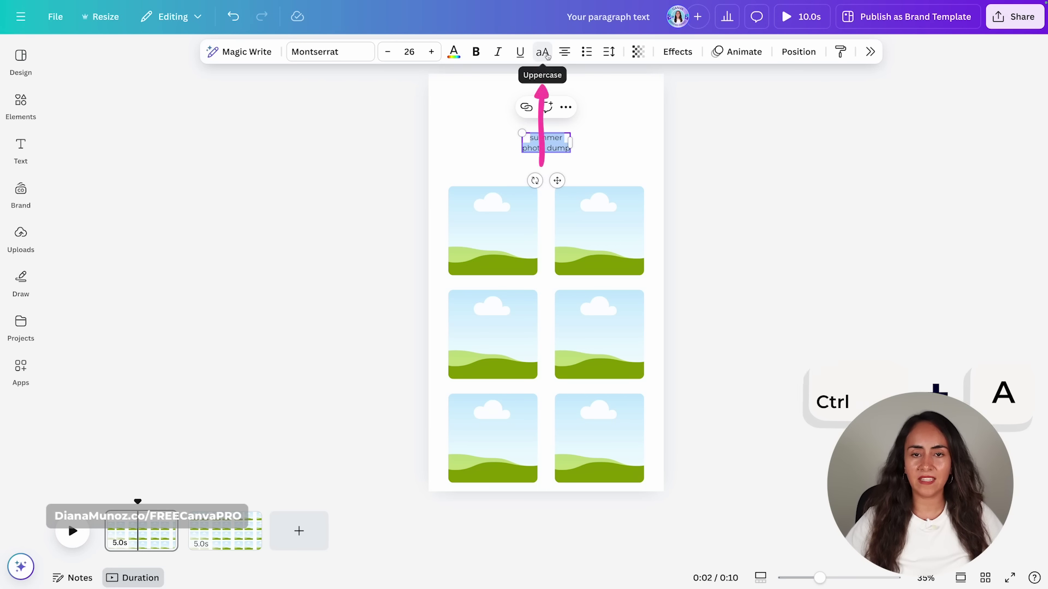
{"action": "left_click", "coordinate": [543, 51]}
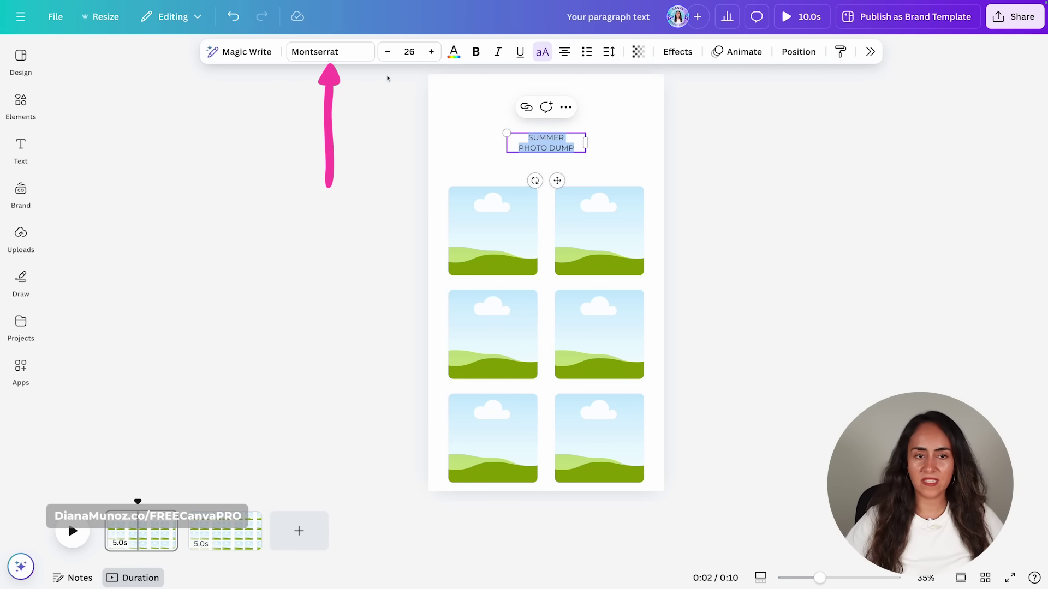
{"action": "left_click", "coordinate": [328, 51]}
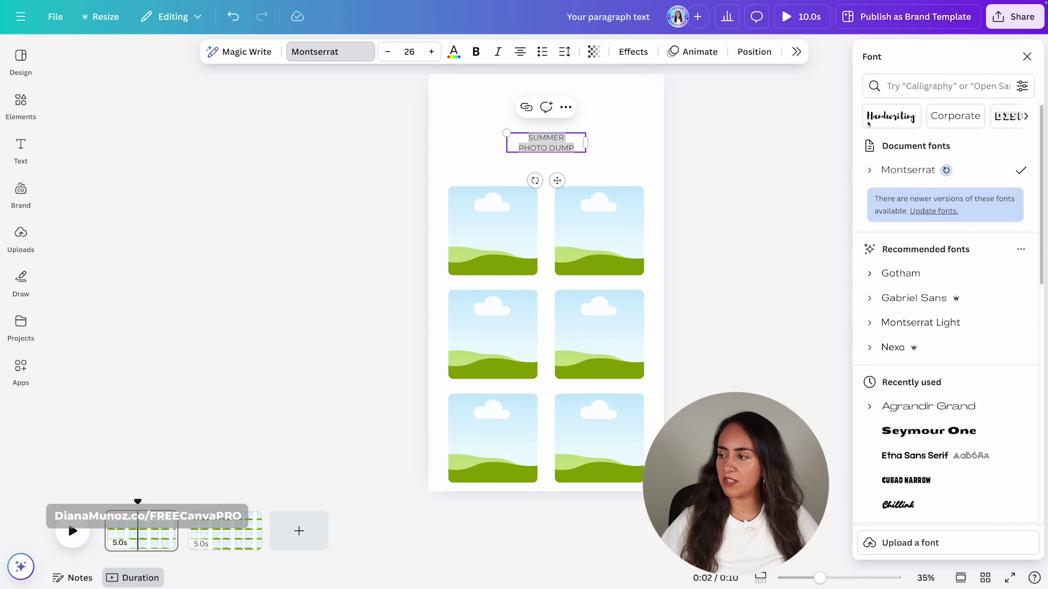
{"action": "left_click", "coordinate": [841, 95]}
{"action": "type", "text": "agrandir"}
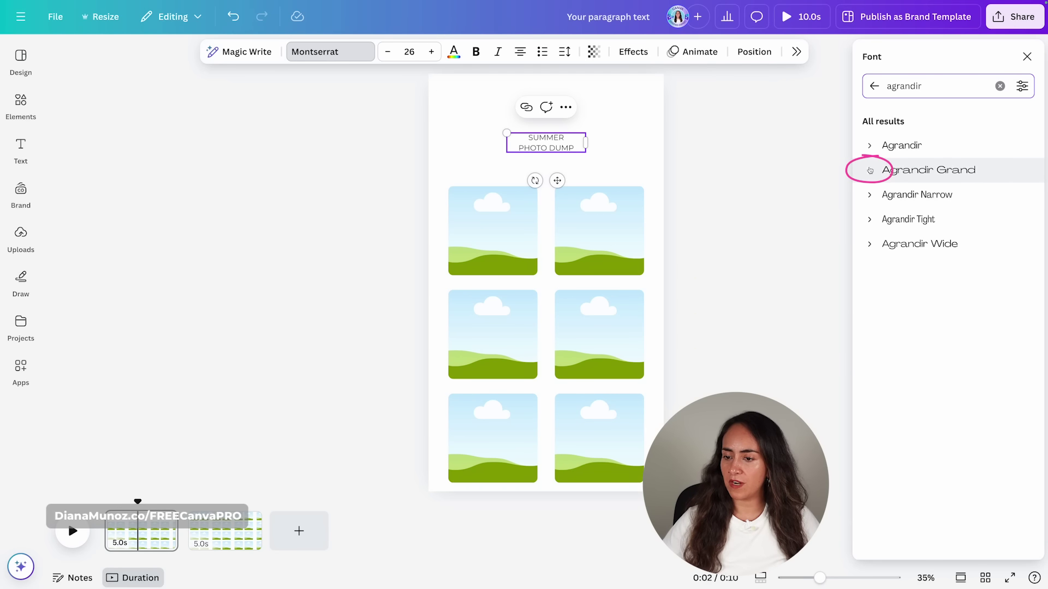
{"action": "left_click", "coordinate": [942, 173]}
{"action": "left_click", "coordinate": [928, 268]}
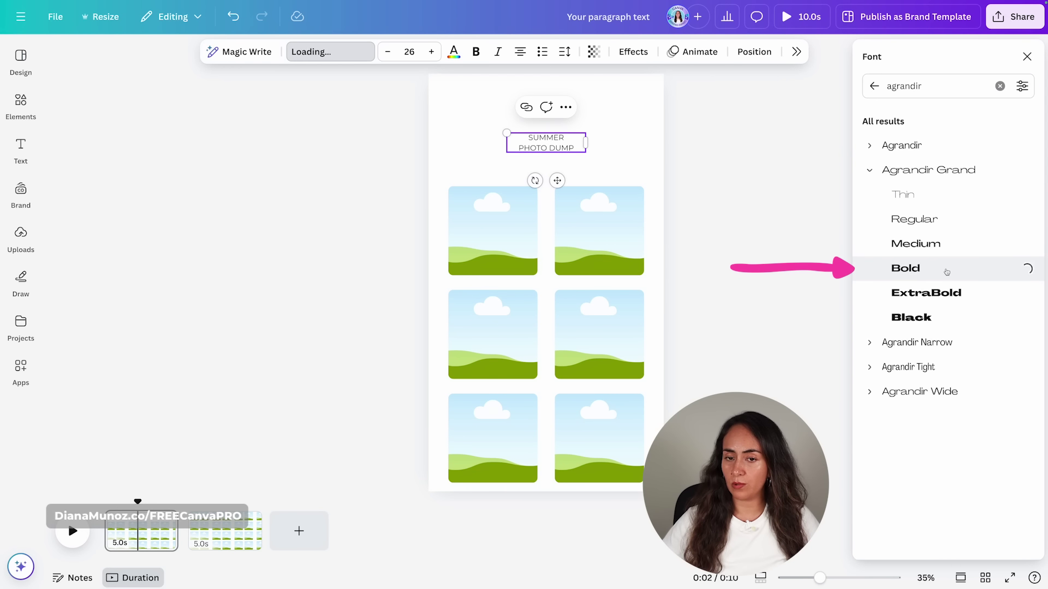
{"action": "left_click", "coordinate": [928, 293]}
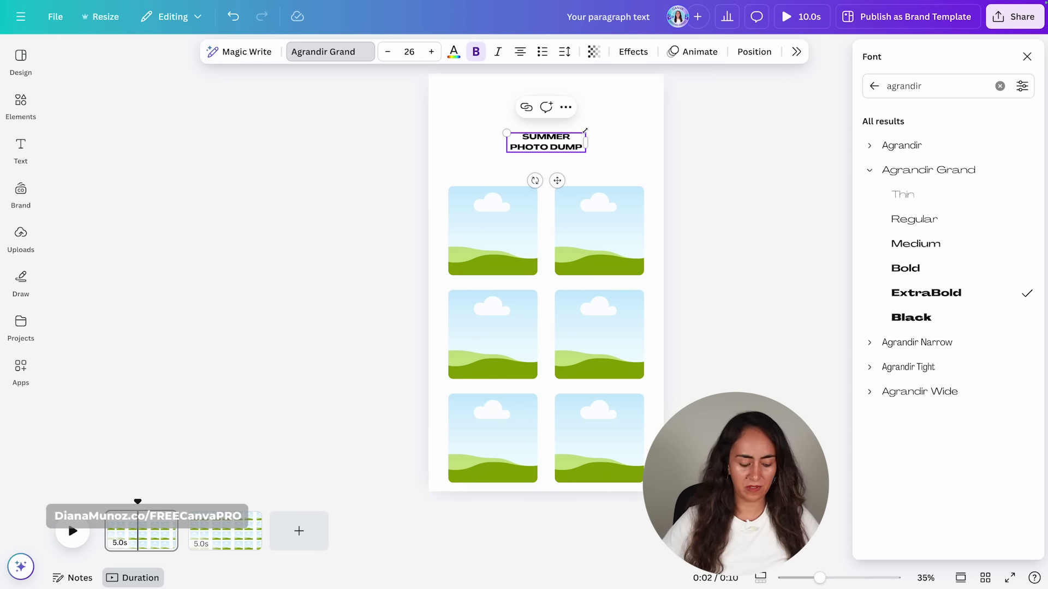
Enlarge the title to a font size of about 43.6 and center it in the space above the frames.
{"action": "left_click_drag", "start_coordinate": [586, 133], "coordinate": [612, 126]}
{"action": "left_click_drag", "start_coordinate": [546, 143], "coordinate": [545, 137]}
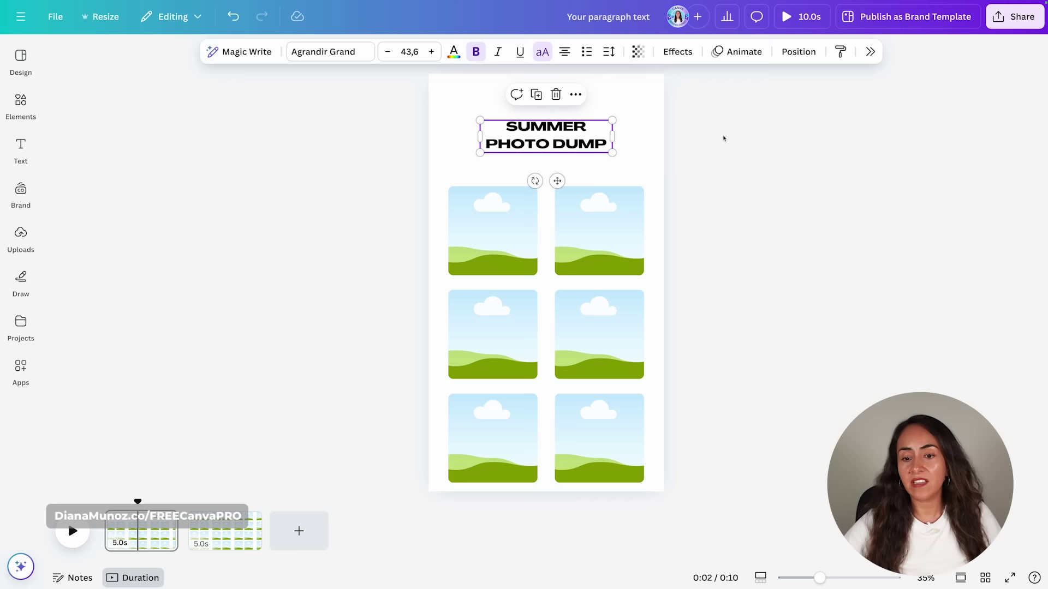
{"action": "left_click", "coordinate": [807, 134]}
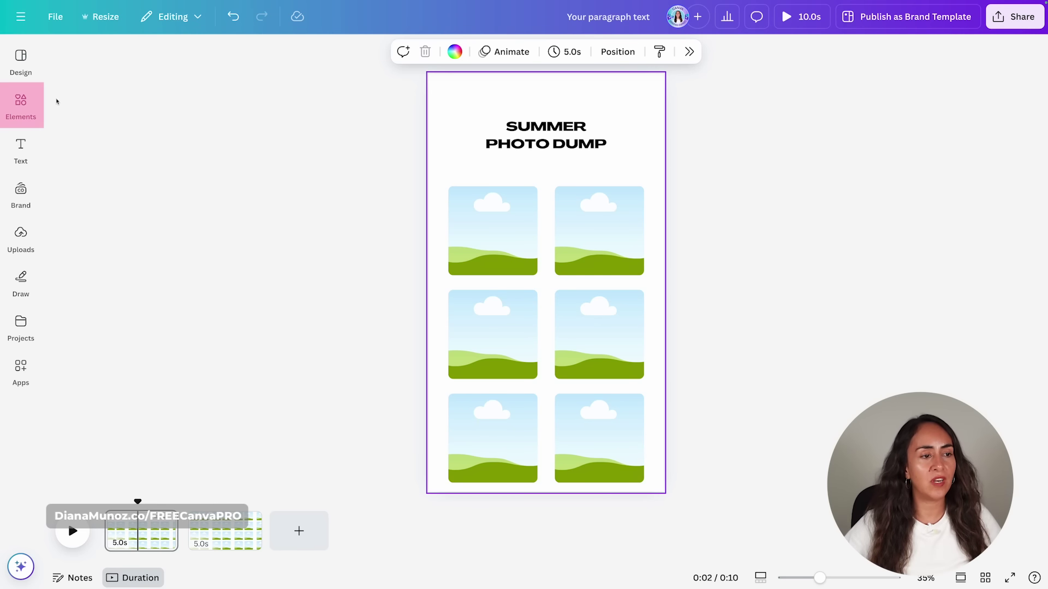
Search the elements for "abstract gradient background" and browse the photo results for the blurred pink and orange gradient.
{"action": "left_click", "coordinate": [20, 101]}
{"action": "left_click", "coordinate": [97, 57]}
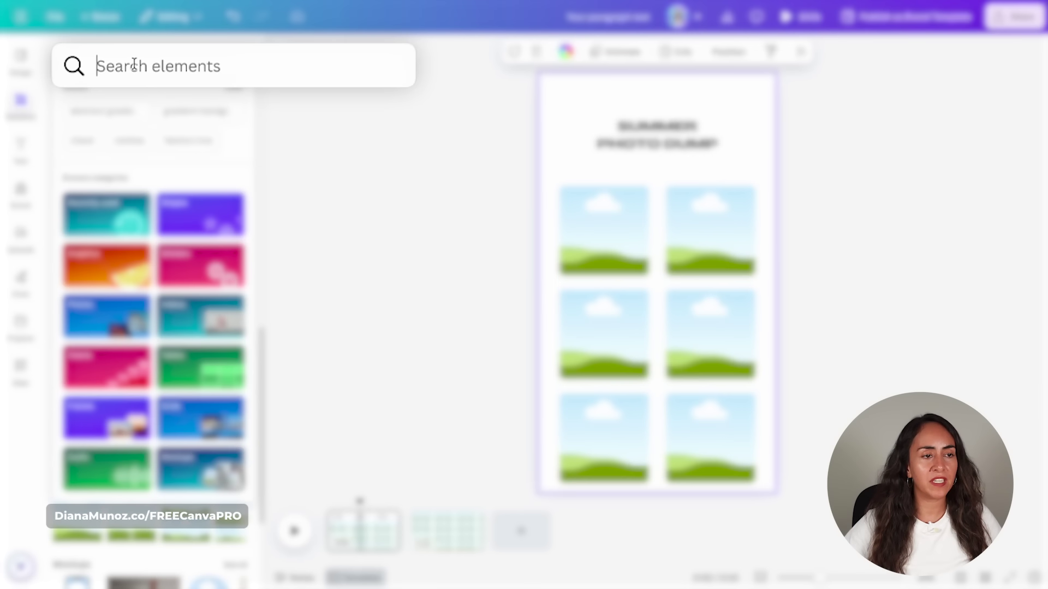
{"action": "type", "text": "abstract gradient background"}
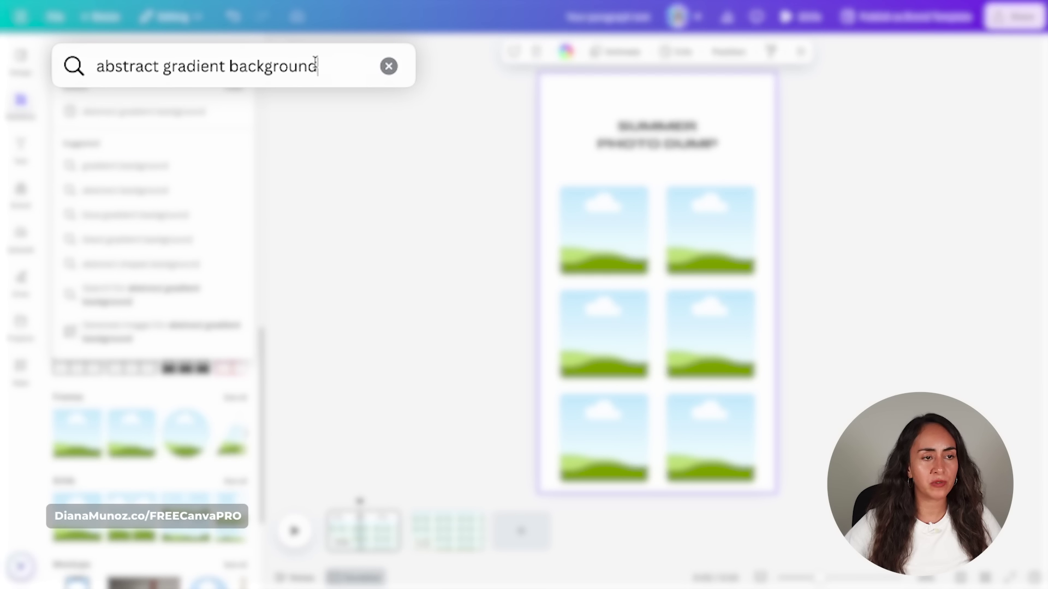
{"action": "key", "text": "Return"}
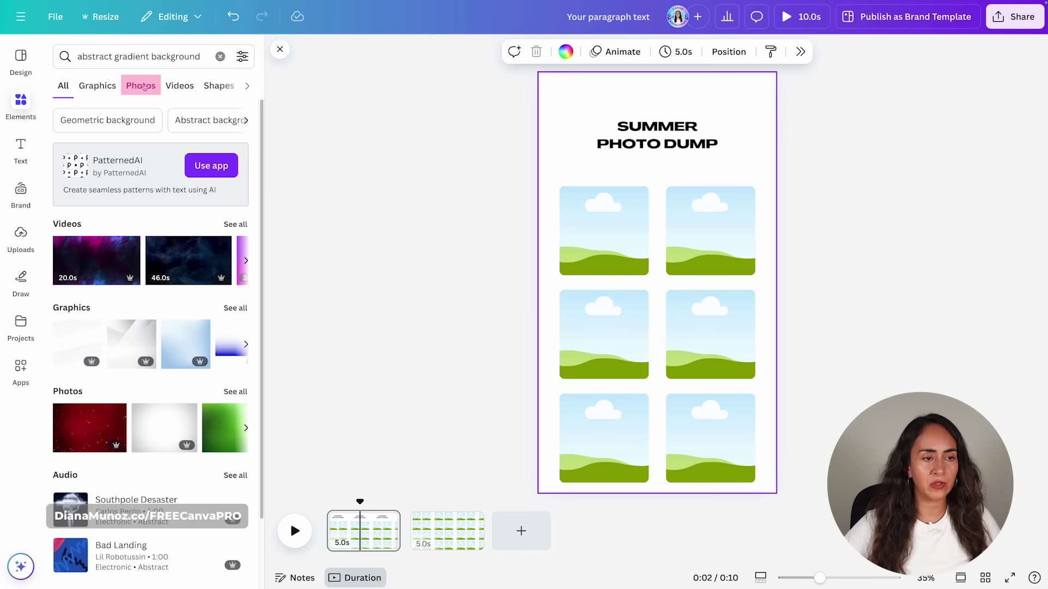
{"action": "scroll", "coordinate": [257, 270], "scroll_direction": "down", "scroll_amount": 20}
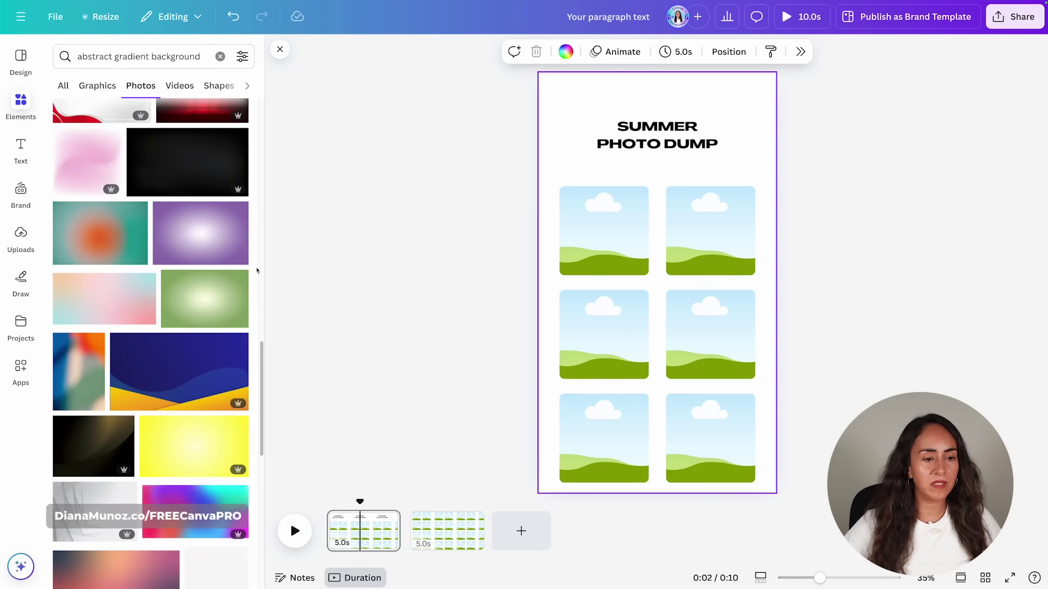
{"action": "scroll", "coordinate": [258, 271], "scroll_direction": "down", "scroll_amount": 20}
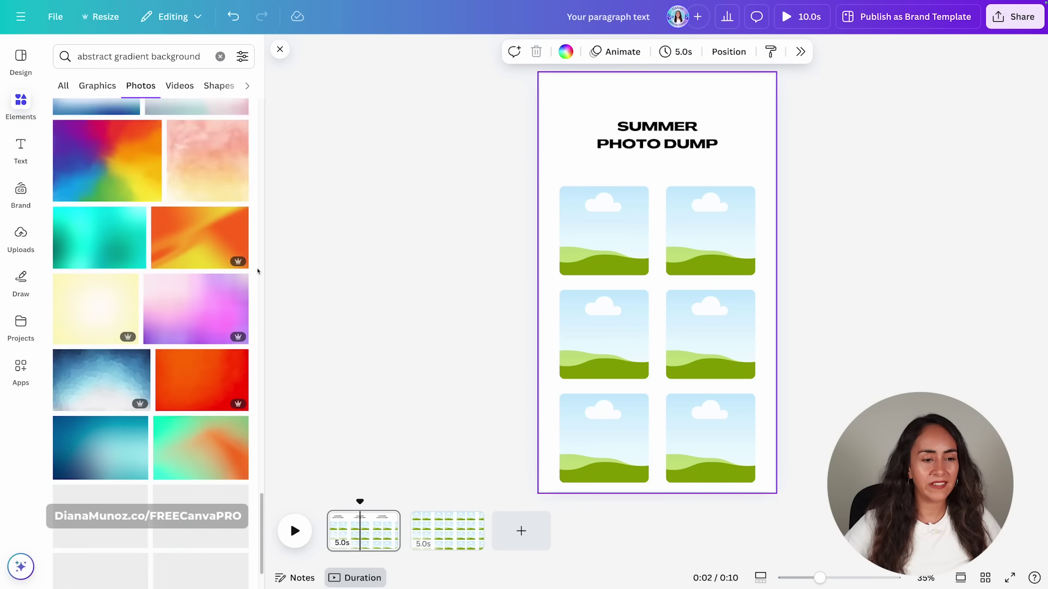
{"action": "scroll", "coordinate": [259, 271], "scroll_direction": "down", "scroll_amount": 20}
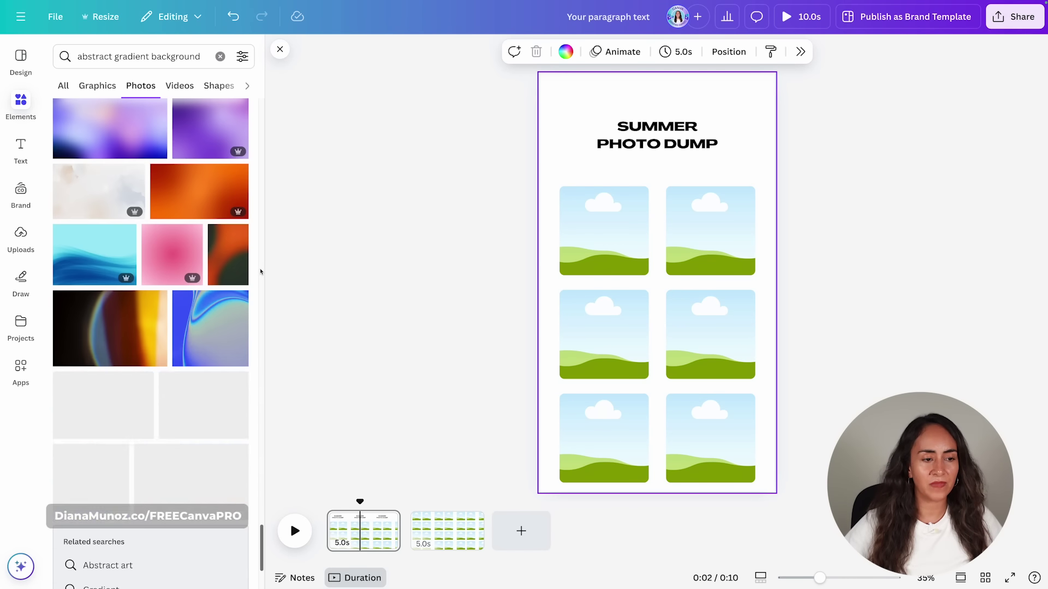
{"action": "scroll", "coordinate": [264, 273], "scroll_direction": "down", "scroll_amount": 5}
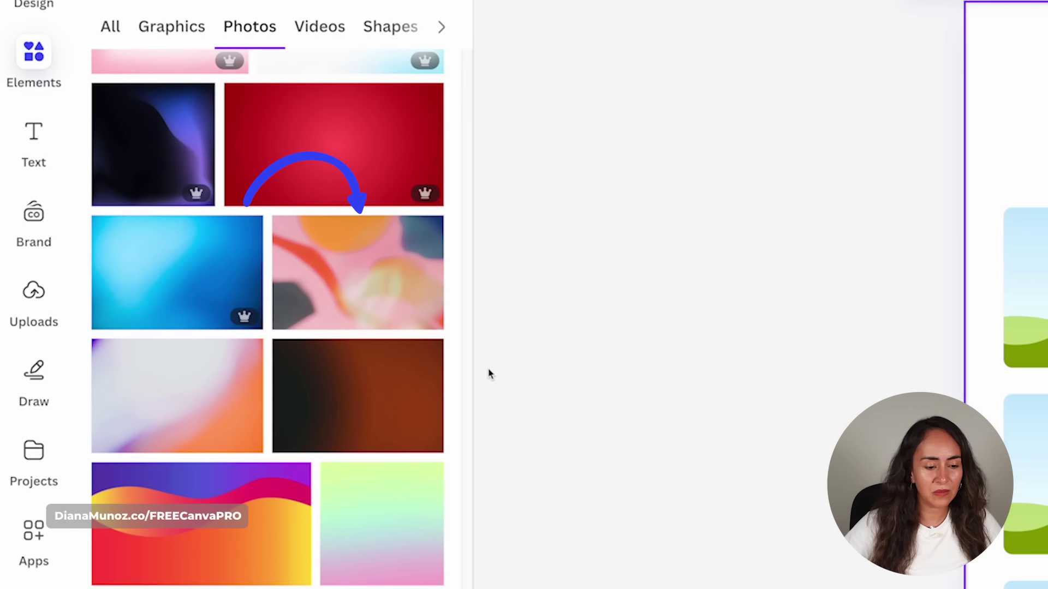
{"action": "mouse_move", "coordinate": [393, 284]}
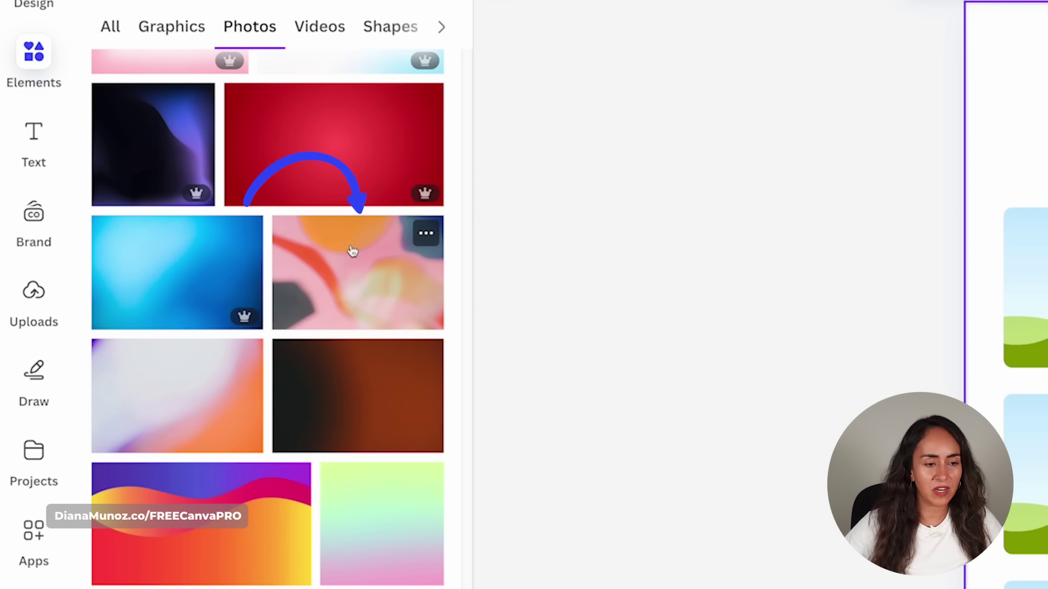
{"action": "left_click", "coordinate": [426, 234]}
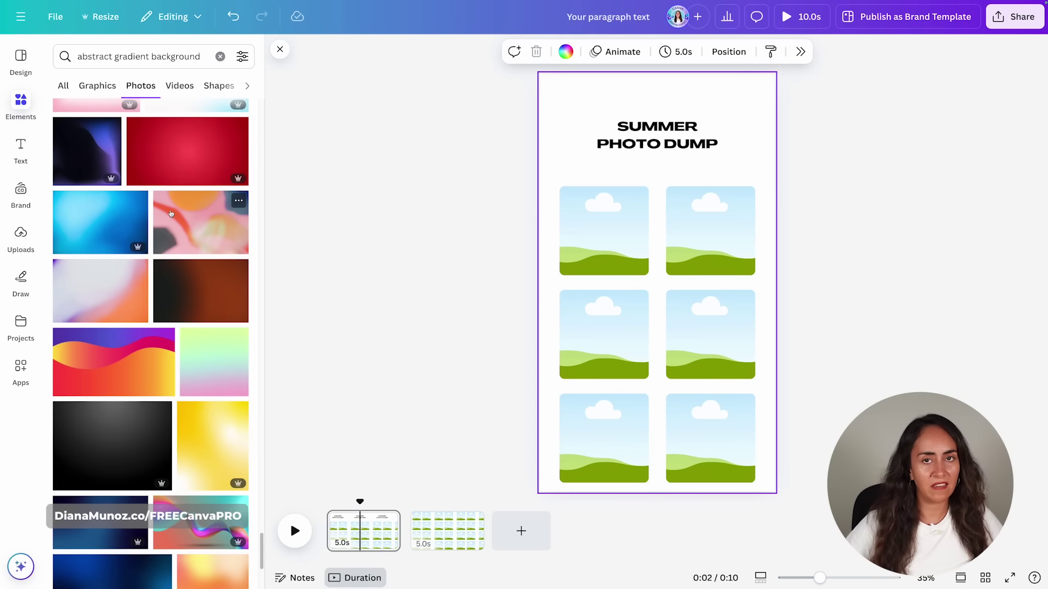
Fill the title page with the blurred pink and orange gradient photo, placed behind the title and frames.
{"action": "left_click_drag", "start_coordinate": [172, 215], "coordinate": [556, 88]}
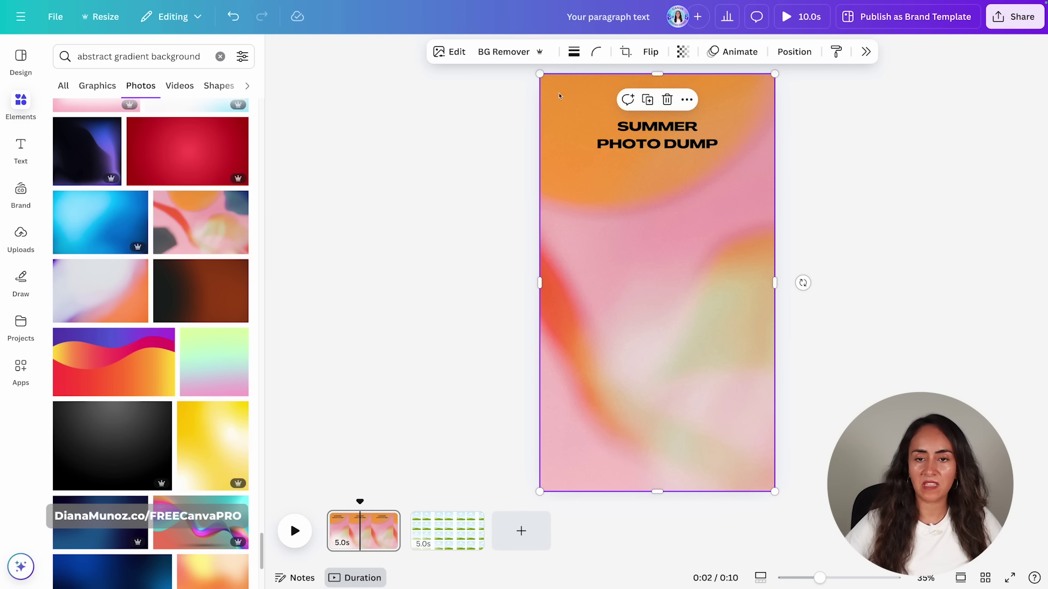
{"action": "right_click", "coordinate": [565, 90]}
{"action": "left_click", "coordinate": [657, 404]}
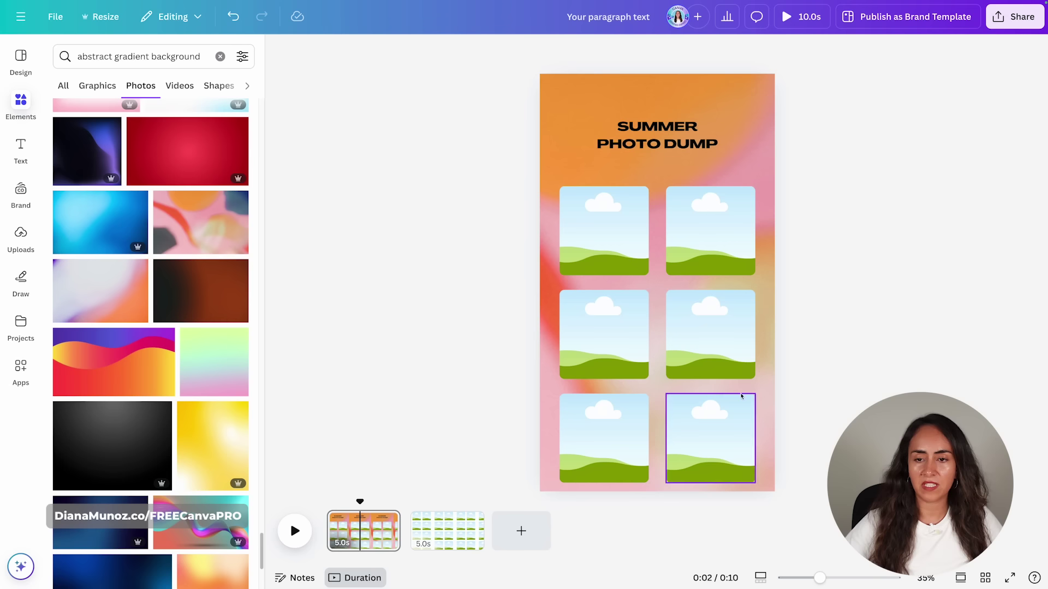
Fill the second page with the same pink and orange gradient photo, placed behind its eight frames.
{"action": "left_click", "coordinate": [446, 536]}
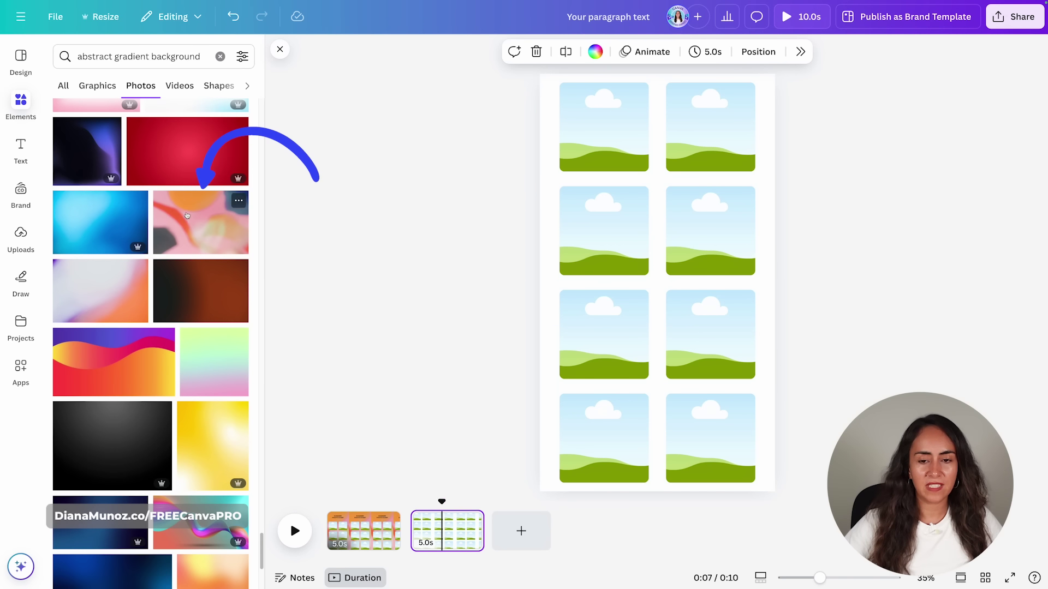
{"action": "left_click_drag", "start_coordinate": [201, 222], "coordinate": [549, 164]}
{"action": "right_click", "coordinate": [550, 159]}
{"action": "left_click", "coordinate": [632, 472]}
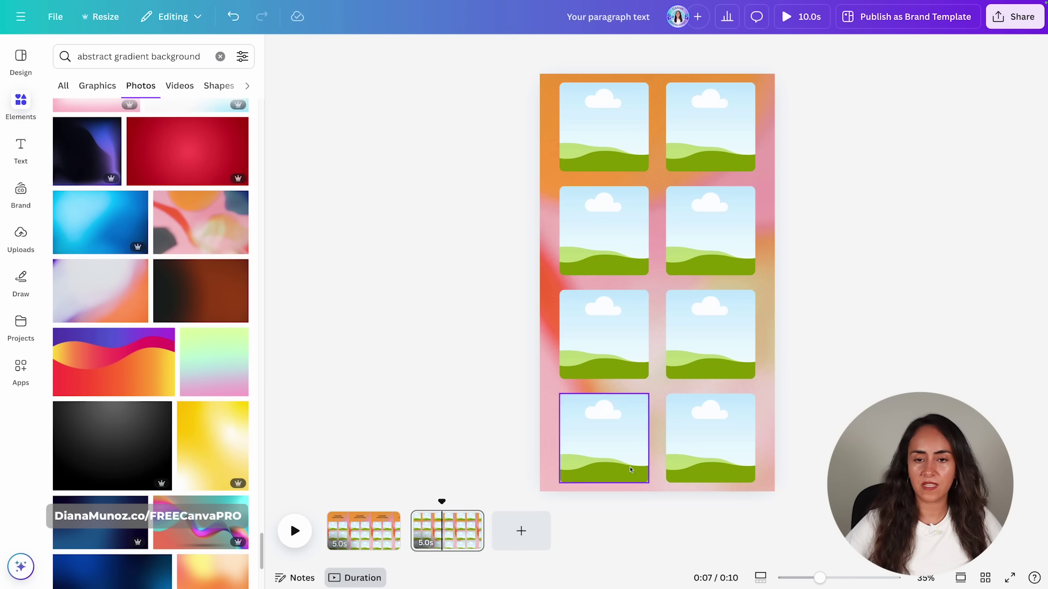
Change the color of the "SUMMER PHOTO DUMP" title on the first page to white.
{"action": "left_click", "coordinate": [357, 503]}
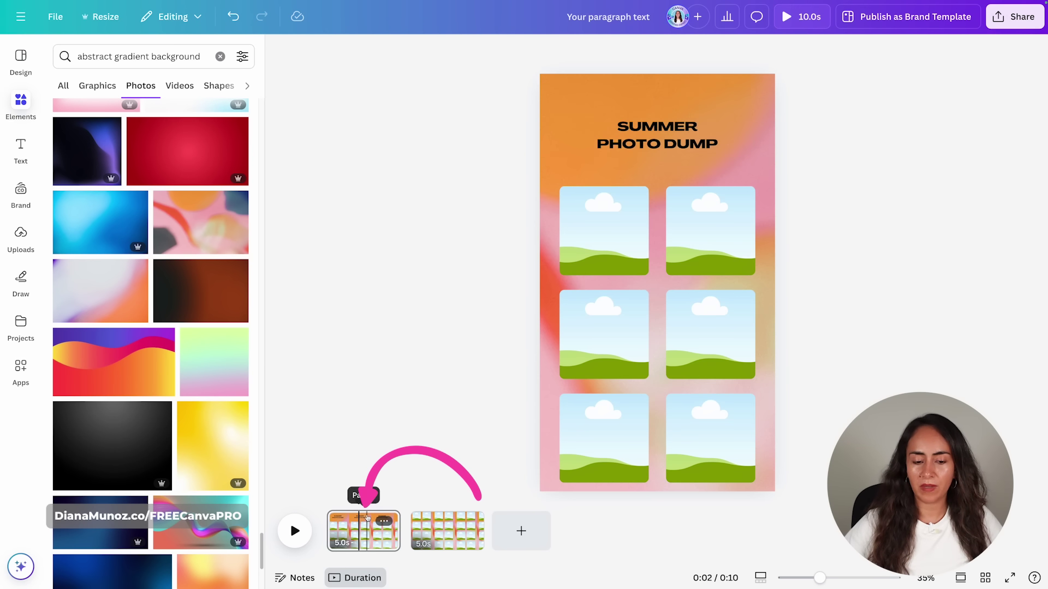
{"action": "left_click", "coordinate": [678, 136]}
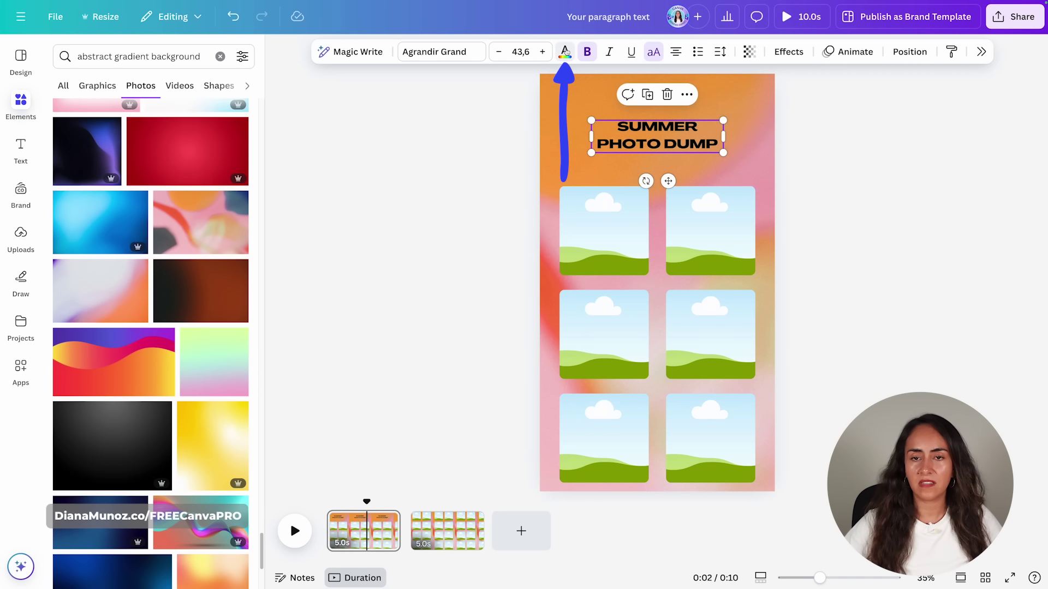
{"action": "left_click", "coordinate": [565, 52]}
{"action": "left_click", "coordinate": [928, 147]}
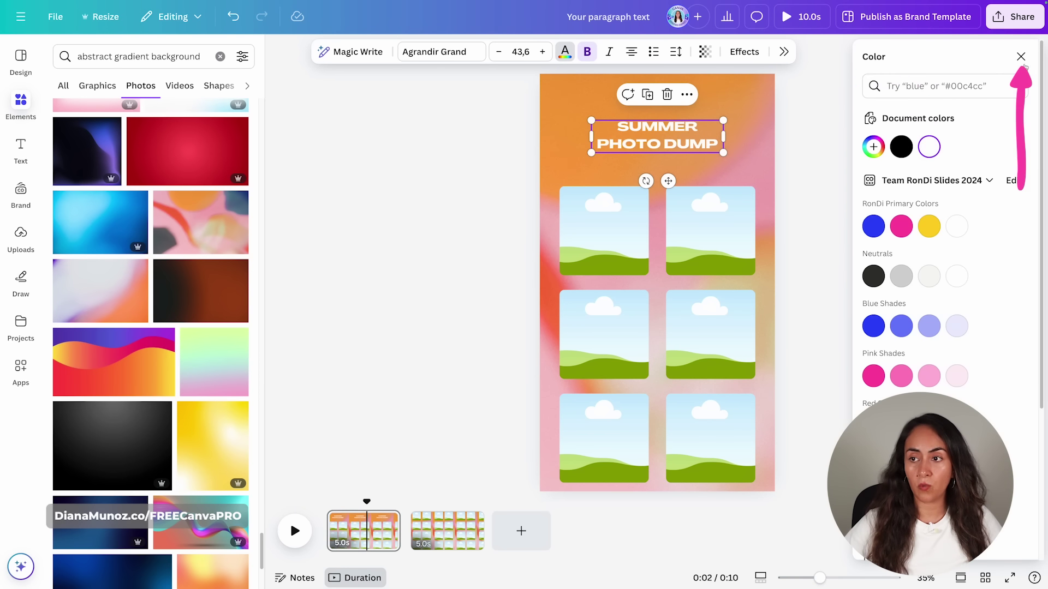
{"action": "left_click", "coordinate": [1020, 56]}
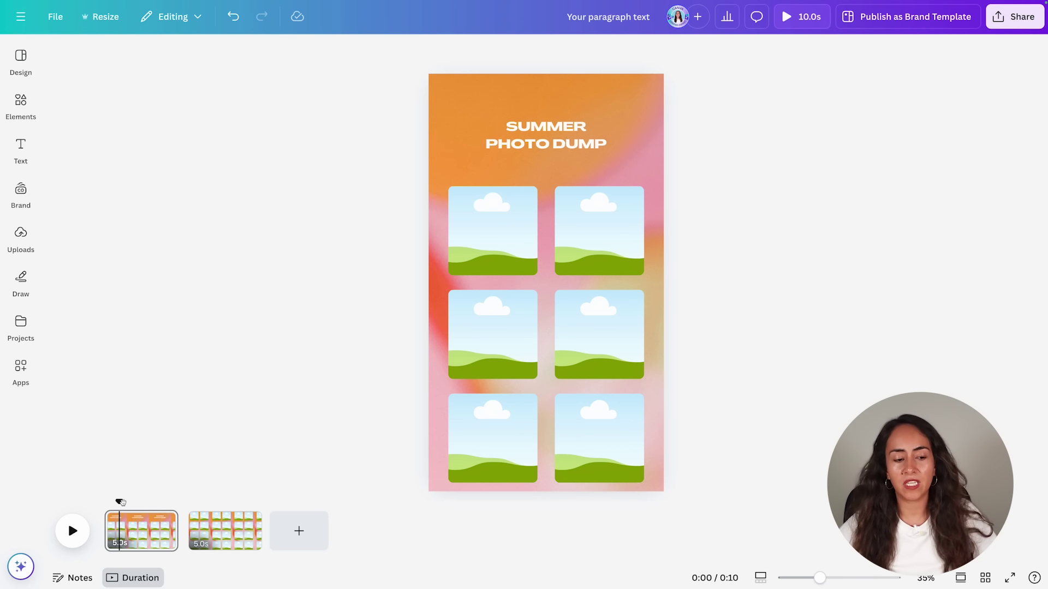
Upload the whole batch of HEIC photos from the Downloads folder to the design's image uploads.
{"action": "left_click_drag", "start_coordinate": [120, 502], "coordinate": [225, 502]}
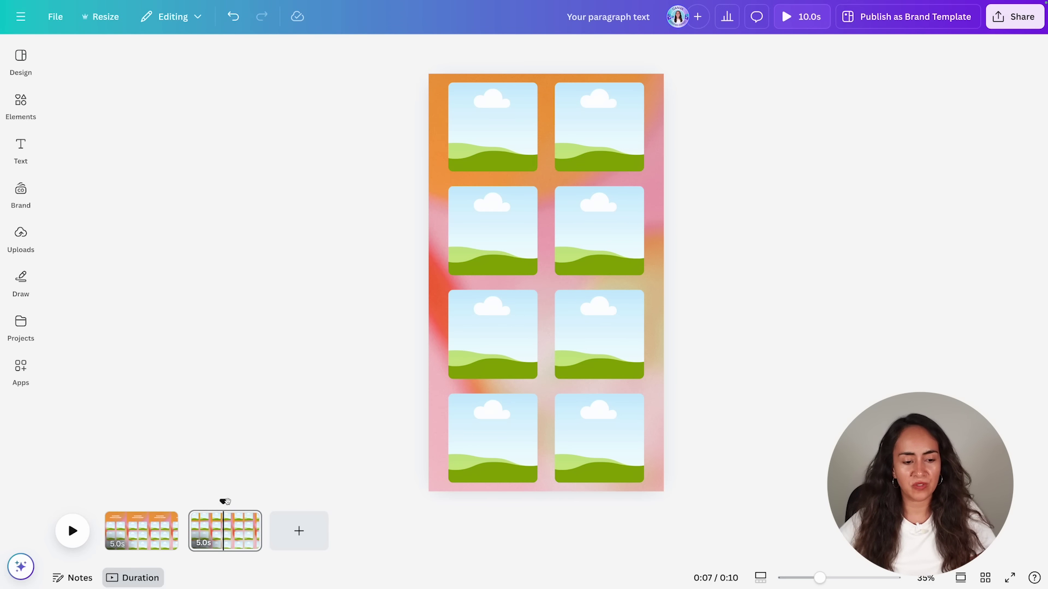
{"action": "left_click_drag", "start_coordinate": [224, 502], "coordinate": [138, 502]}
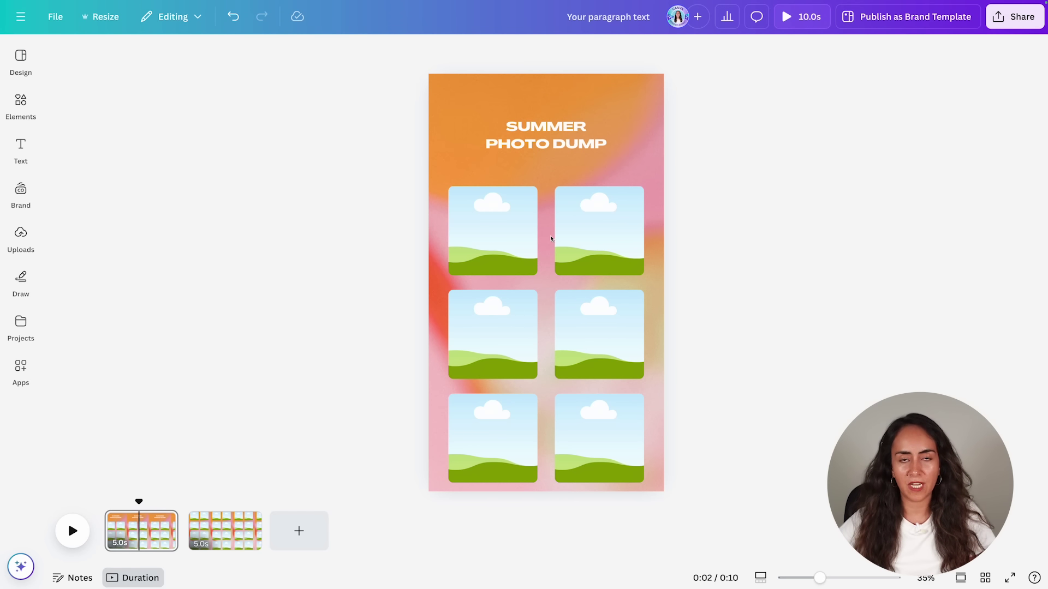
{"action": "left_click", "coordinate": [7, 239]}
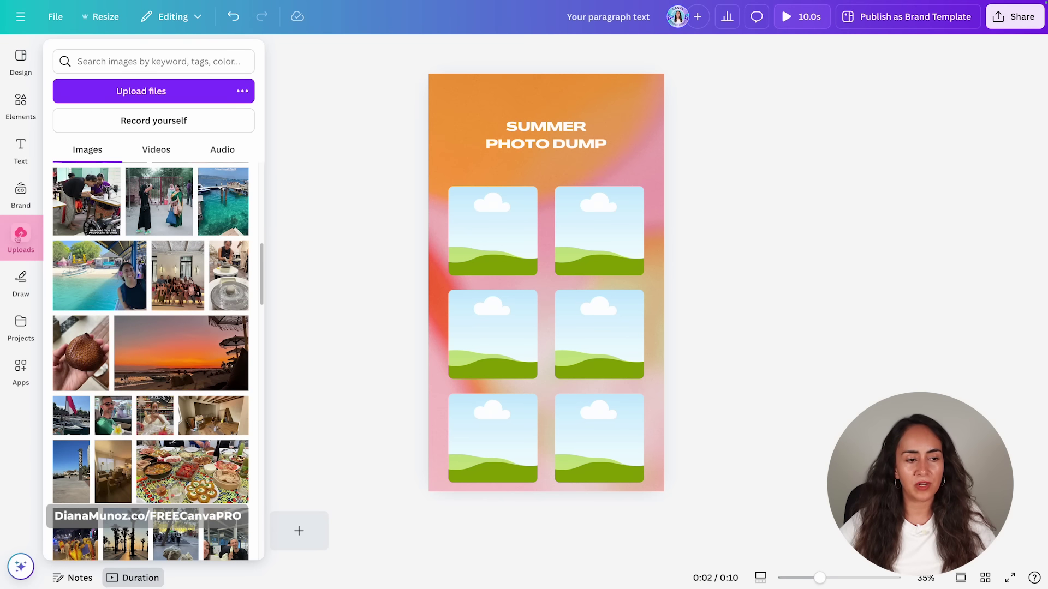
{"action": "left_click", "coordinate": [14, 238]}
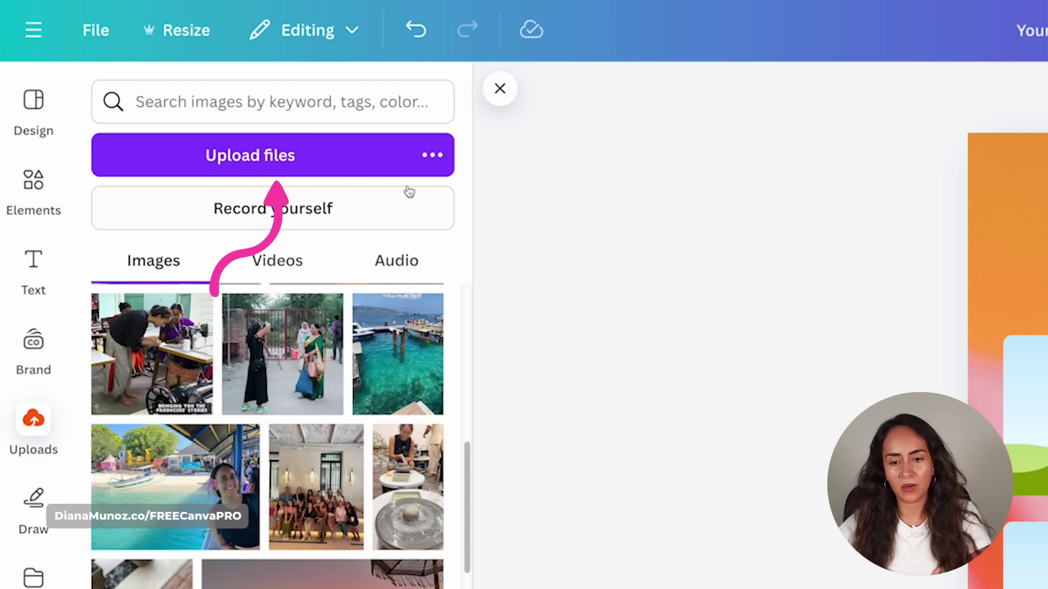
{"action": "left_click", "coordinate": [206, 154]}
{"action": "left_click", "coordinate": [416, 185], "text": "shift"}
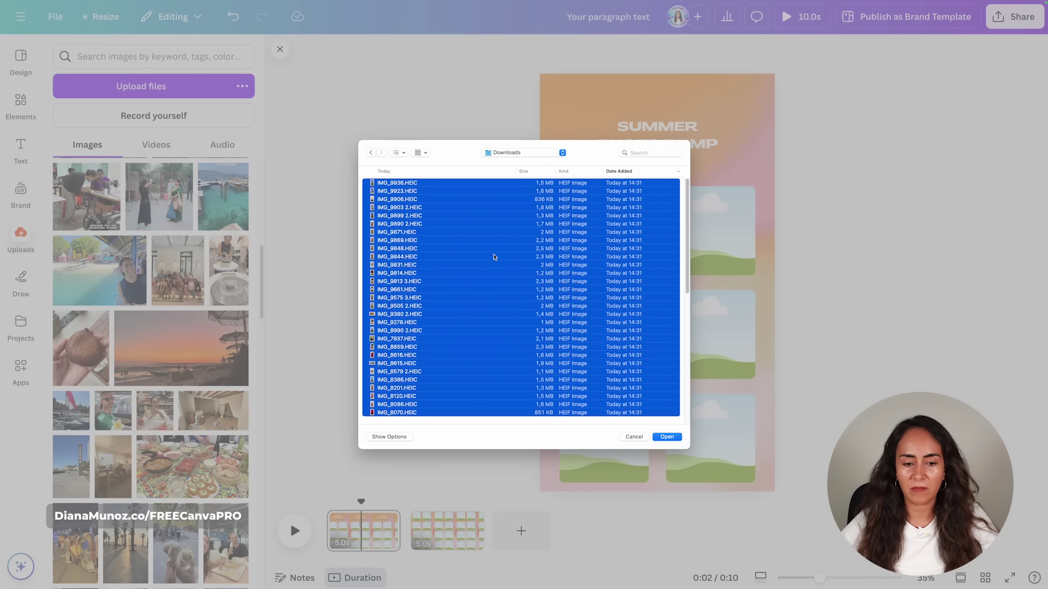
{"action": "left_click", "coordinate": [667, 437]}
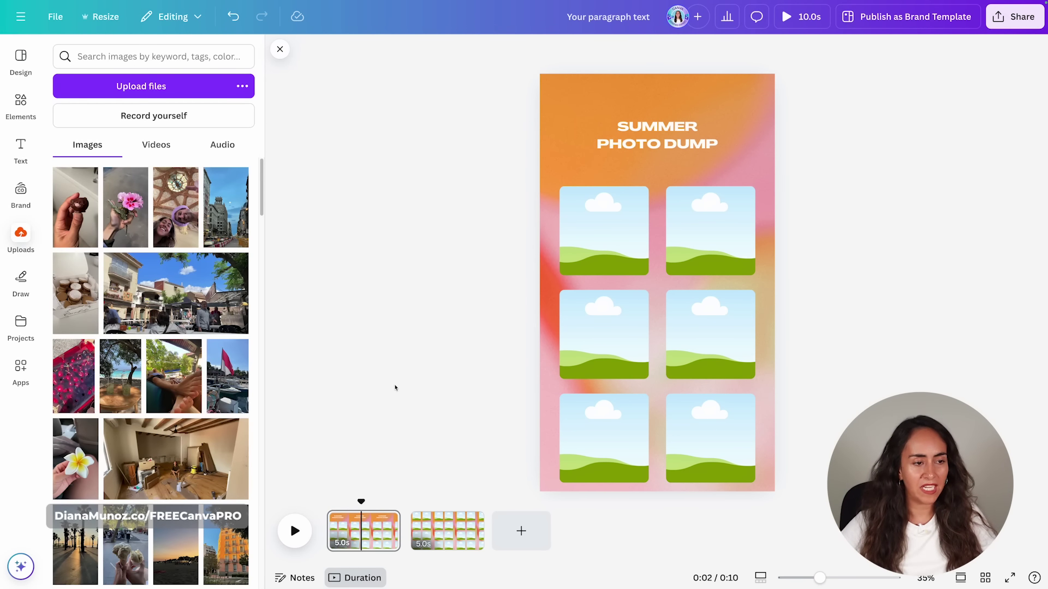
Place the pink flower, couple selfie and cookie box photos in the first three frames of the title page.
{"action": "left_click_drag", "start_coordinate": [125, 207], "coordinate": [604, 231]}
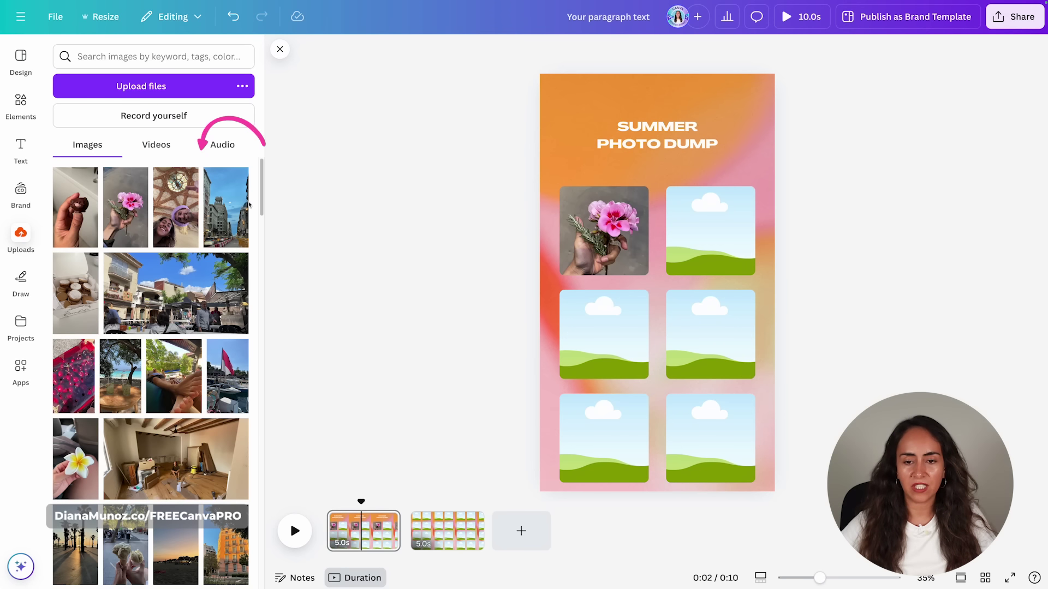
{"action": "left_click_drag", "start_coordinate": [176, 207], "coordinate": [687, 232]}
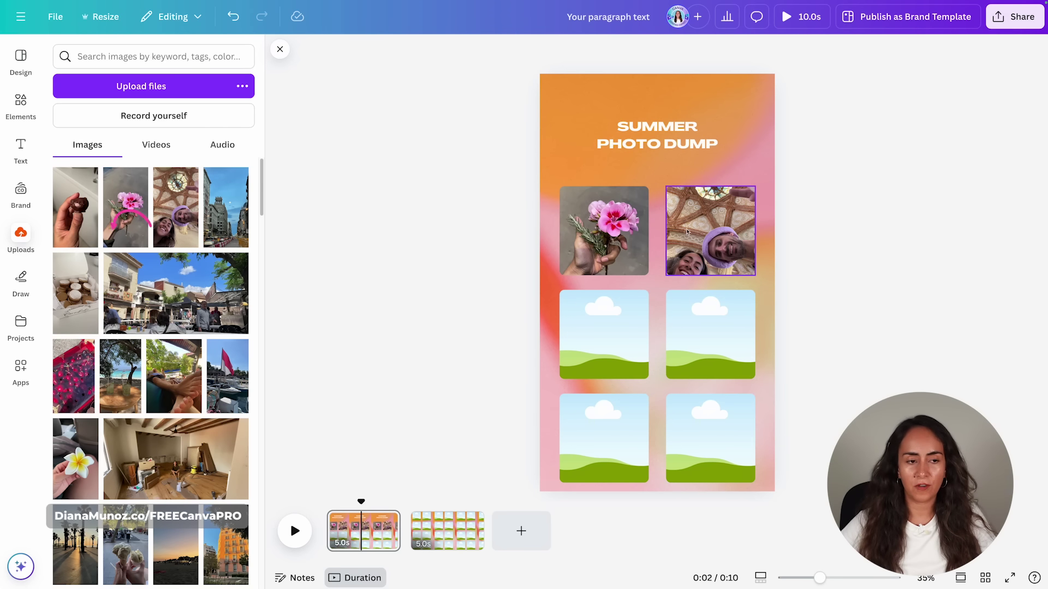
{"action": "left_click_drag", "start_coordinate": [75, 293], "coordinate": [603, 334]}
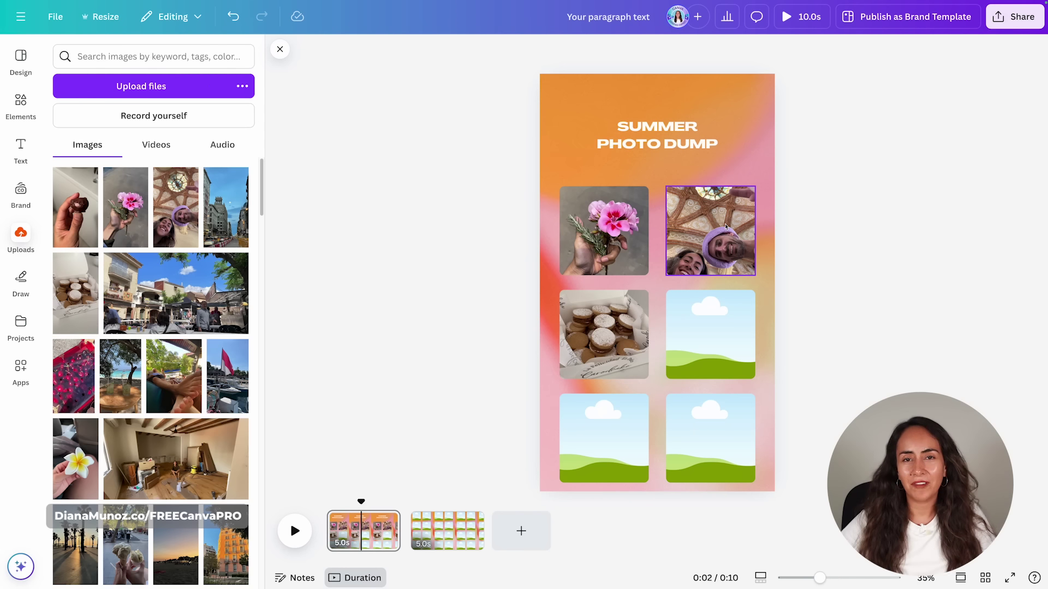
Reposition the couple selfie upward within its frame so both faces fit in the crop.
{"action": "left_click", "coordinate": [725, 227]}
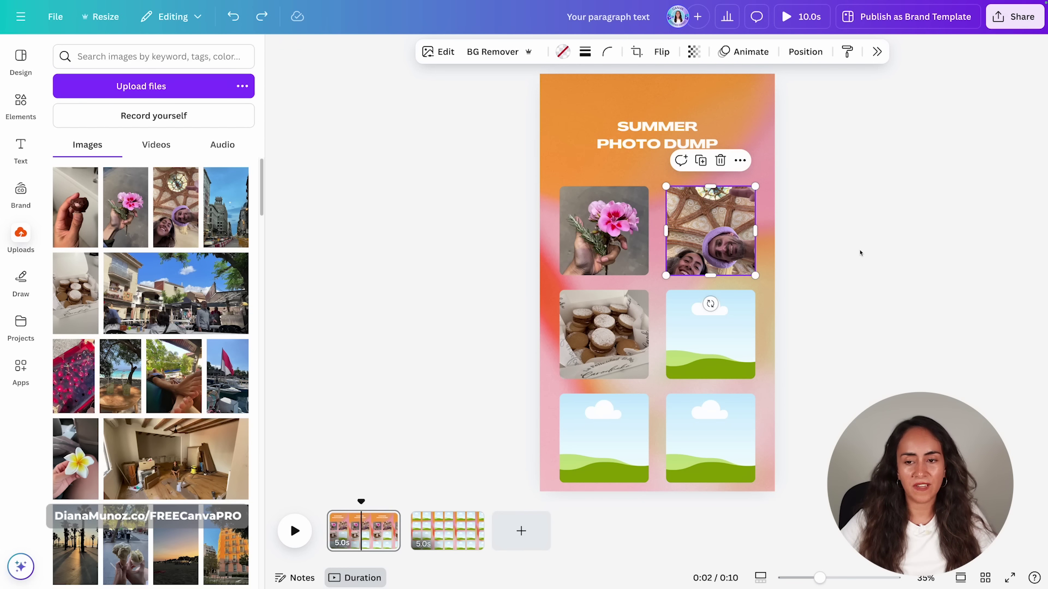
{"action": "double_click", "coordinate": [734, 228]}
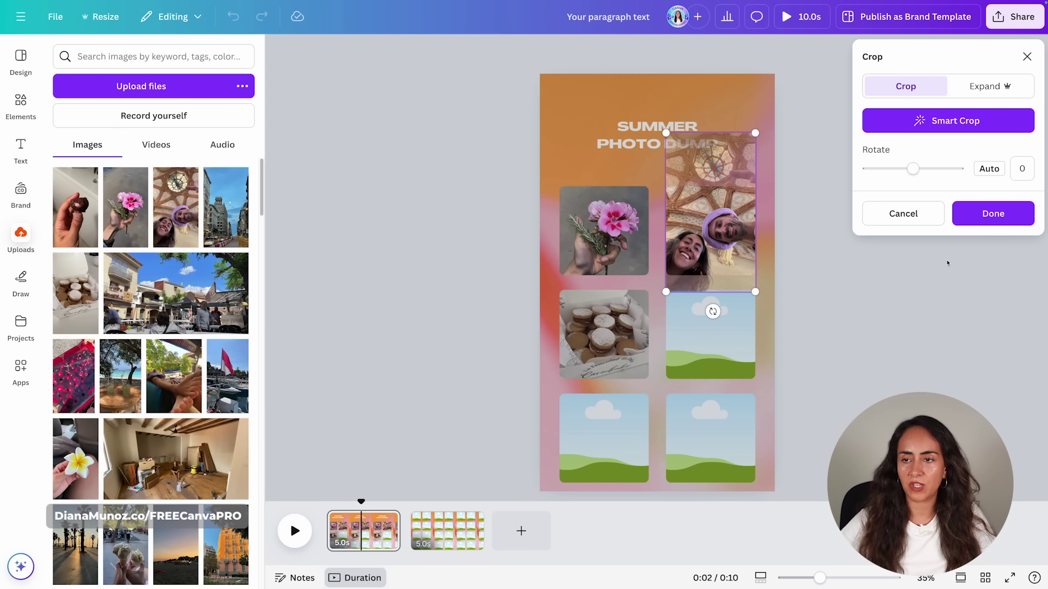
{"action": "left_click", "coordinate": [995, 214]}
{"action": "left_click", "coordinate": [910, 344]}
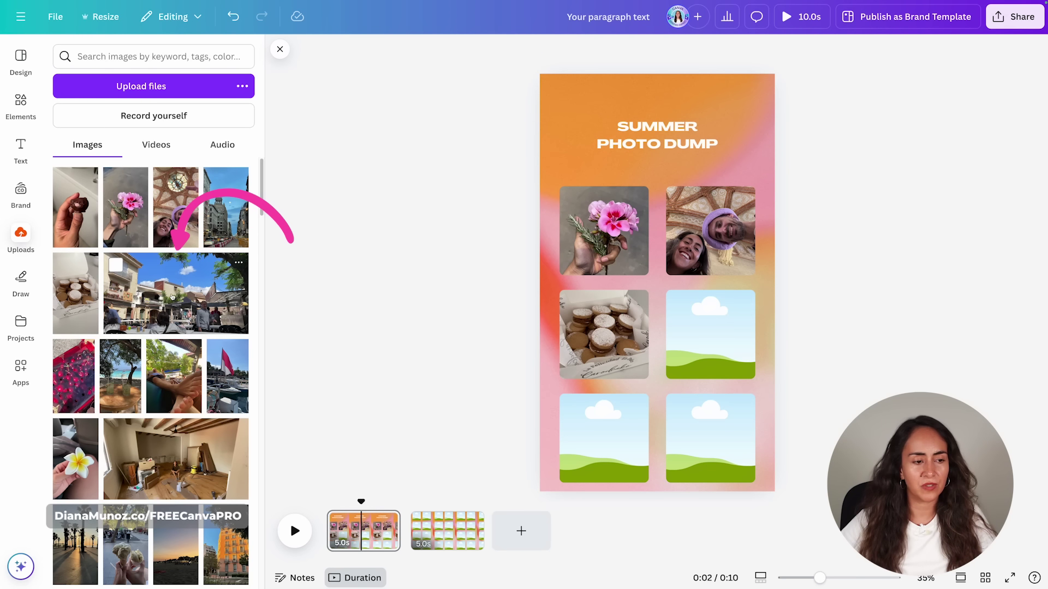
Fill the title page's three remaining frames with the town square, red cherries and seaside tree photos.
{"action": "left_click", "coordinate": [172, 297]}
{"action": "left_click", "coordinate": [77, 377]}
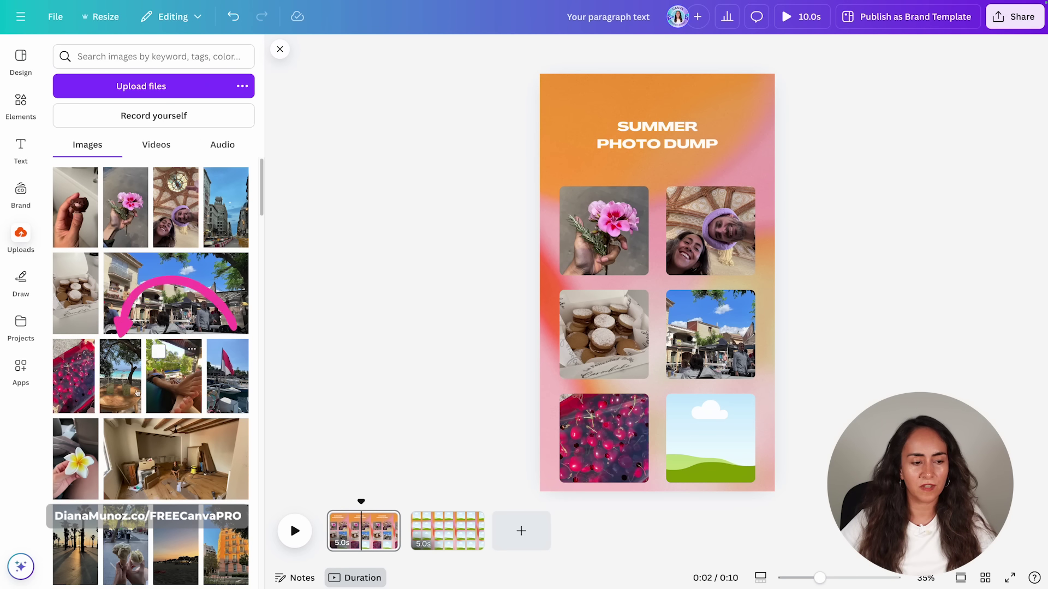
{"action": "left_click_drag", "start_coordinate": [137, 393], "coordinate": [731, 442]}
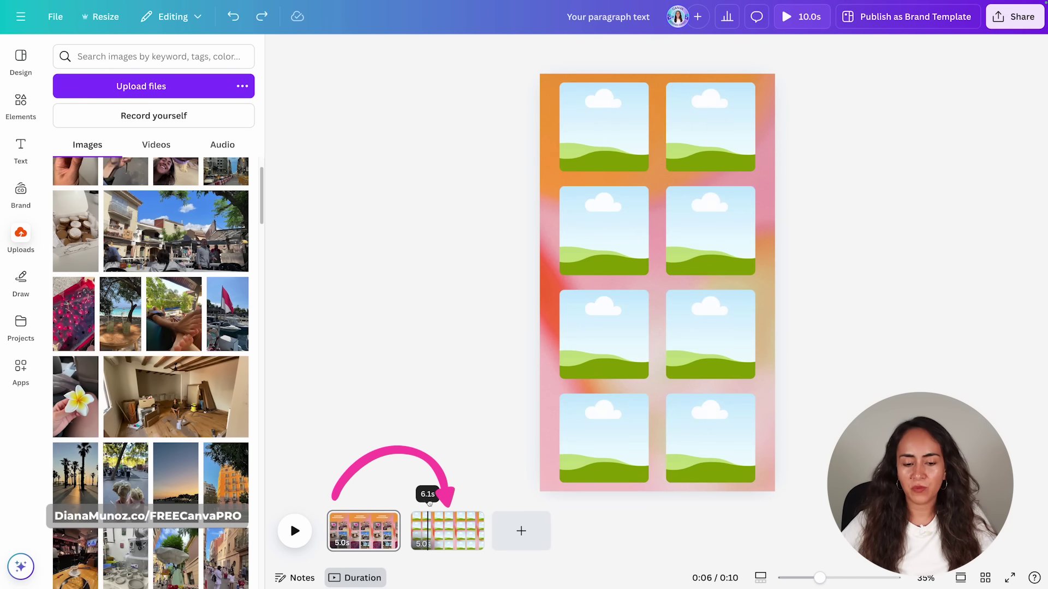
Duplicate the second page with its eight empty frames and gradient background.
{"action": "left_click", "coordinate": [431, 515]}
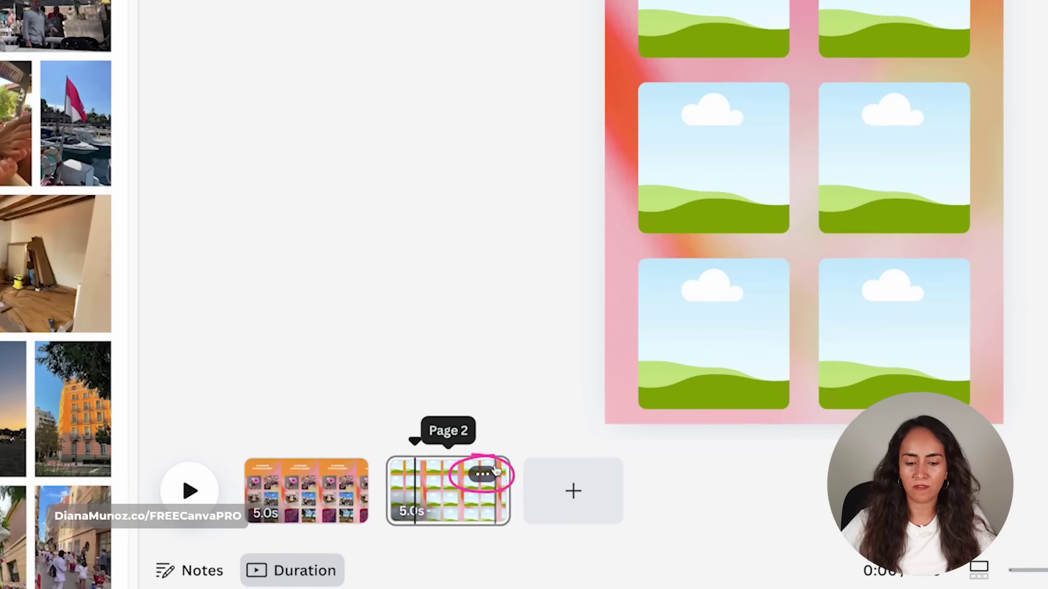
{"action": "left_click", "coordinate": [468, 522]}
{"action": "left_click", "coordinate": [585, 2]}
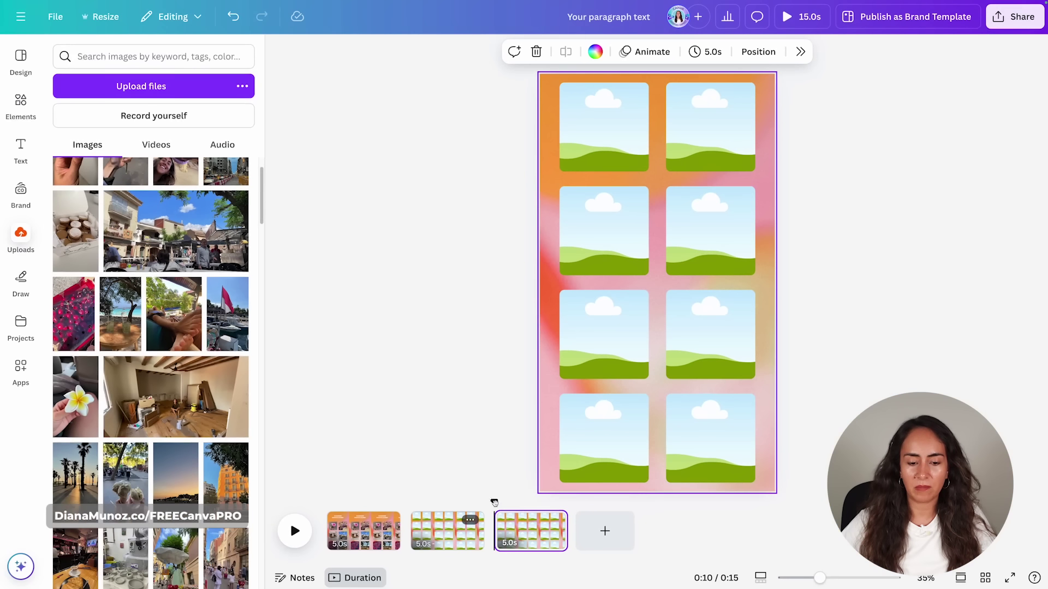
Fill all eight frames on the second page with different uploaded photos.
{"action": "left_click", "coordinate": [439, 525]}
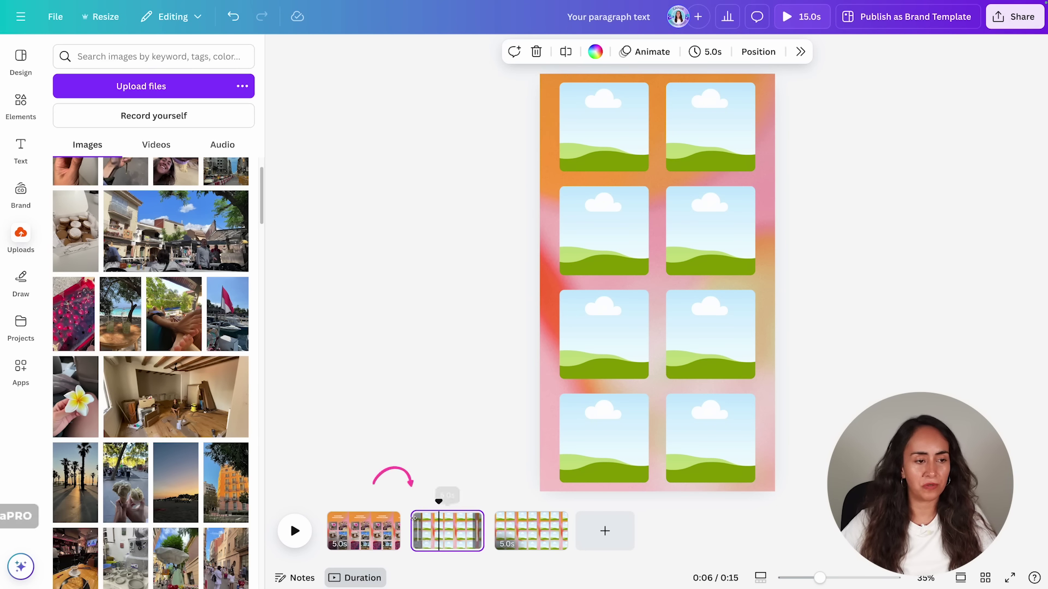
{"action": "left_click_drag", "start_coordinate": [228, 314], "coordinate": [604, 127]}
{"action": "left_click_drag", "start_coordinate": [76, 397], "coordinate": [710, 127]}
{"action": "left_click_drag", "start_coordinate": [176, 397], "coordinate": [604, 231]}
{"action": "left_click_drag", "start_coordinate": [75, 483], "coordinate": [710, 231]}
{"action": "left_click_drag", "start_coordinate": [125, 483], "coordinate": [603, 334]}
{"action": "left_click_drag", "start_coordinate": [176, 483], "coordinate": [710, 334]}
{"action": "left_click_drag", "start_coordinate": [226, 483], "coordinate": [604, 438]}
{"action": "left_click_drag", "start_coordinate": [76, 556], "coordinate": [710, 438]}
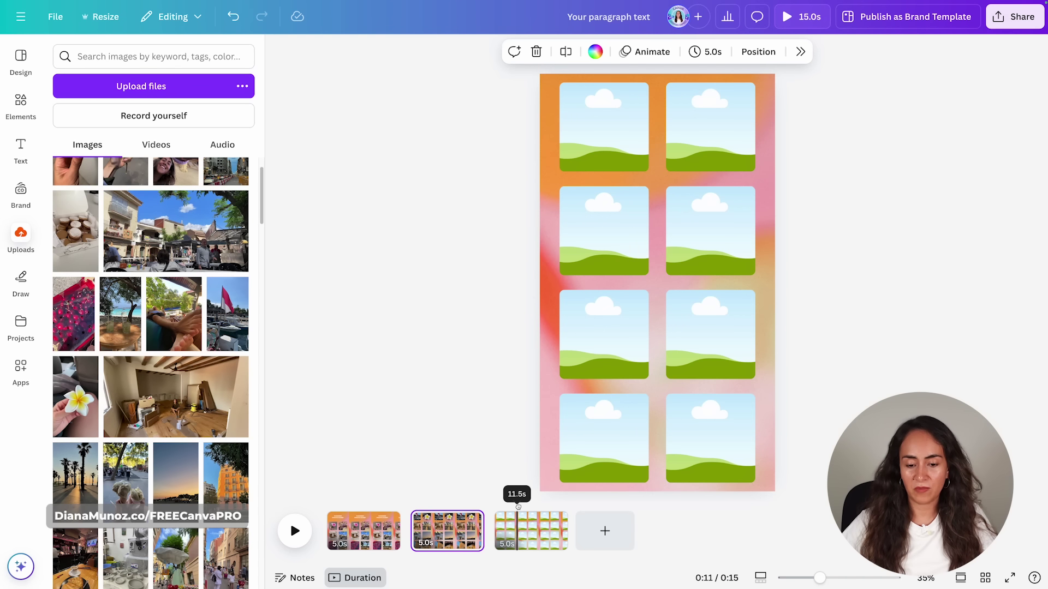
Duplicate the third page with its eight empty frames.
{"action": "left_click", "coordinate": [518, 510]}
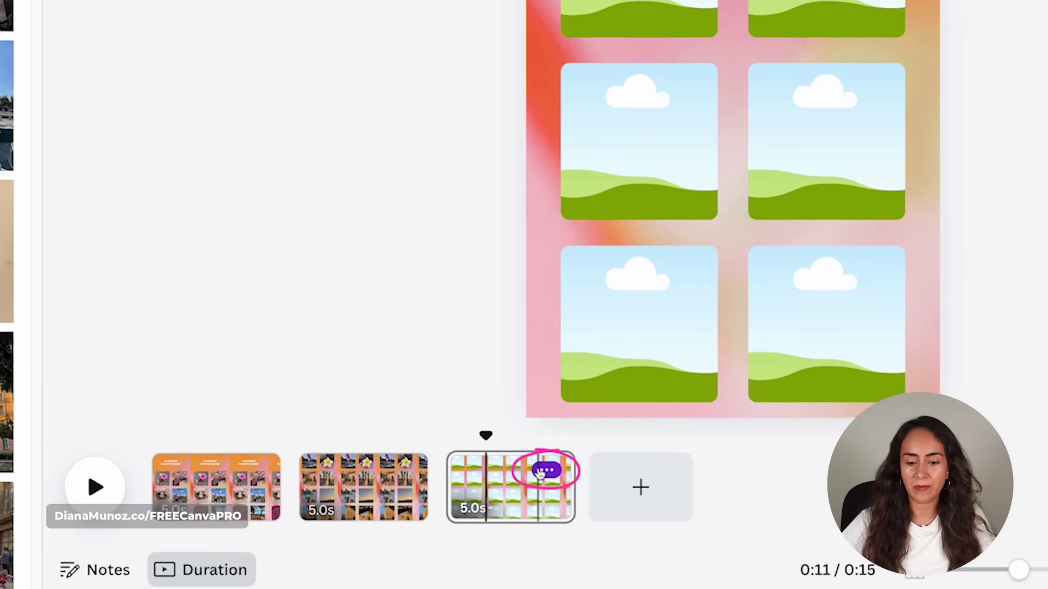
{"action": "left_click", "coordinate": [551, 517]}
{"action": "left_click", "coordinate": [584, 493]}
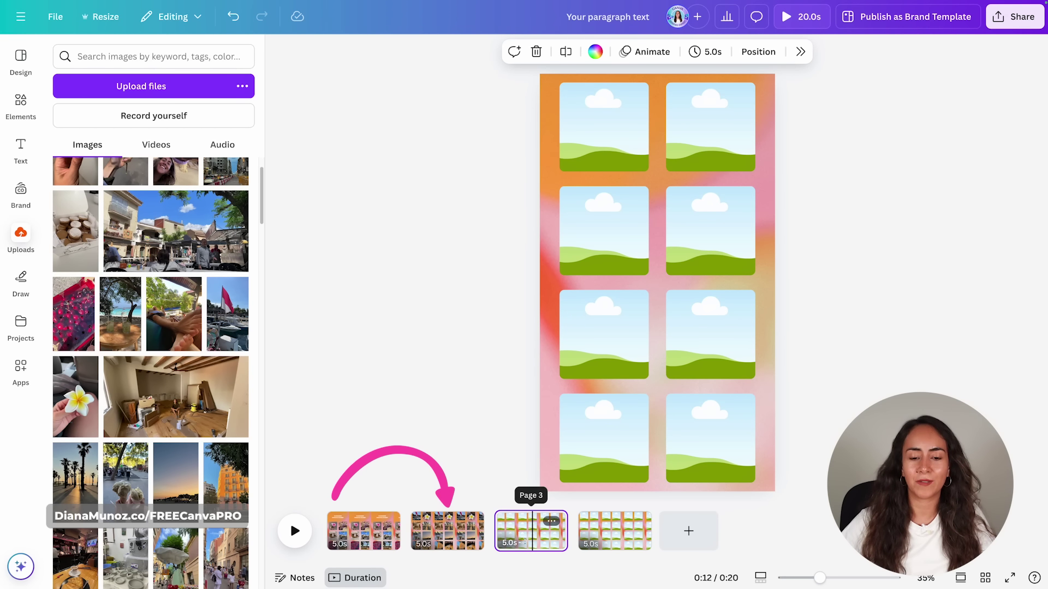
Fill the third page's frames with different uploaded photos, starting with the pottery bowls, street parade, crowd and balcony building.
{"action": "scroll", "coordinate": [164, 383], "scroll_direction": "down", "scroll_amount": 4}
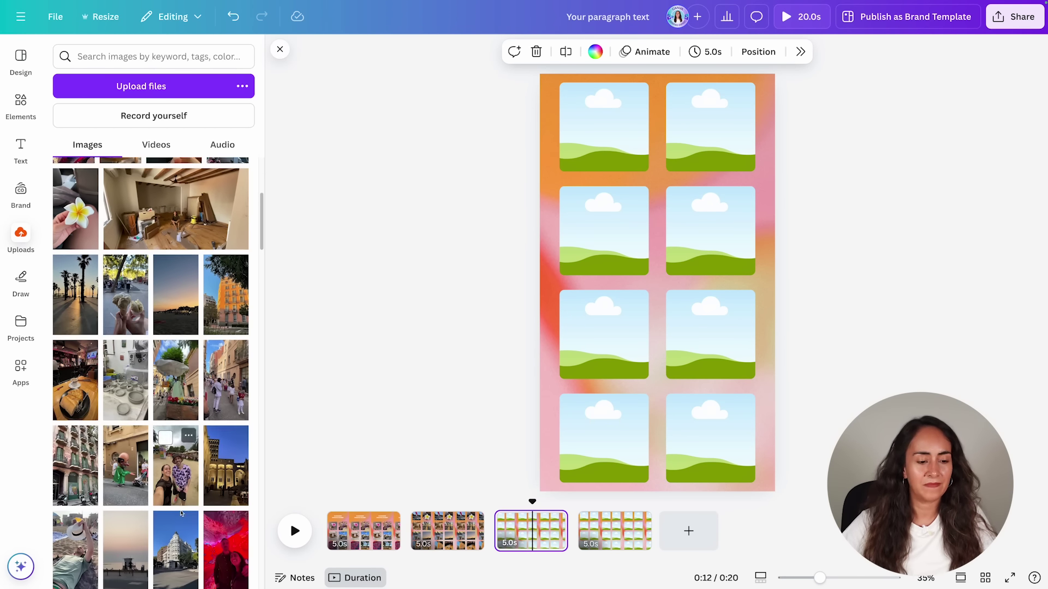
{"action": "left_click", "coordinate": [131, 357]}
{"action": "left_click", "coordinate": [183, 363]}
{"action": "left_click", "coordinate": [226, 355]}
{"action": "left_click", "coordinate": [76, 441]}
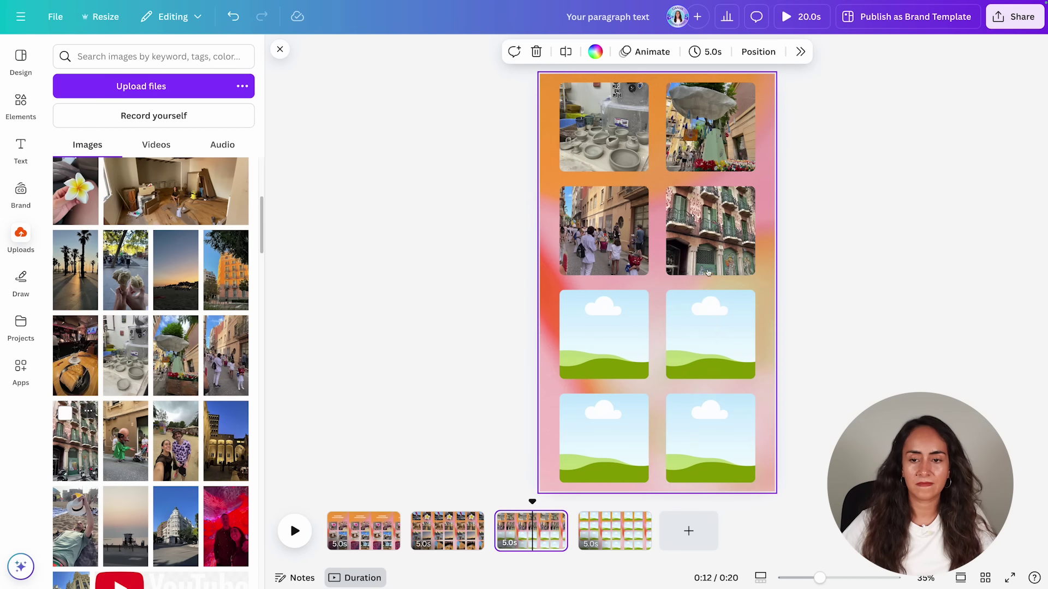
{"action": "left_click_drag", "start_coordinate": [125, 441], "coordinate": [642, 333]}
{"action": "left_click_drag", "start_coordinate": [176, 441], "coordinate": [710, 335]}
{"action": "left_click_drag", "start_coordinate": [225, 441], "coordinate": [603, 439]}
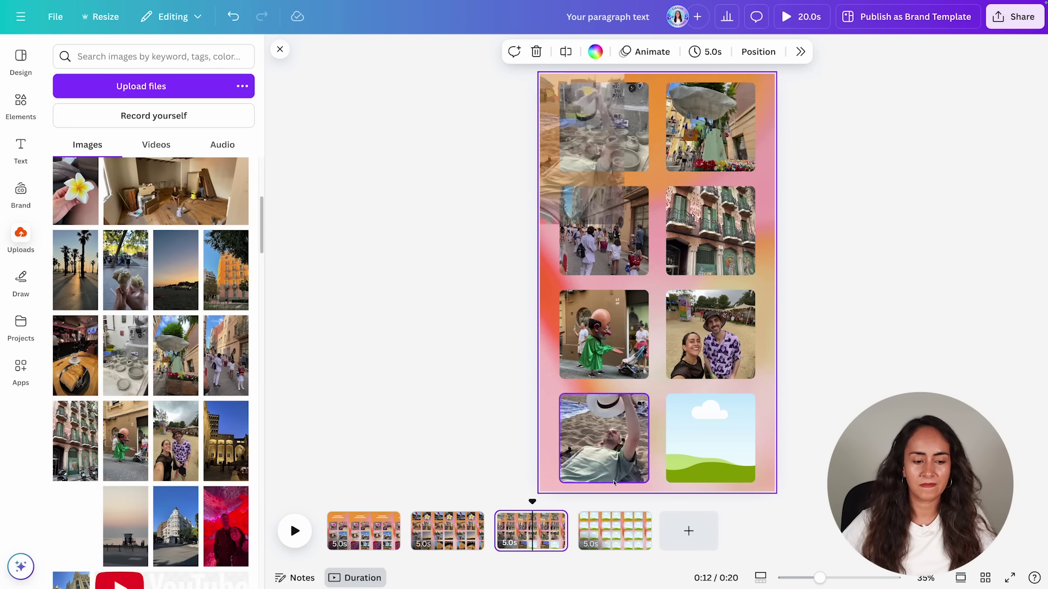
{"action": "left_click", "coordinate": [75, 527]}
Select the fourth page with its eight empty frames.
{"action": "left_click", "coordinate": [627, 525]}
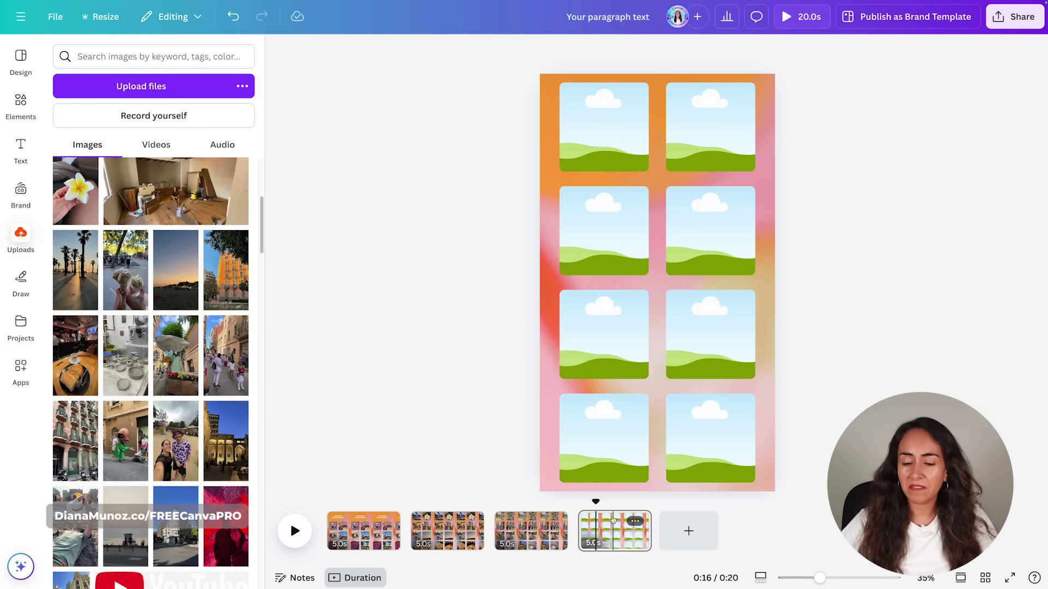
{"action": "left_click", "coordinate": [599, 526]}
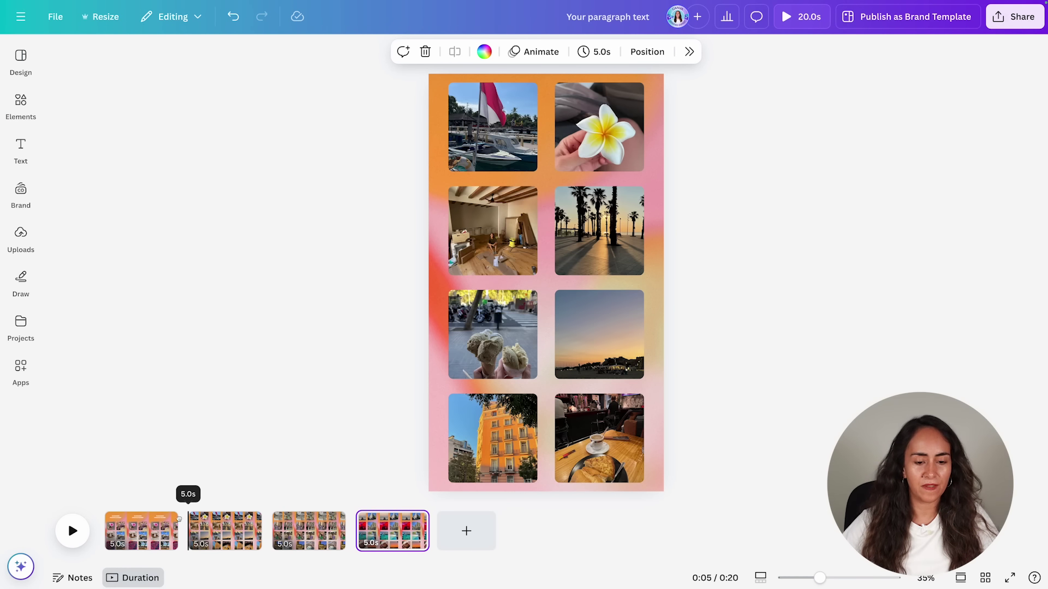
Duplicate the "SUMMER PHOTO DUMP" title page.
{"action": "left_click", "coordinate": [129, 524]}
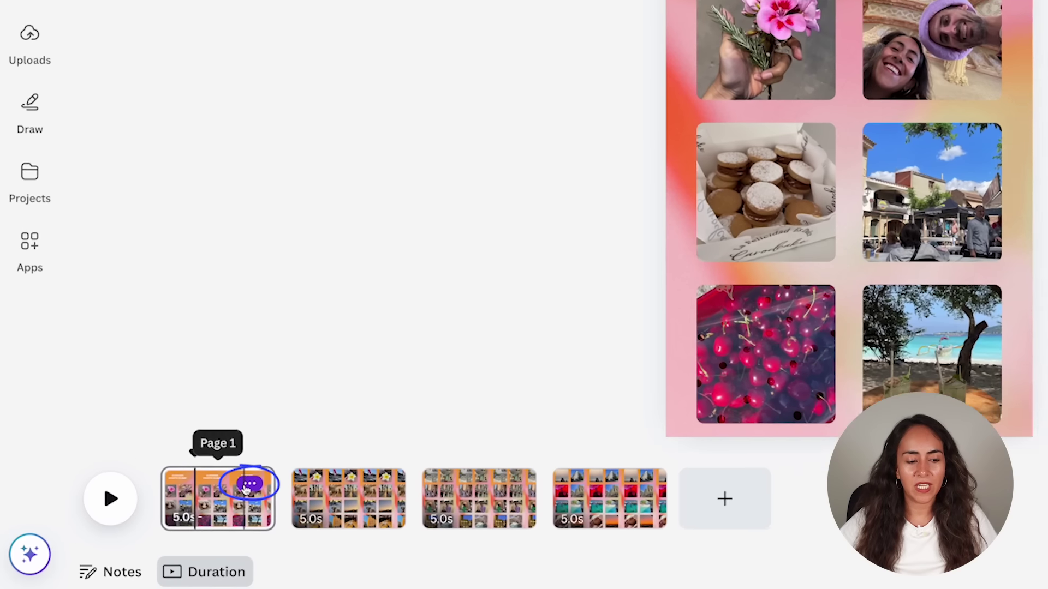
{"action": "left_click", "coordinate": [162, 523]}
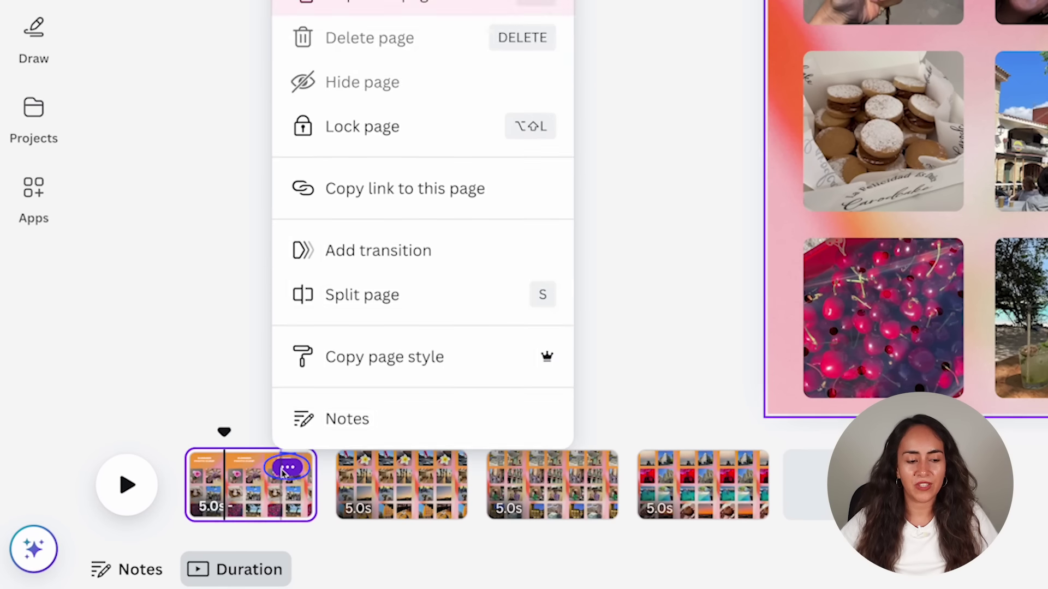
{"action": "left_click", "coordinate": [393, 4]}
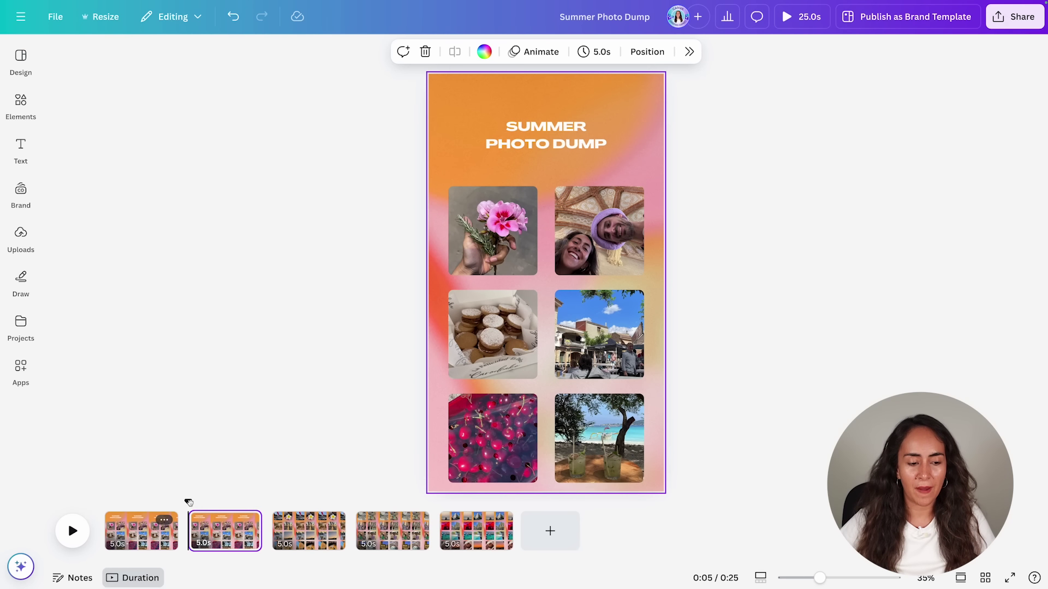
On the first page, show the rulers and guides and place vertical guides along the outer edges of both photo columns.
{"action": "left_click", "coordinate": [138, 527]}
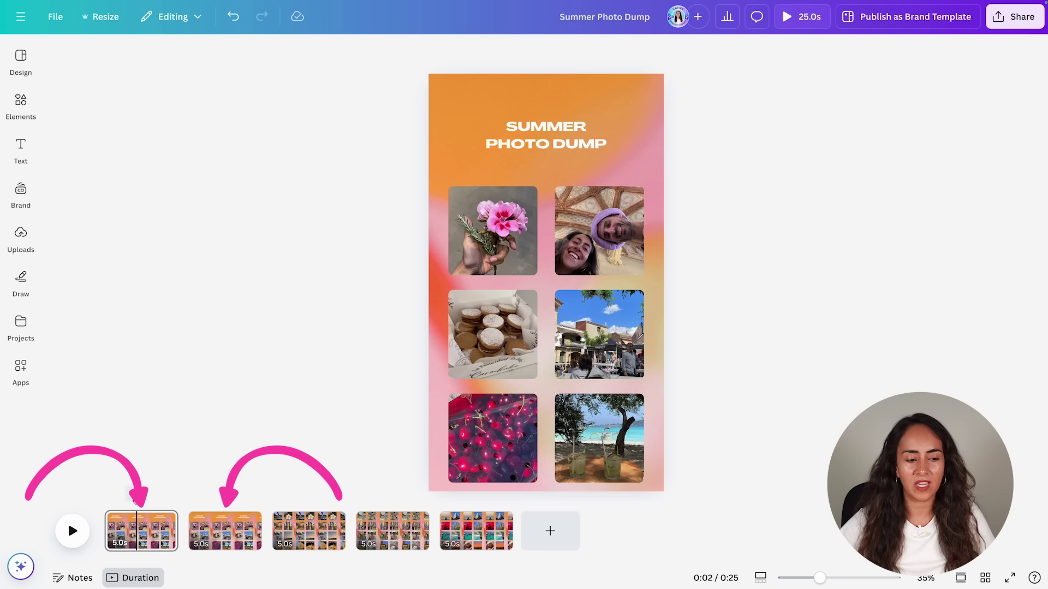
{"action": "left_click", "coordinate": [137, 516]}
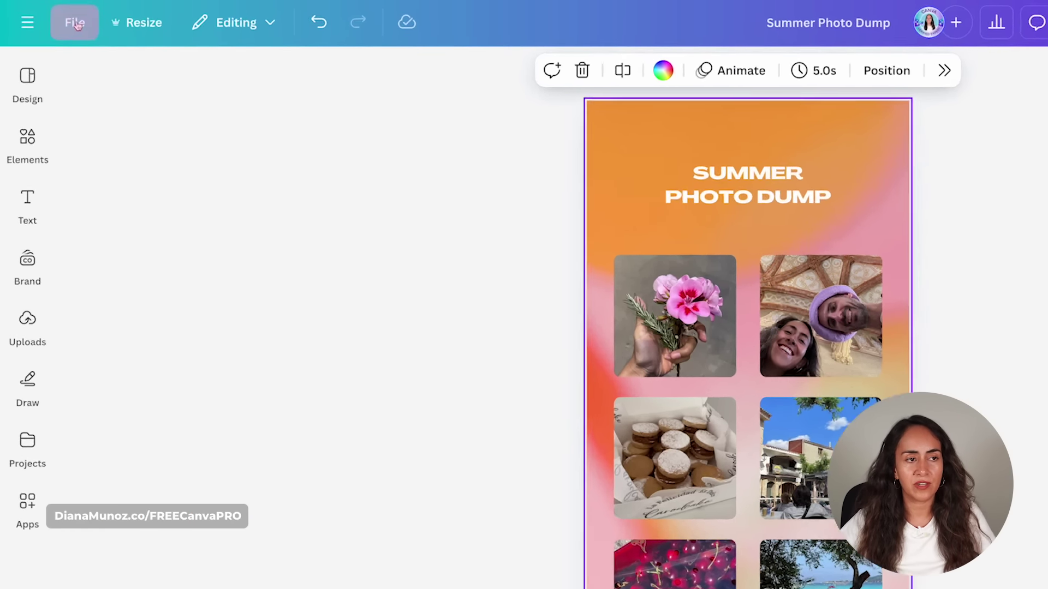
{"action": "left_click", "coordinate": [55, 16]}
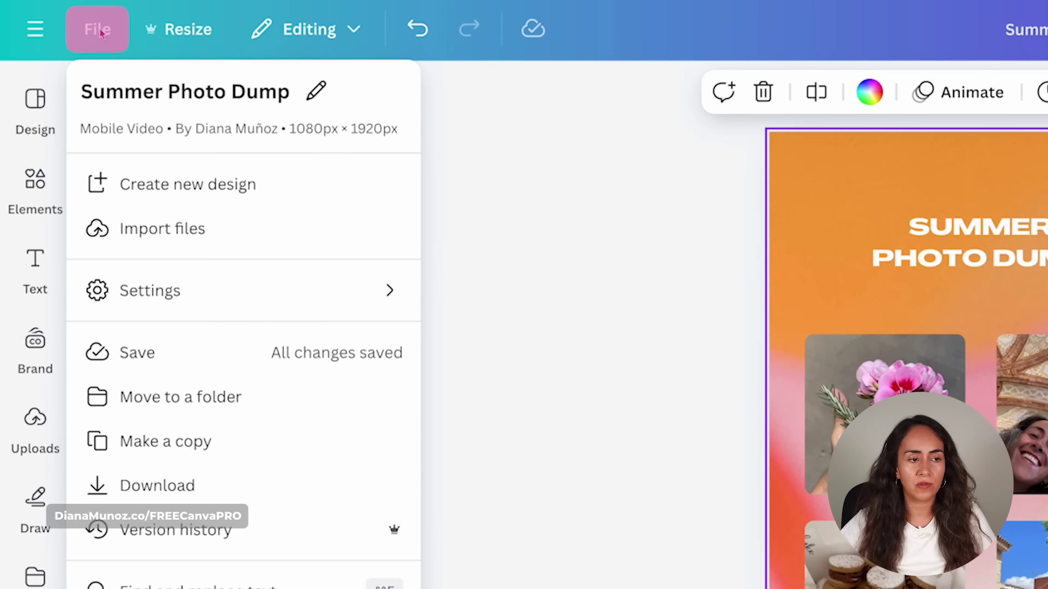
{"action": "mouse_move", "coordinate": [121, 173]}
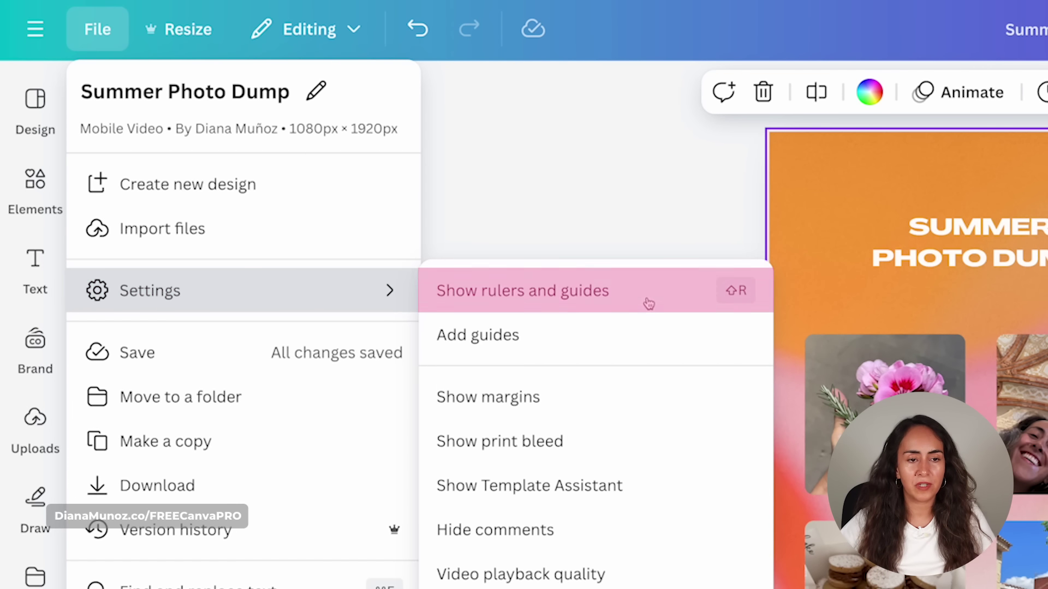
{"action": "left_click", "coordinate": [698, 307]}
{"action": "left_click", "coordinate": [284, 346]}
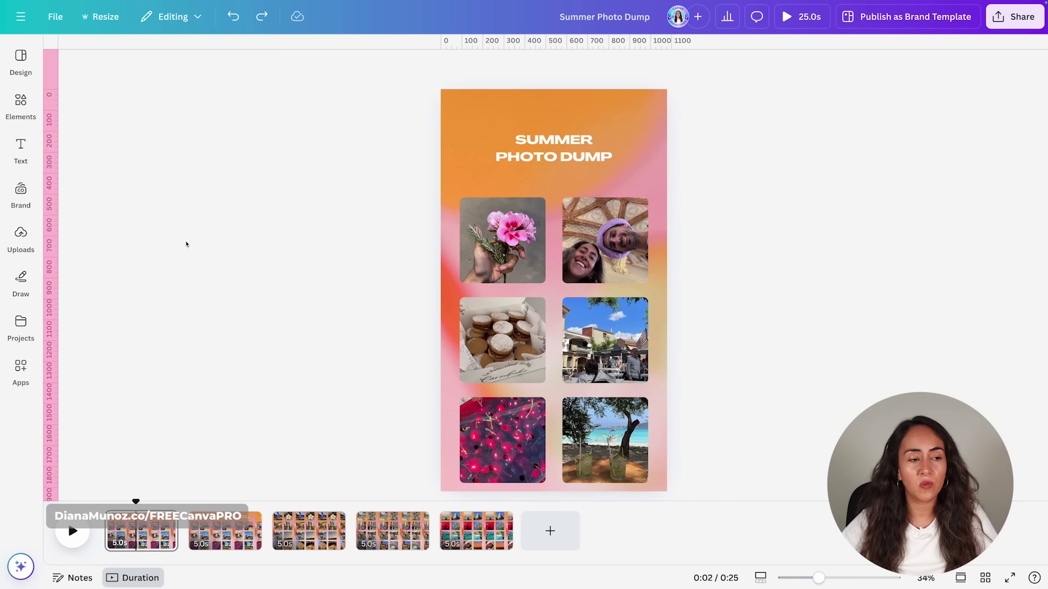
{"action": "left_click_drag", "start_coordinate": [54, 243], "coordinate": [458, 227]}
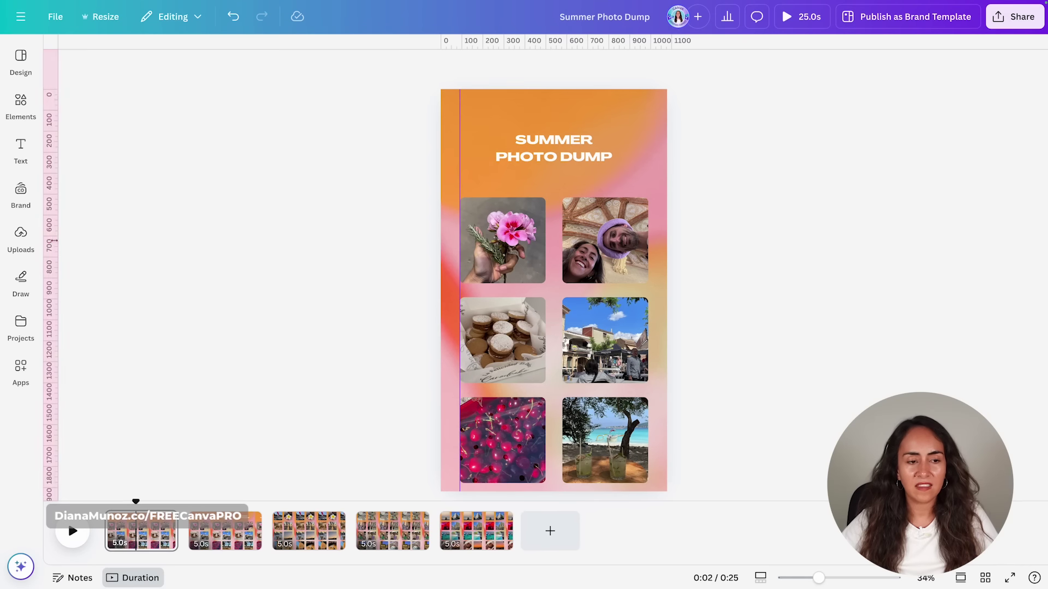
{"action": "left_click_drag", "start_coordinate": [55, 251], "coordinate": [650, 253]}
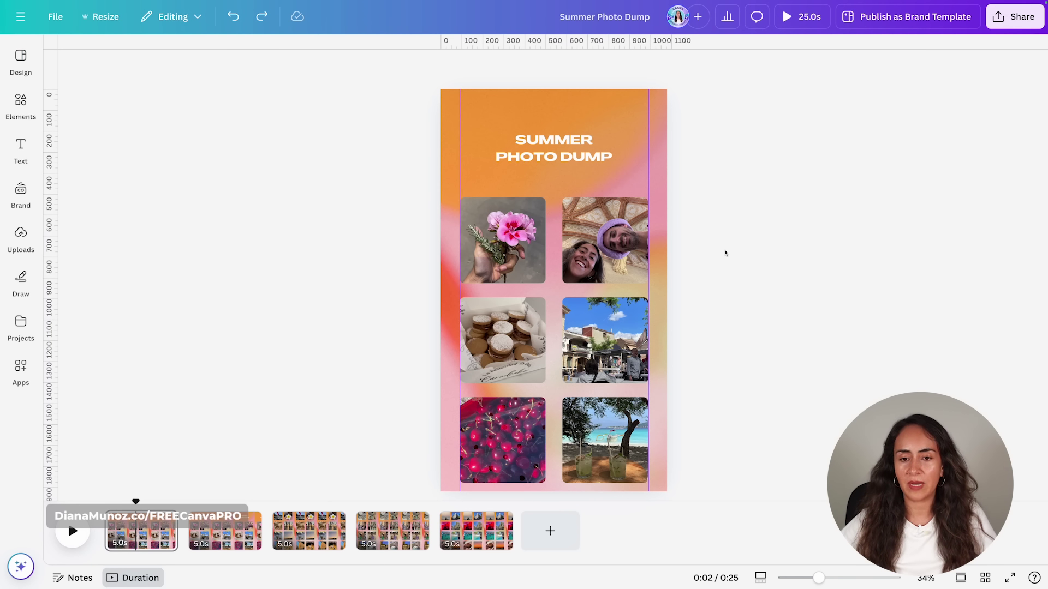
Add a square with its right edge against the left guide beside the flower photo, and set its transparency to 0.
{"action": "key", "text": "r"}
{"action": "left_click_drag", "start_coordinate": [552, 288], "coordinate": [429, 238]}
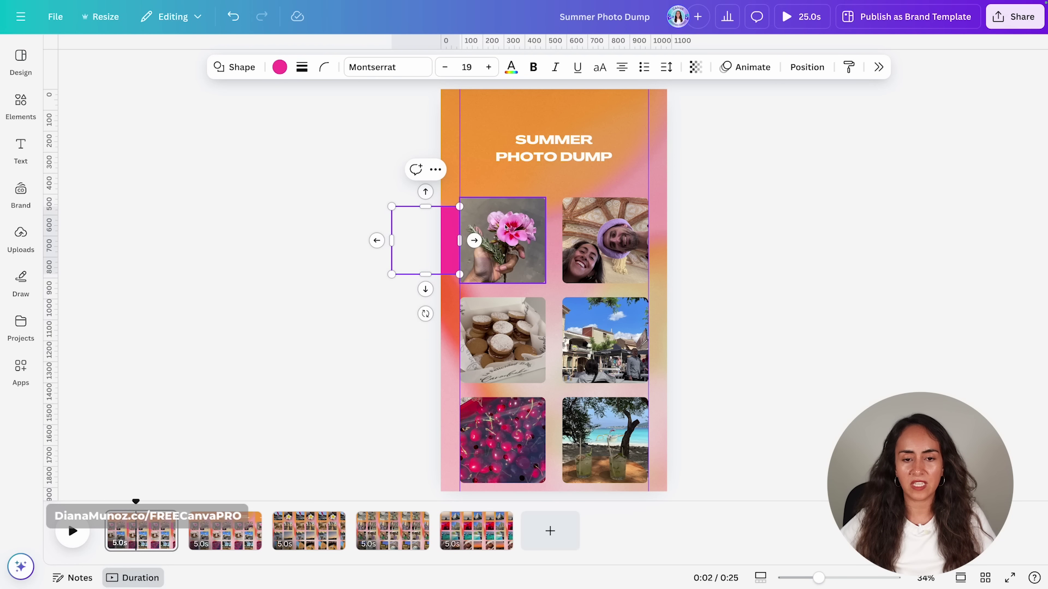
{"action": "left_click", "coordinate": [696, 67]}
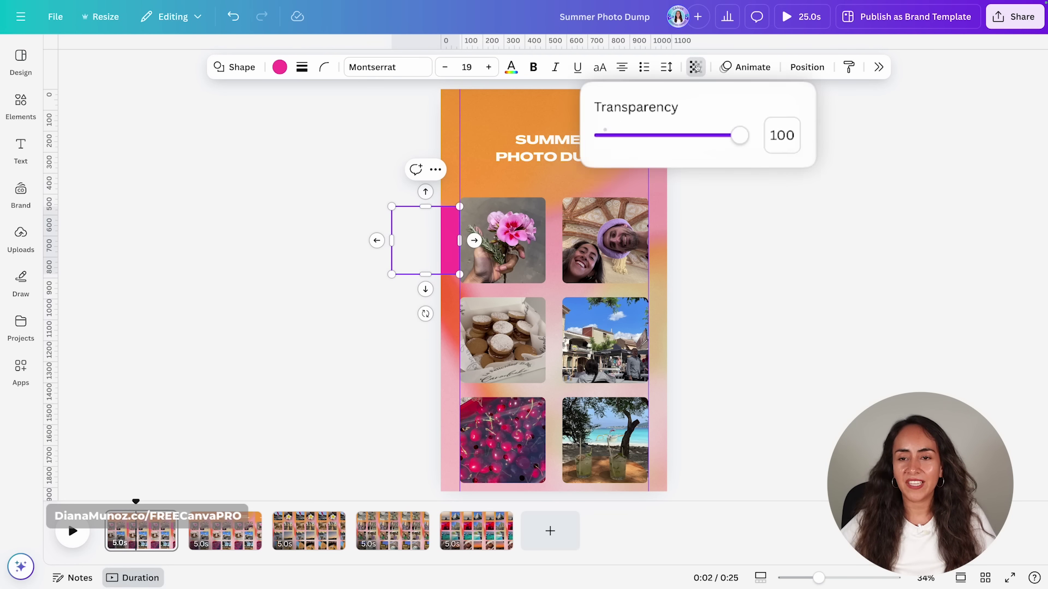
{"action": "left_click_drag", "start_coordinate": [748, 145], "coordinate": [560, 140]}
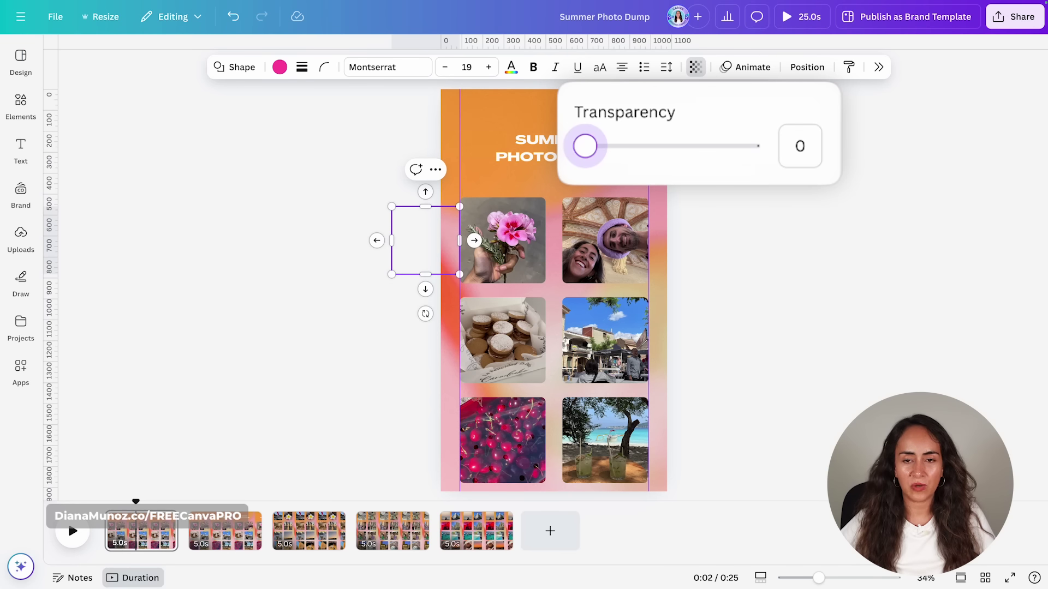
{"action": "left_click", "coordinate": [780, 241]}
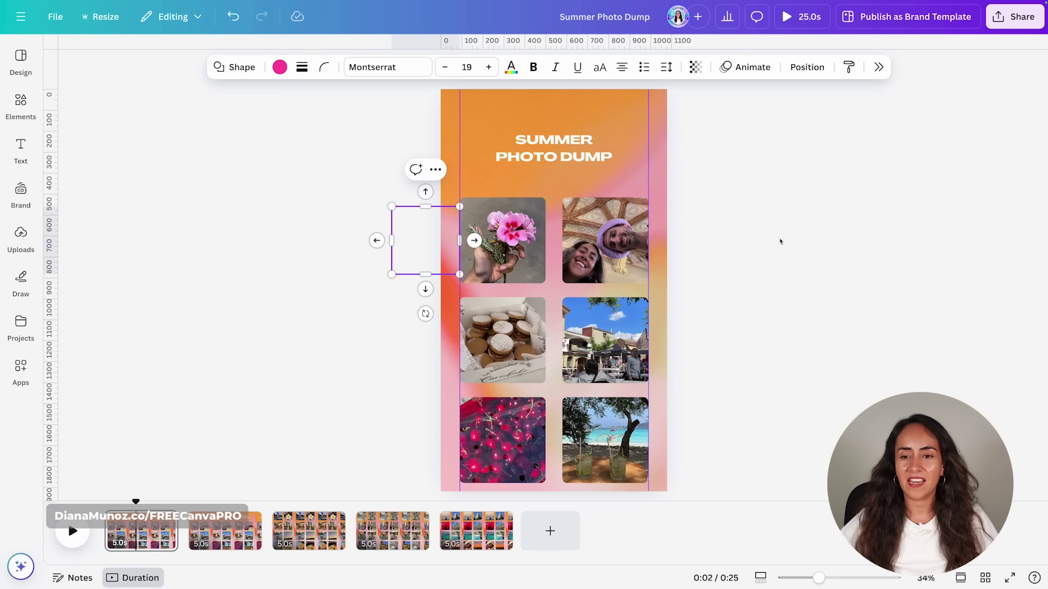
Group the transparent square with the flower photo and the couple selfie.
{"action": "left_click_drag", "start_coordinate": [655, 238], "coordinate": [509, 241]}
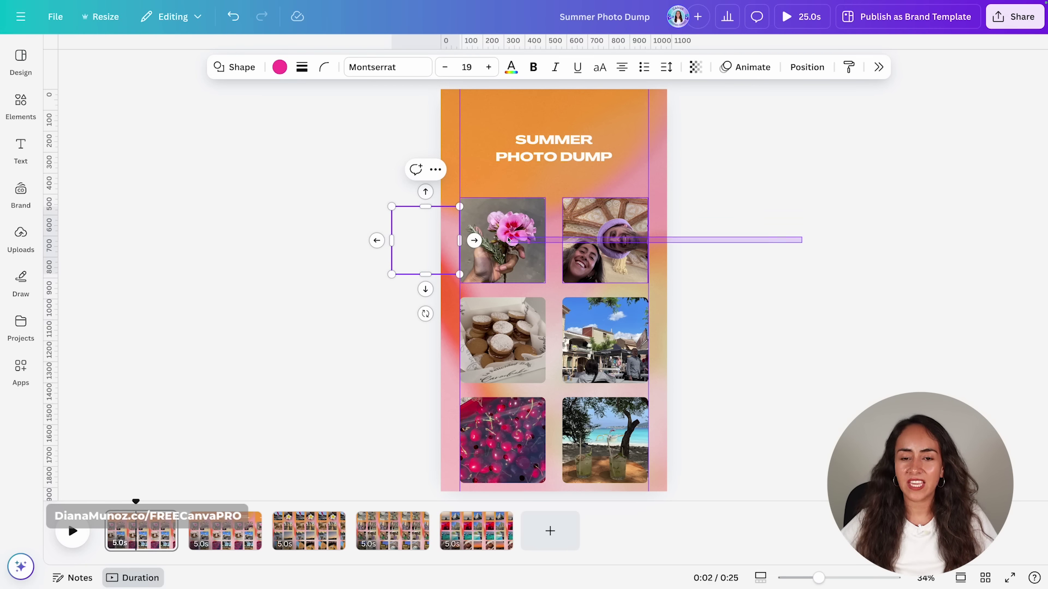
{"action": "left_click_drag", "start_coordinate": [434, 237], "coordinate": [393, 239]}
{"action": "left_click", "coordinate": [607, 214], "text": "shift"}
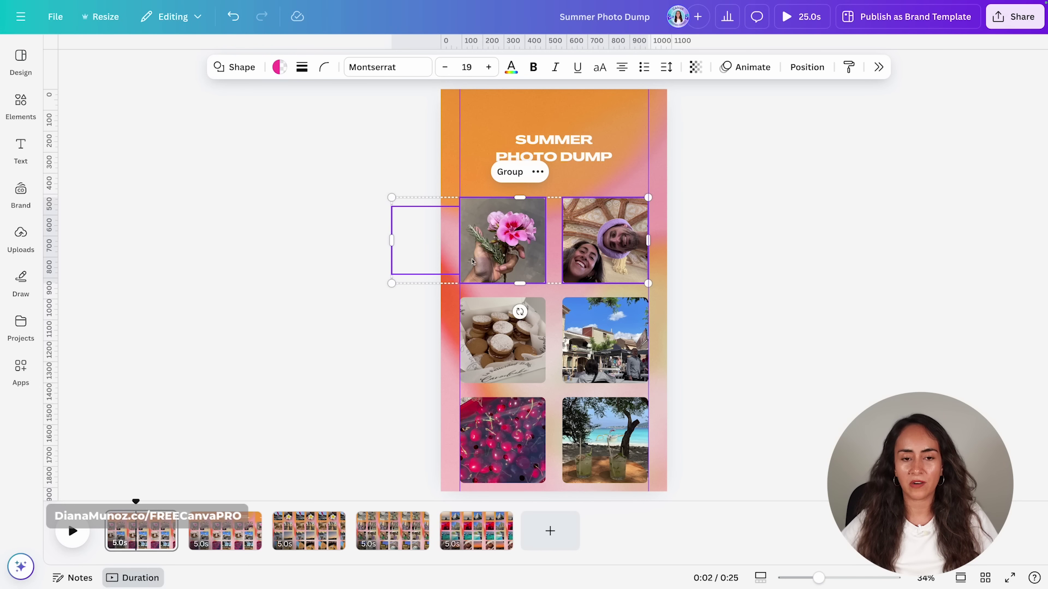
{"action": "left_click", "coordinate": [509, 172]}
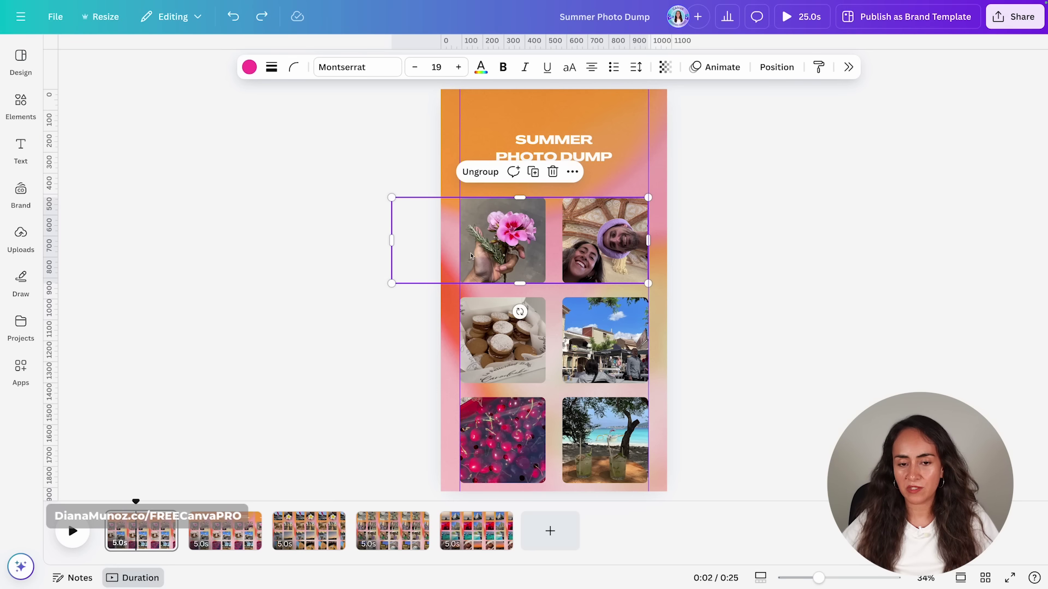
Move the group horizontally to the right until both photos are off the page and only the transparent square overlaps its edge.
{"action": "left_click_drag", "start_coordinate": [475, 252], "coordinate": [688, 252]}
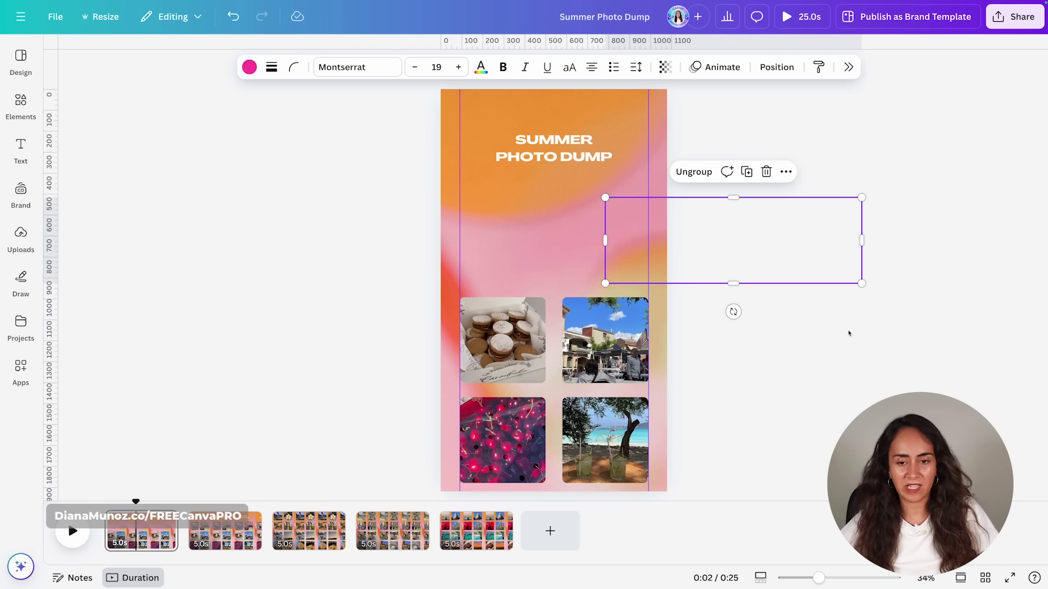
{"action": "left_click", "coordinate": [664, 234]}
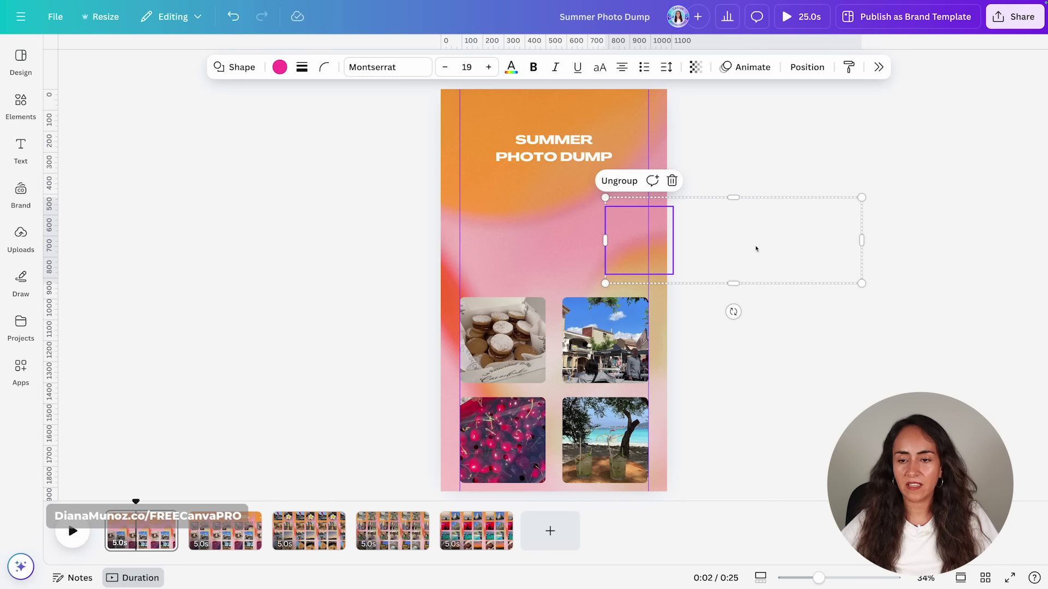
{"action": "left_click", "coordinate": [606, 197]}
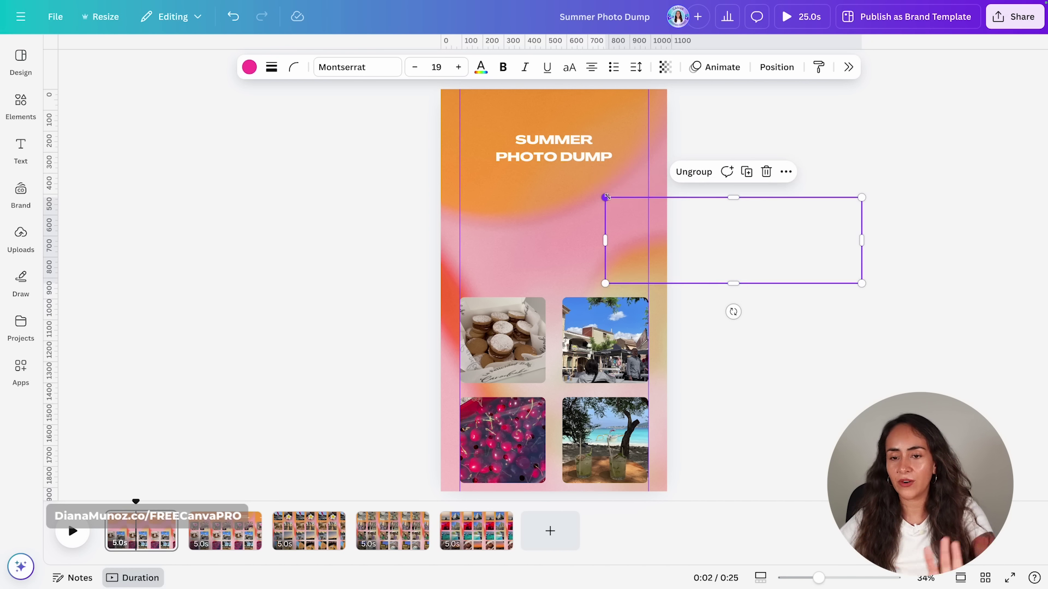
{"action": "left_click", "coordinate": [634, 231]}
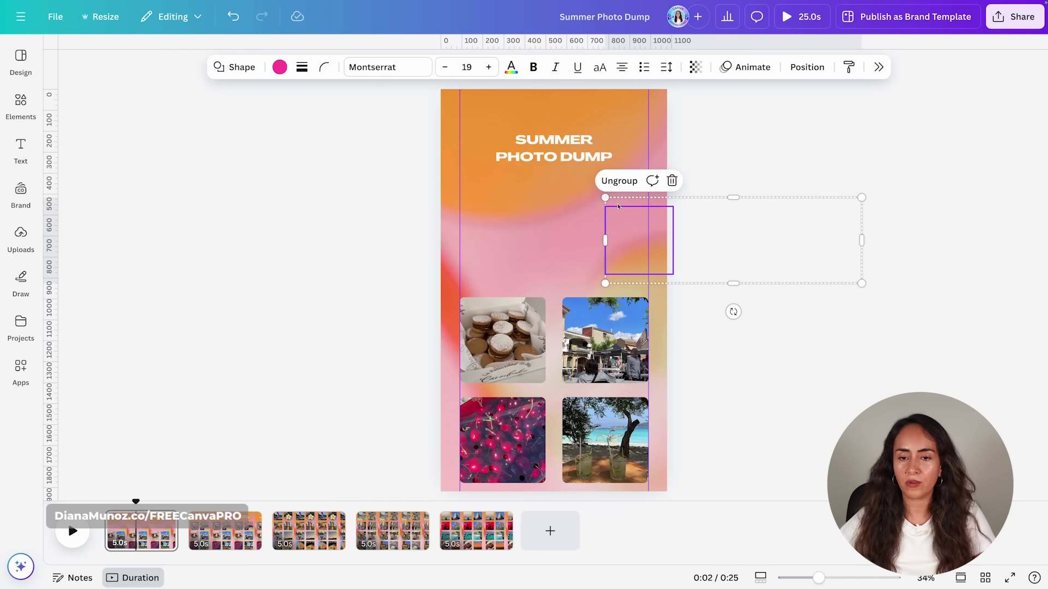
Create a custom animation for the whole group that moves it in a straight horizontal line left onto the page.
{"action": "left_click", "coordinate": [605, 197]}
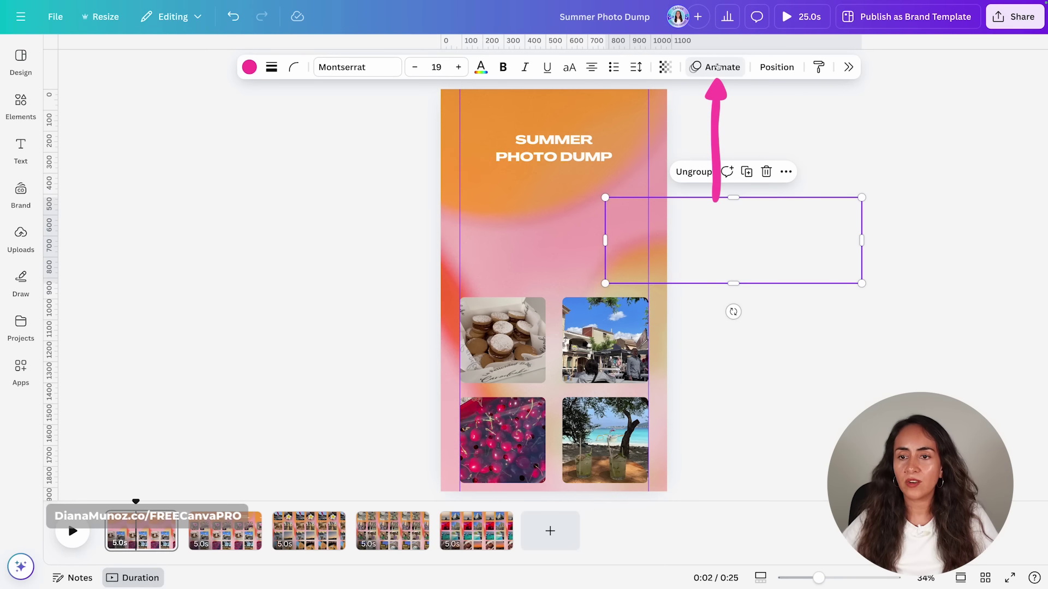
{"action": "left_click", "coordinate": [718, 67]}
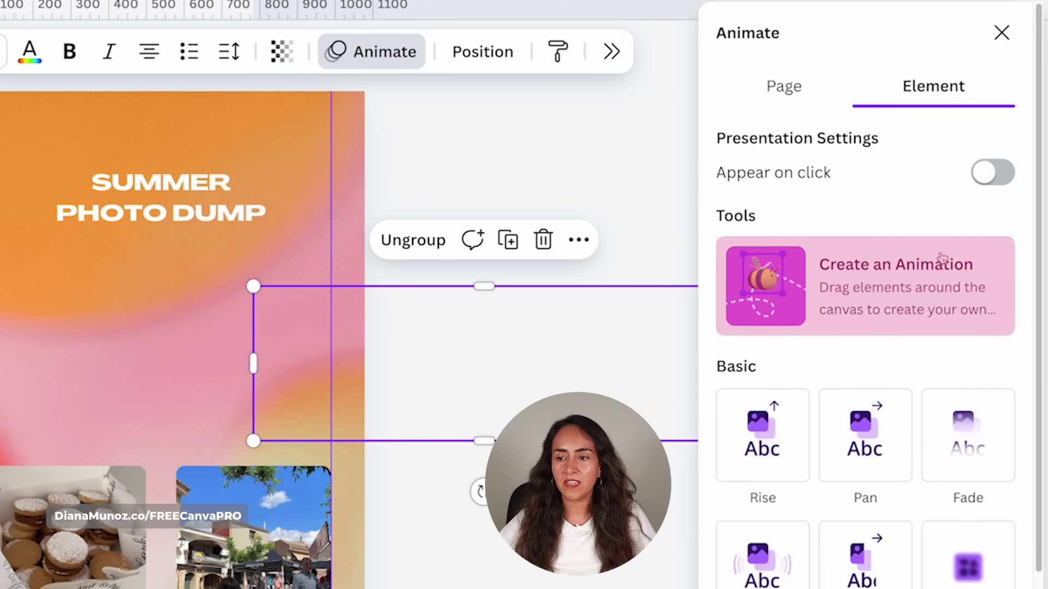
{"action": "left_click", "coordinate": [847, 303]}
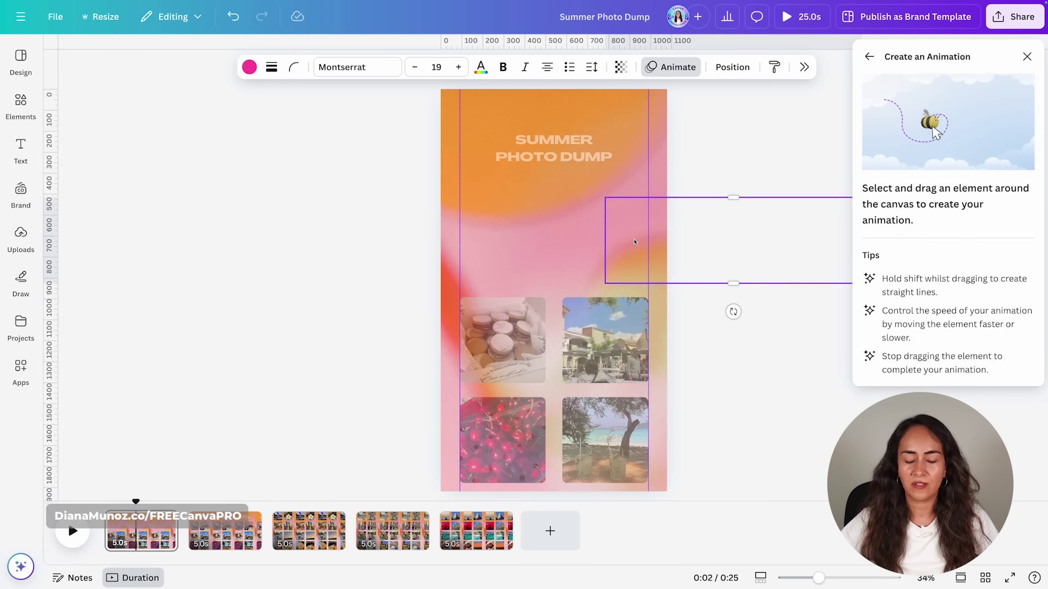
{"action": "left_click_drag", "start_coordinate": [634, 242], "coordinate": [421, 244]}
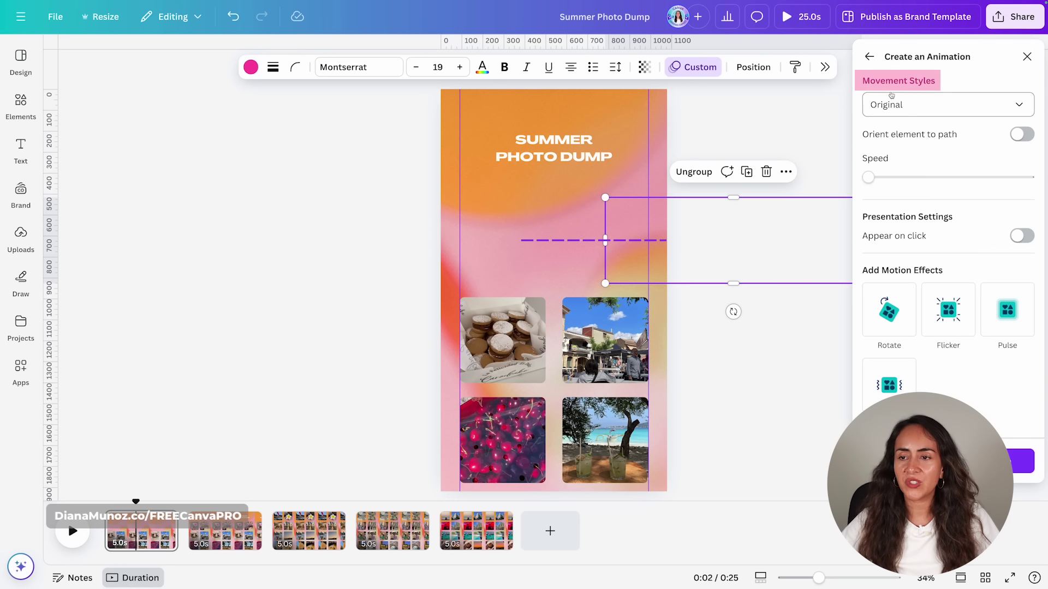
Try the Smooth movement style for the group's animation, and set it to Steady.
{"action": "left_click", "coordinate": [962, 105]}
{"action": "left_click", "coordinate": [929, 172]}
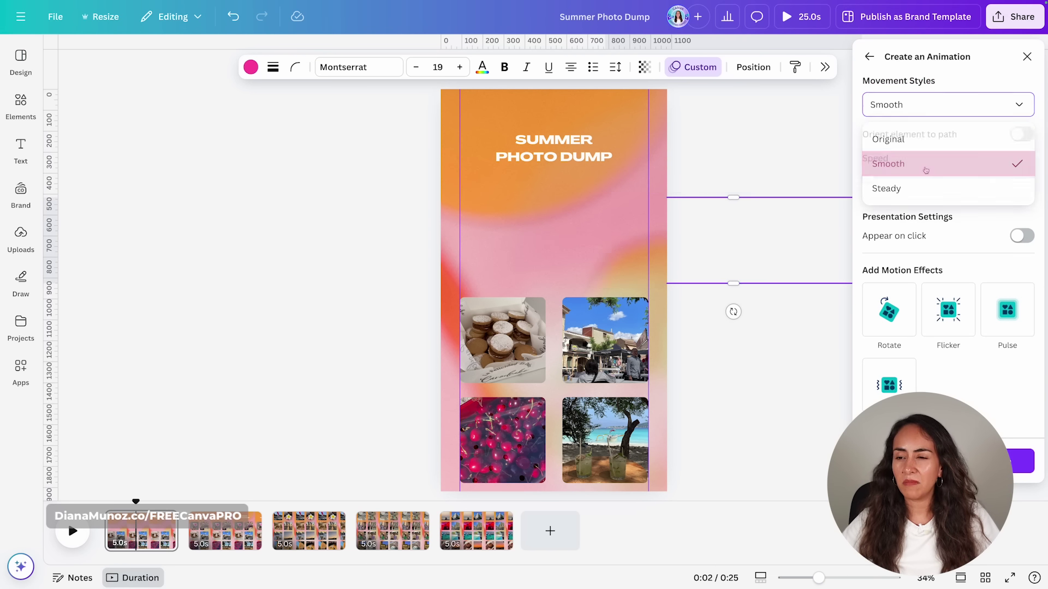
{"action": "left_click", "coordinate": [928, 107]}
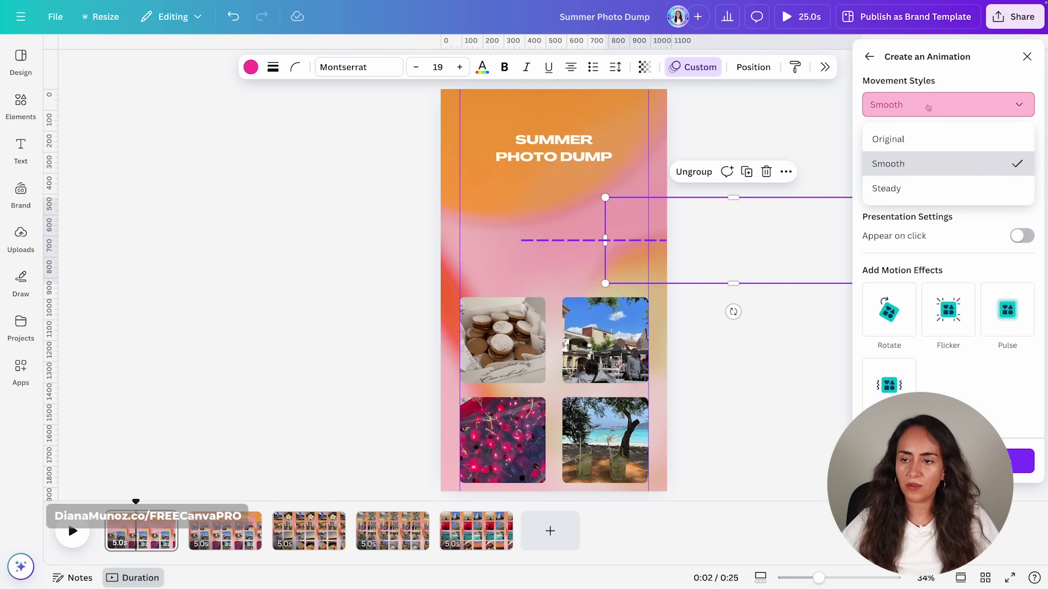
{"action": "left_click", "coordinate": [917, 188]}
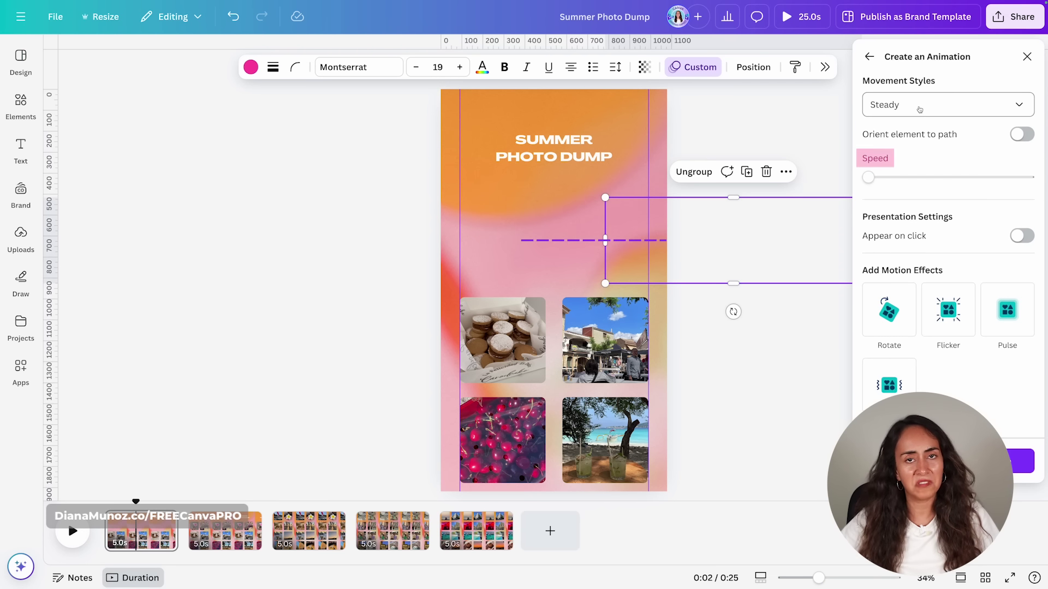
Raise the flower and selfie group's animation speed to roughly a third of its range and finish the animation.
{"action": "left_click_drag", "start_coordinate": [868, 178], "coordinate": [892, 178]}
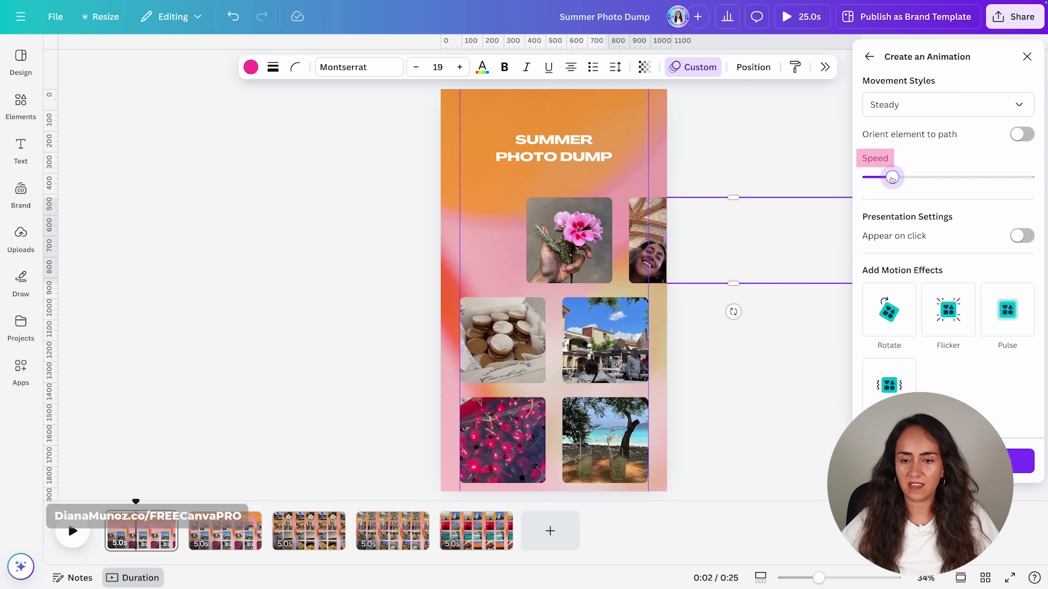
{"action": "left_click", "coordinate": [925, 178]}
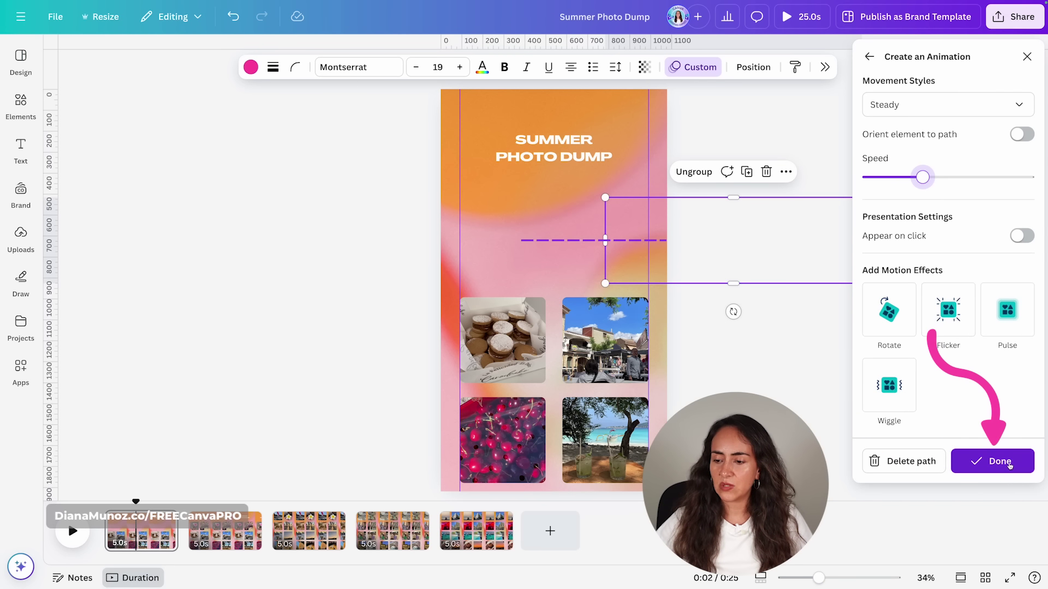
{"action": "left_click", "coordinate": [1000, 462]}
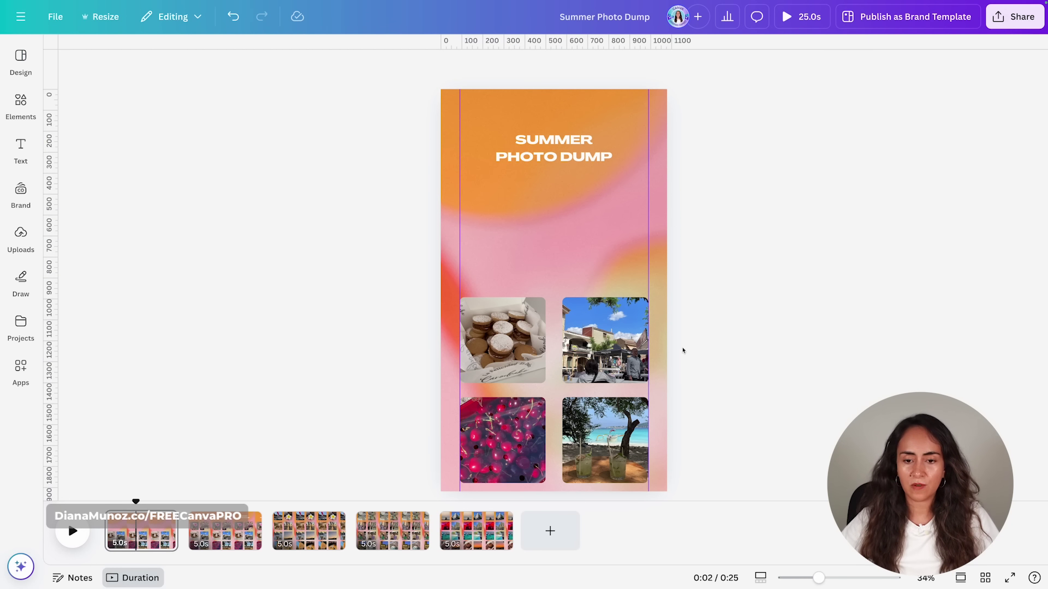
Add a square at the right edge of the second photo row, extending past the page, and set its transparency to 0.
{"action": "key", "text": "r"}
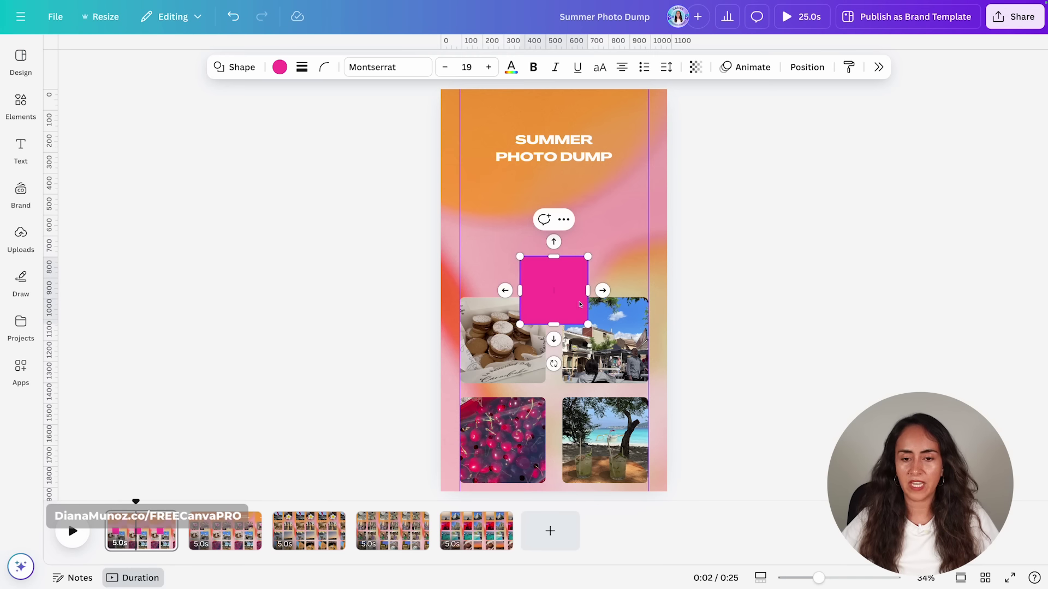
{"action": "left_click_drag", "start_coordinate": [552, 292], "coordinate": [681, 343]}
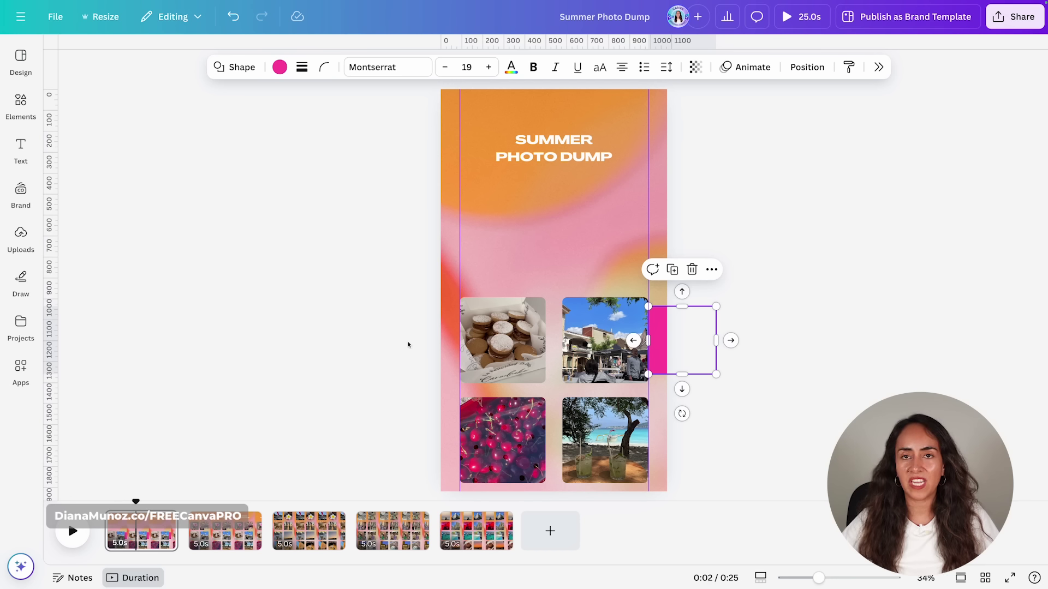
{"action": "left_click", "coordinate": [535, 343]}
{"action": "left_click", "coordinate": [767, 365]}
{"action": "left_click", "coordinate": [693, 344]}
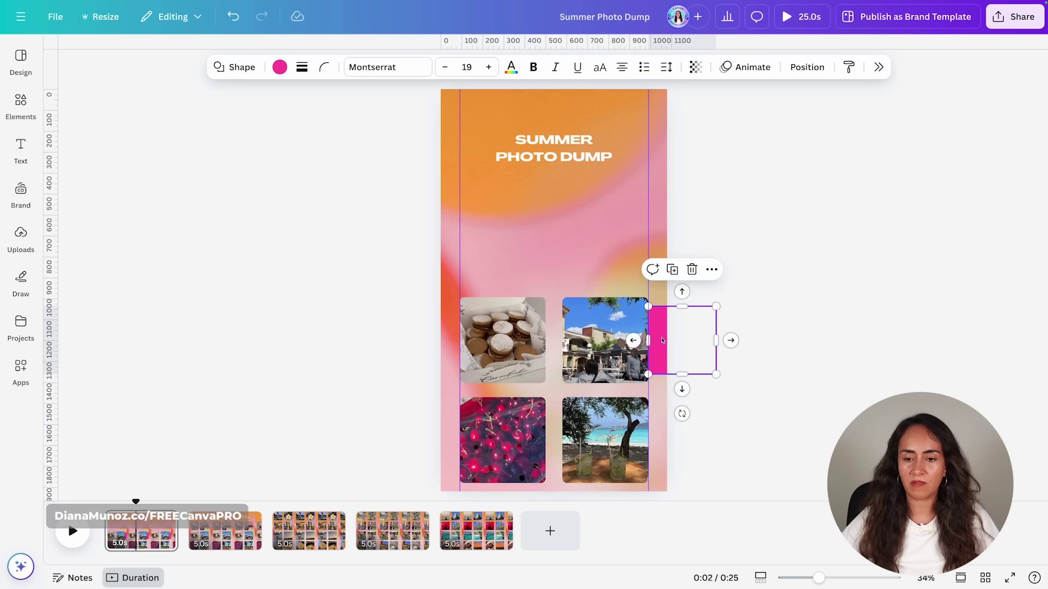
{"action": "left_click", "coordinate": [697, 67]}
{"action": "left_click_drag", "start_coordinate": [721, 118], "coordinate": [623, 127]}
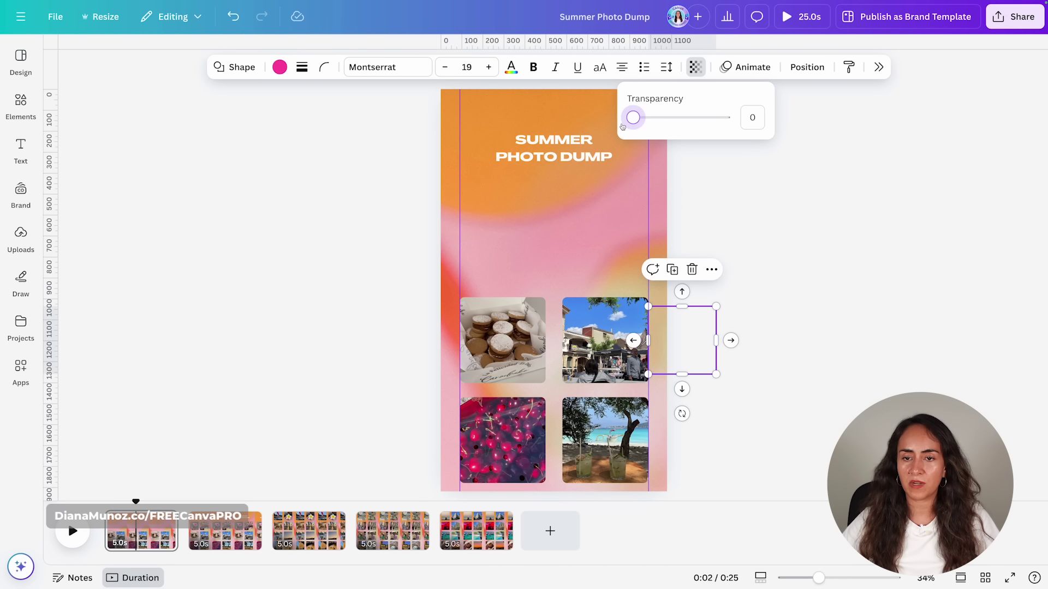
Group the transparent square with the cookie and street photos, and move the group horizontally left until both photos are off the page.
{"action": "left_click_drag", "start_coordinate": [822, 349], "coordinate": [449, 346]}
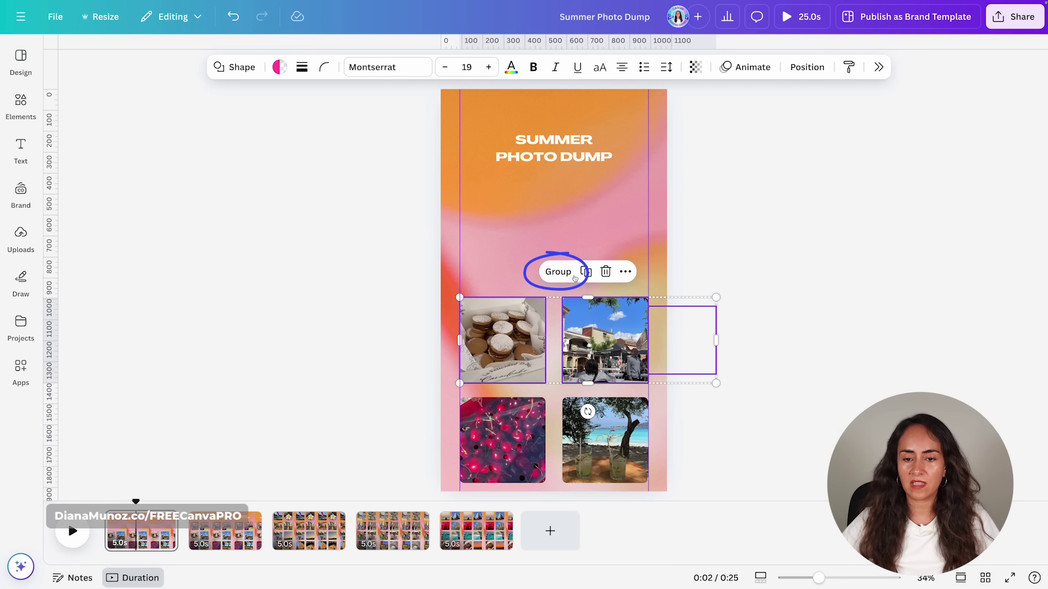
{"action": "left_click", "coordinate": [557, 272]}
{"action": "left_click_drag", "start_coordinate": [620, 345], "coordinate": [412, 347]}
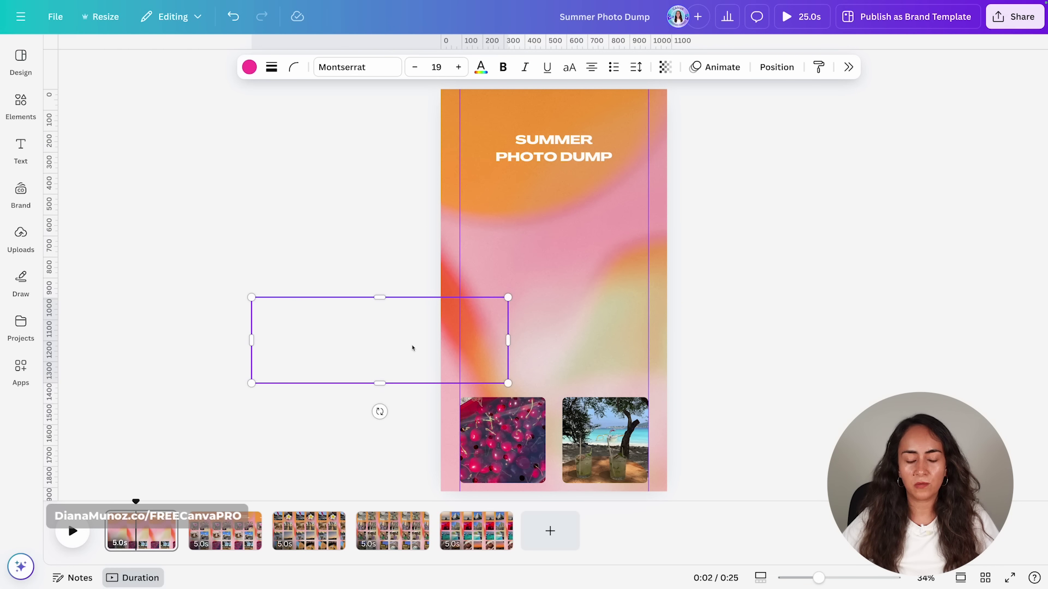
Create a custom animation that slides the cookie and street group straight right onto the page, deleting the first path and recording it again.
{"action": "left_click", "coordinate": [731, 68]}
{"action": "left_click", "coordinate": [955, 221]}
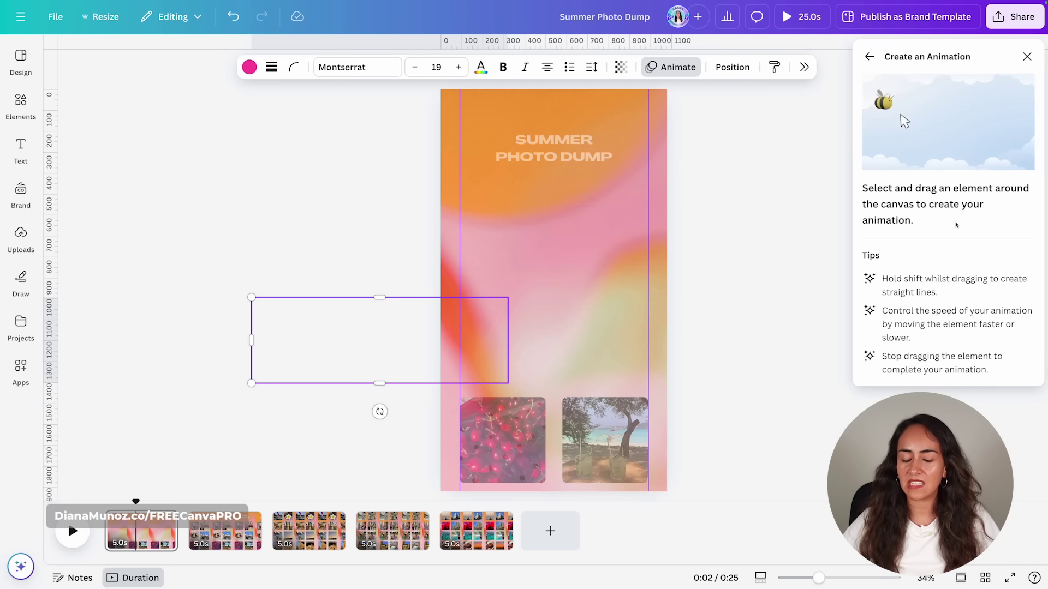
{"action": "left_click_drag", "start_coordinate": [487, 345], "coordinate": [695, 347]}
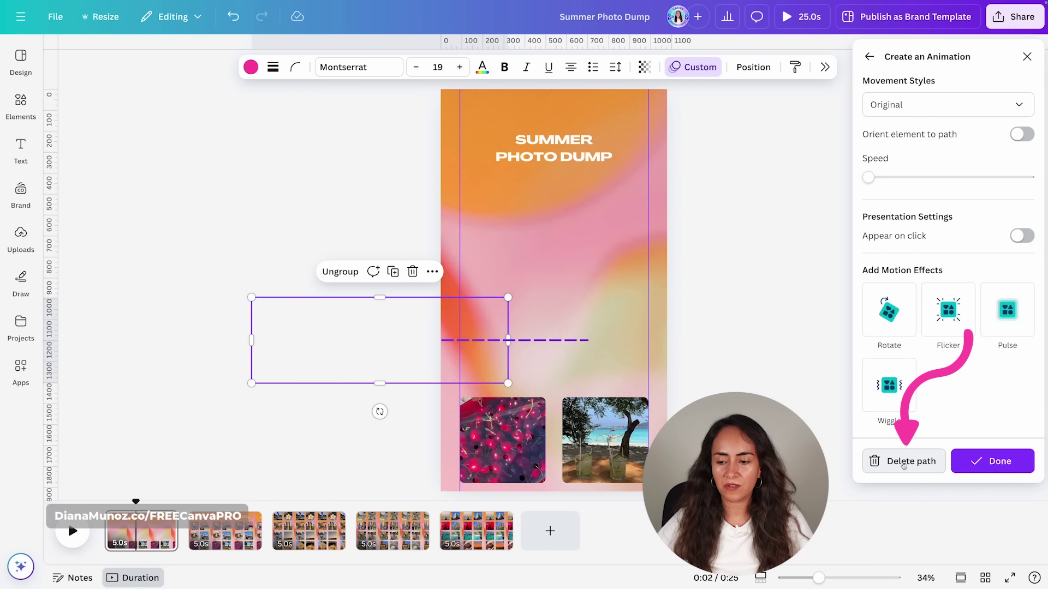
{"action": "left_click", "coordinate": [913, 464]}
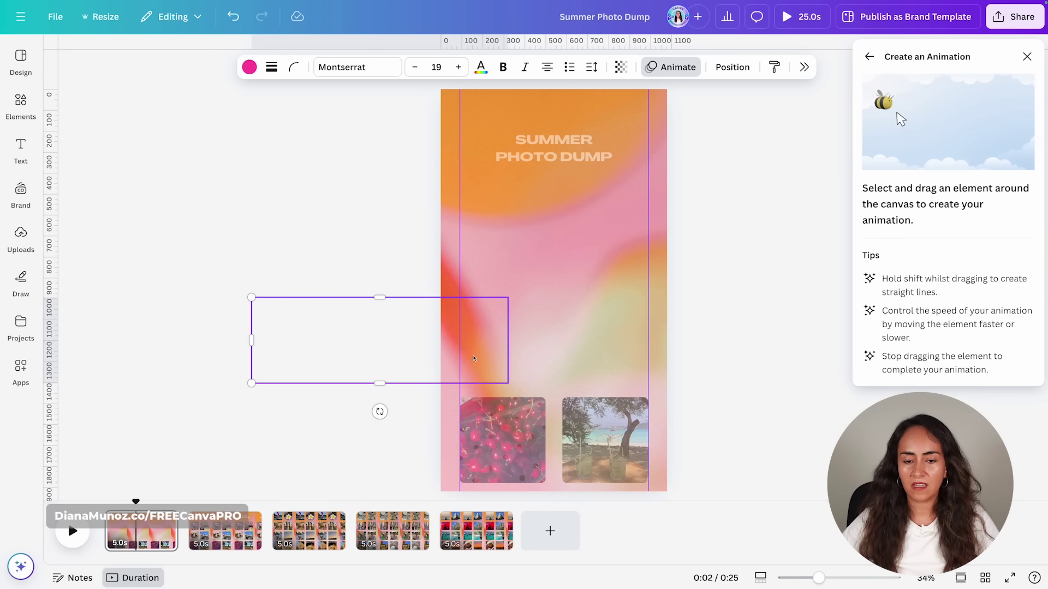
{"action": "left_click_drag", "start_coordinate": [495, 349], "coordinate": [696, 362]}
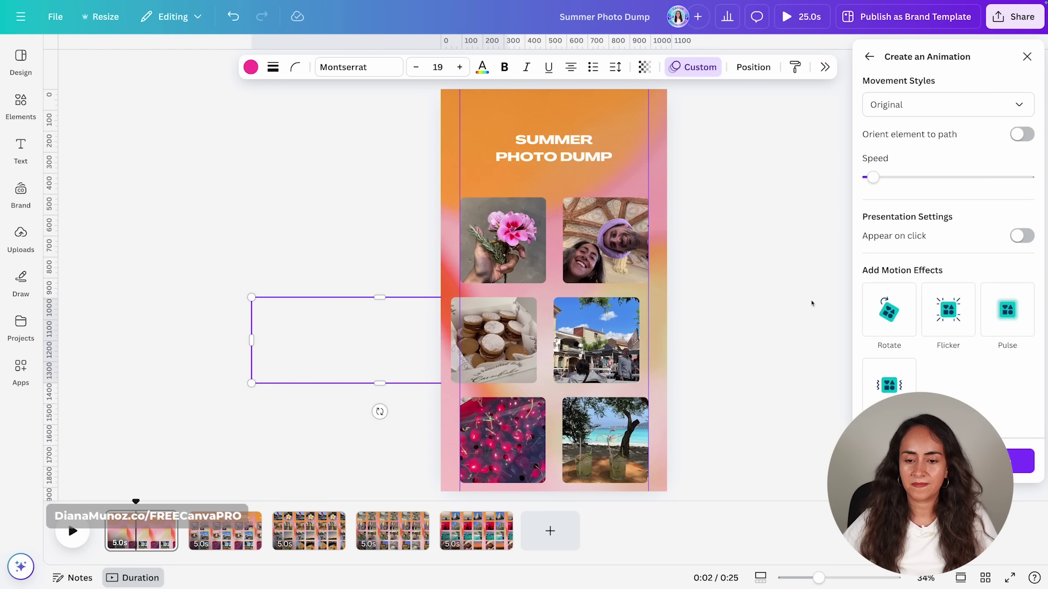
Set the second row's animation to the Steady movement style, raise its speed to a little under half, and finish it.
{"action": "left_click", "coordinate": [947, 108]}
{"action": "left_click", "coordinate": [931, 187]}
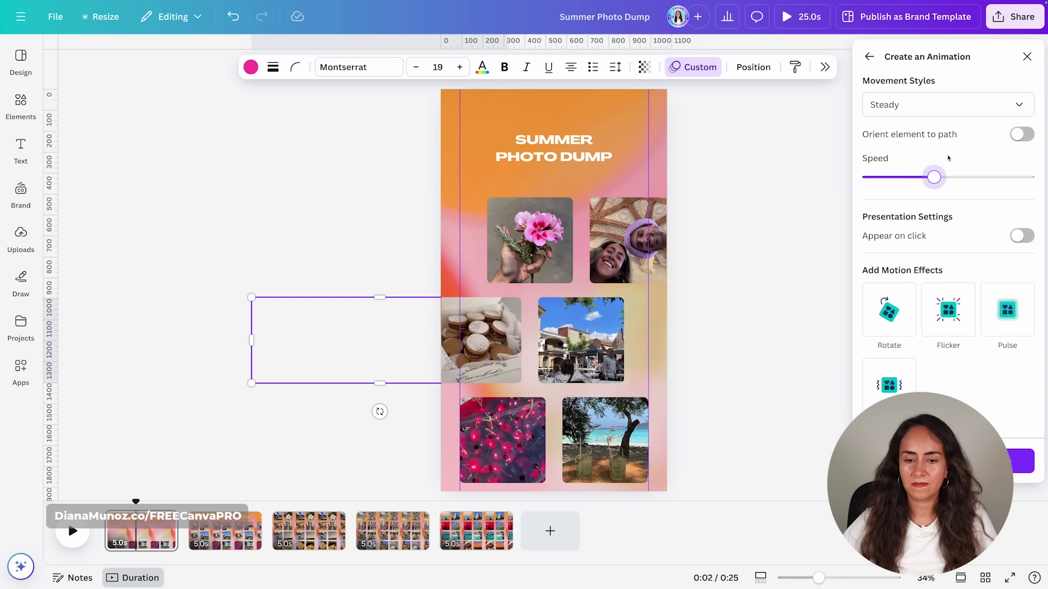
{"action": "left_click", "coordinate": [1001, 469]}
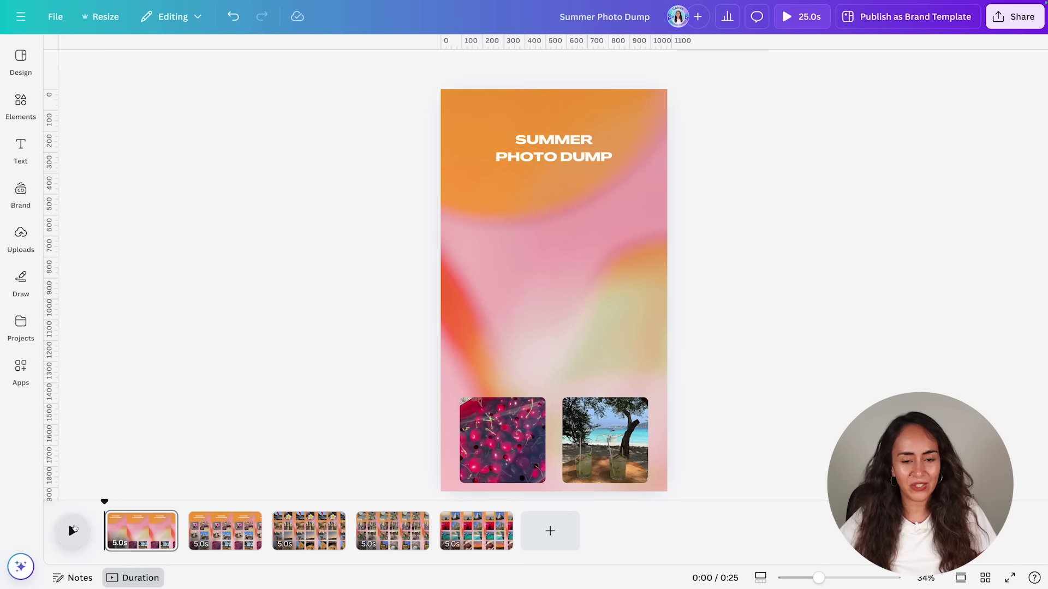
Play the first page to check how the top two photo rows slide in.
{"action": "left_click", "coordinate": [72, 531]}
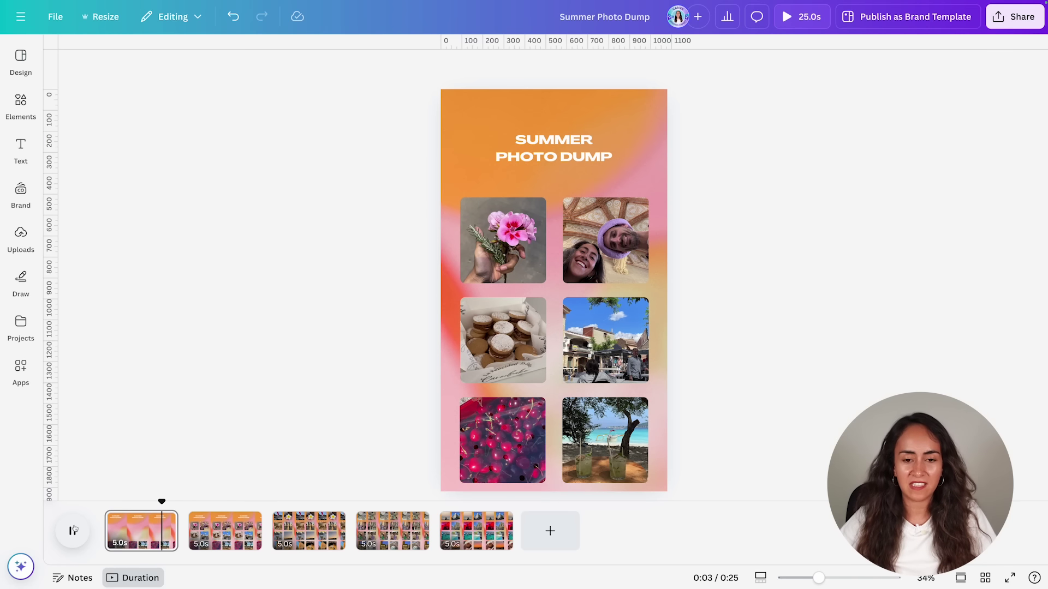
{"action": "left_click", "coordinate": [73, 531]}
{"action": "mouse_move", "coordinate": [171, 501]}
{"action": "left_mouse_down"}
{"action": "mouse_move", "coordinate": [124, 509]}
{"action": "mouse_move", "coordinate": [154, 511]}
{"action": "left_mouse_up"}
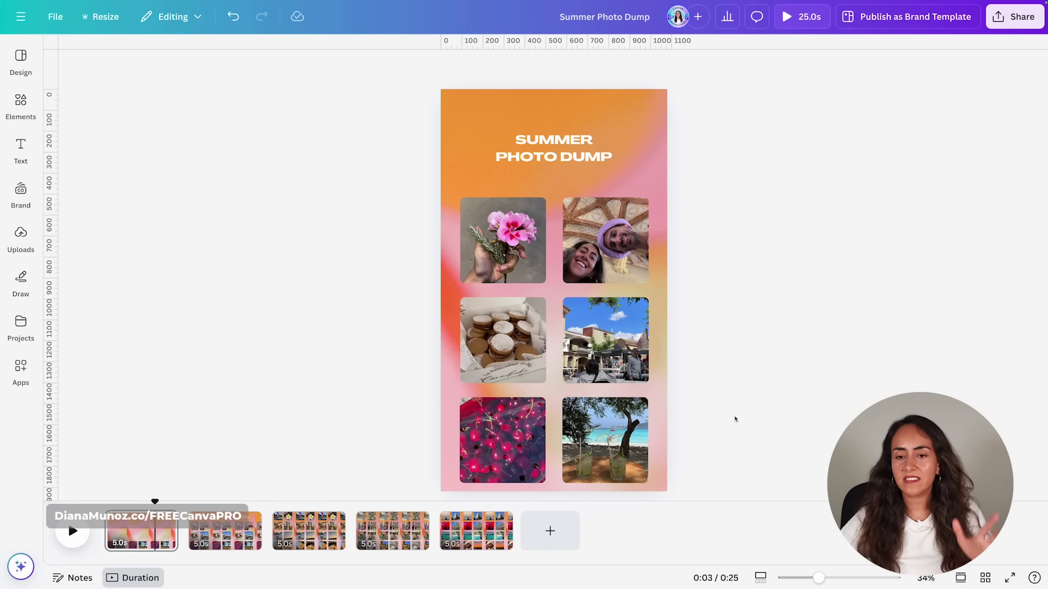
{"action": "left_click", "coordinate": [503, 223]}
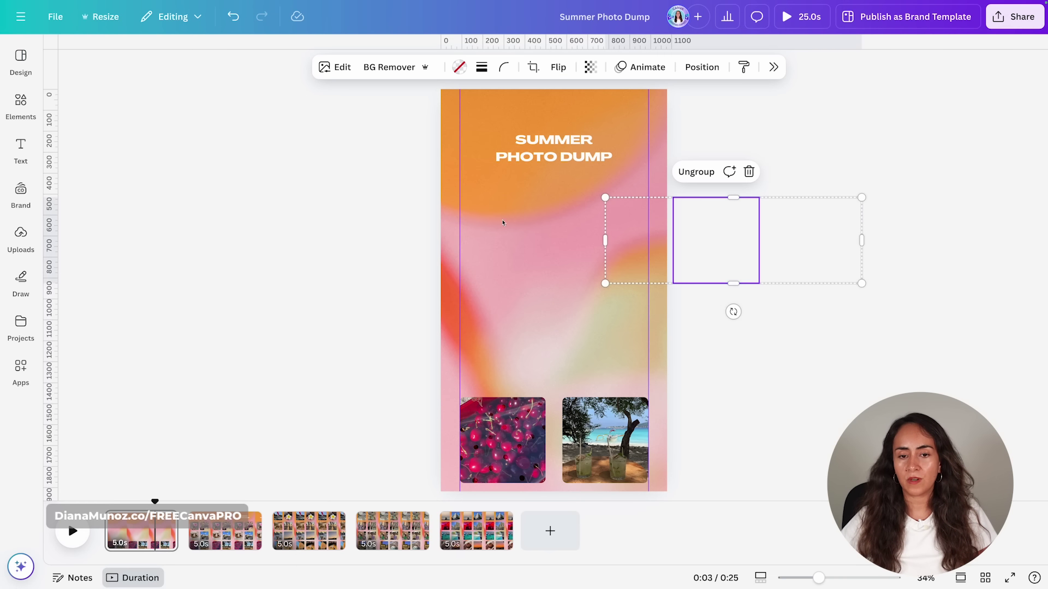
{"action": "left_click", "coordinate": [733, 374]}
Add a square at the left edge of the bottom photo row, extending past the page, and set its transparency to 0.
{"action": "key", "text": "r"}
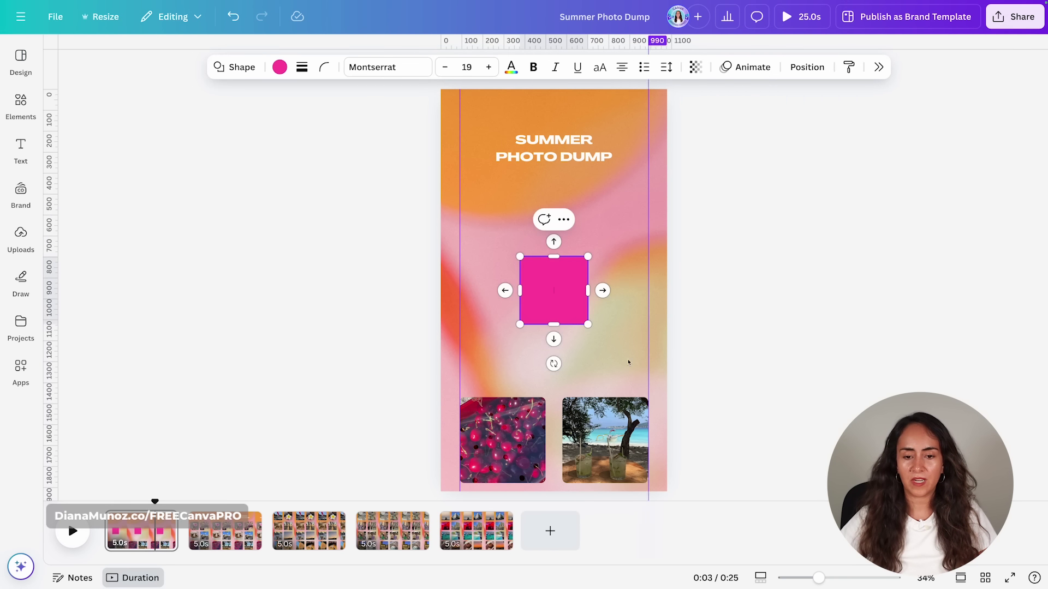
{"action": "left_click_drag", "start_coordinate": [551, 319], "coordinate": [425, 463]}
{"action": "left_click", "coordinate": [696, 67]}
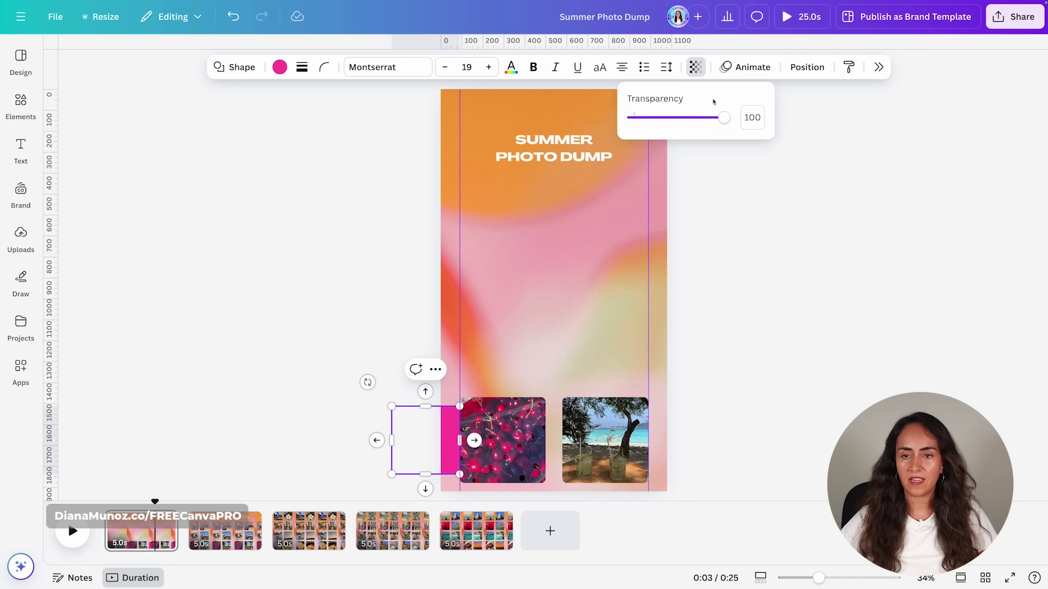
{"action": "left_click_drag", "start_coordinate": [729, 117], "coordinate": [617, 127]}
Group the transparent square with the cherry and beach photos, and move the group horizontally right until both photos are off the page.
{"action": "left_click_drag", "start_coordinate": [739, 449], "coordinate": [403, 432]}
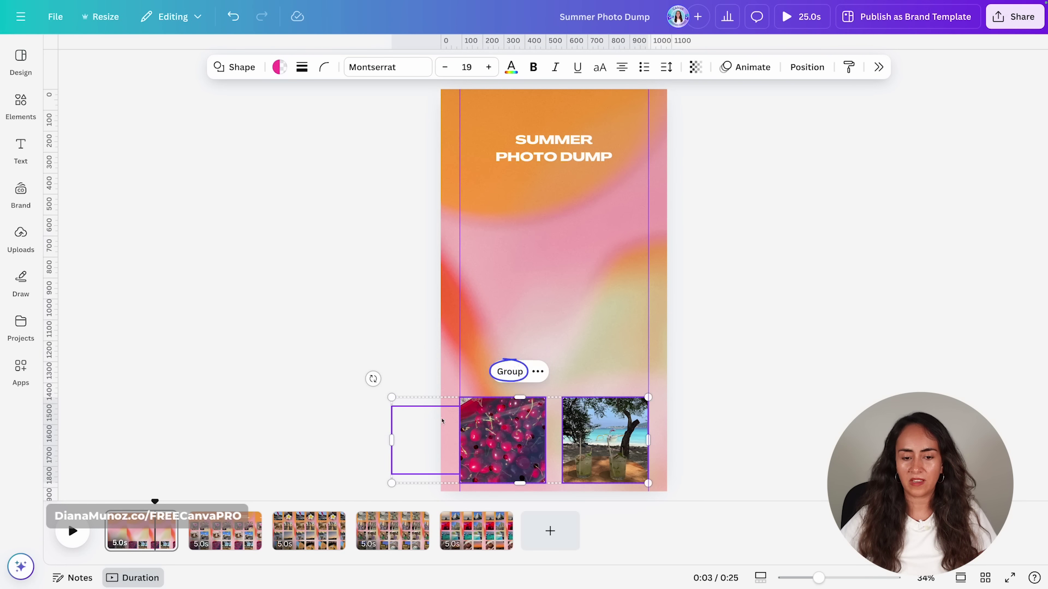
{"action": "left_click", "coordinate": [509, 370]}
{"action": "left_click_drag", "start_coordinate": [495, 455], "coordinate": [720, 454]}
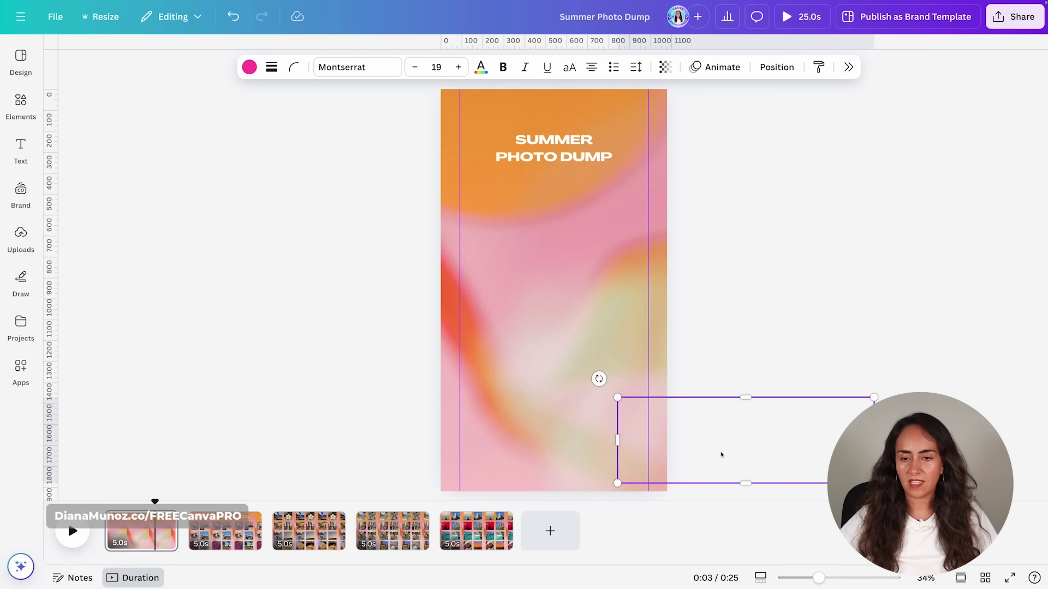
Create a custom animation that moves the cherry and beach group in a straight horizontal line left onto the page.
{"action": "left_click", "coordinate": [718, 67]}
{"action": "left_click", "coordinate": [928, 191]}
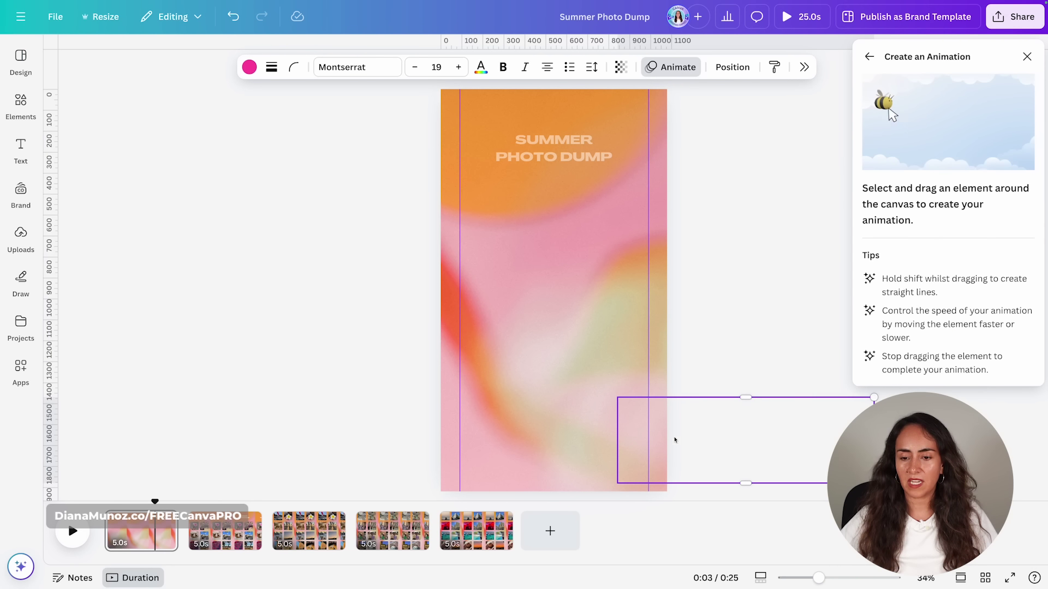
{"action": "left_click_drag", "start_coordinate": [660, 443], "coordinate": [440, 449]}
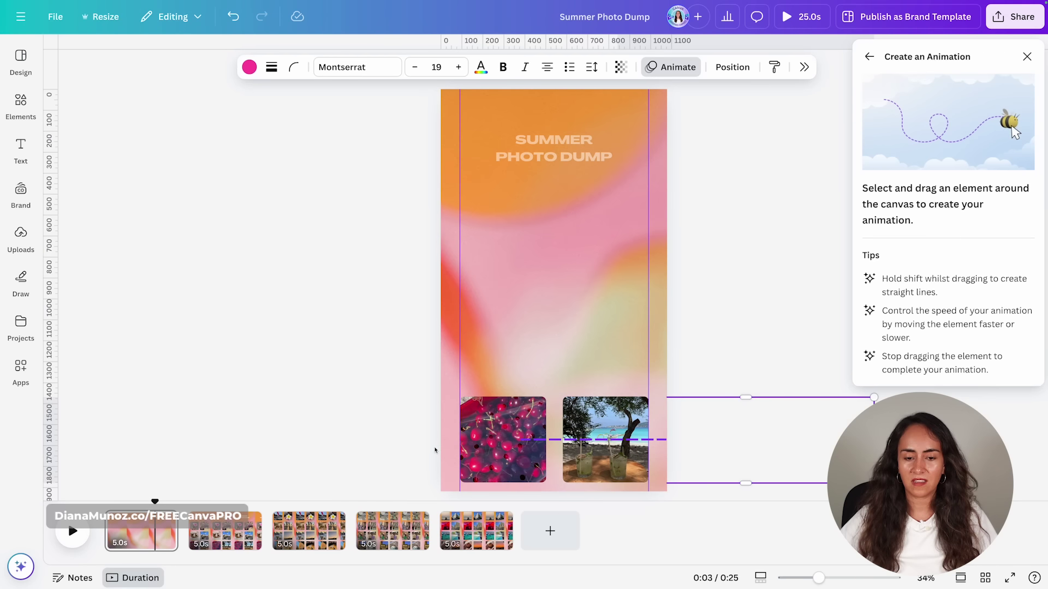
{"action": "left_click_drag", "start_coordinate": [435, 451], "coordinate": [462, 397]}
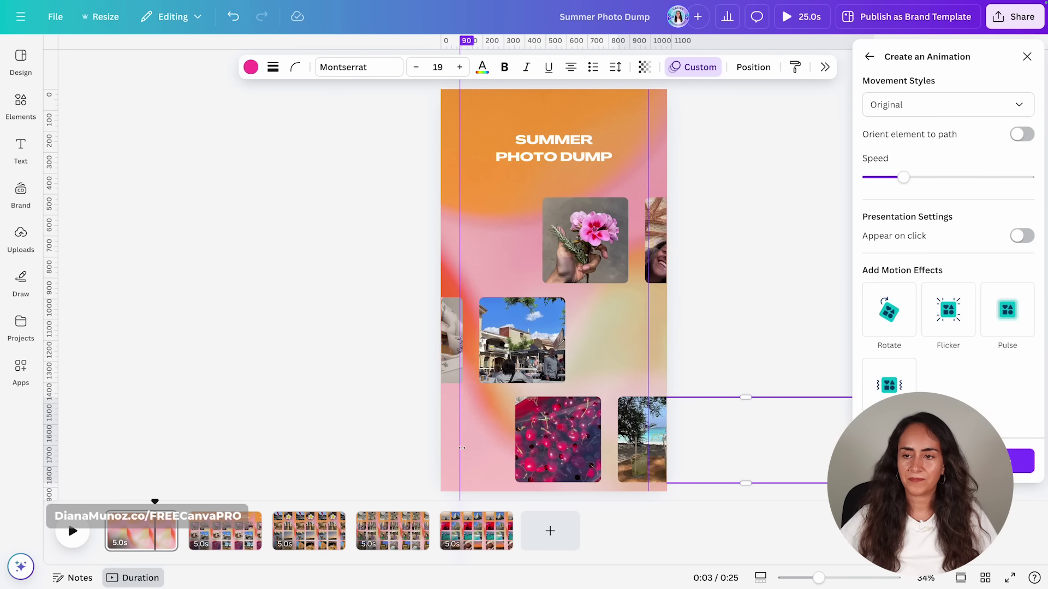
Set the bottom row's animation to the Steady movement style, raise its speed to a little under half, and finish it.
{"action": "left_click", "coordinate": [928, 104]}
{"action": "left_click", "coordinate": [922, 188]}
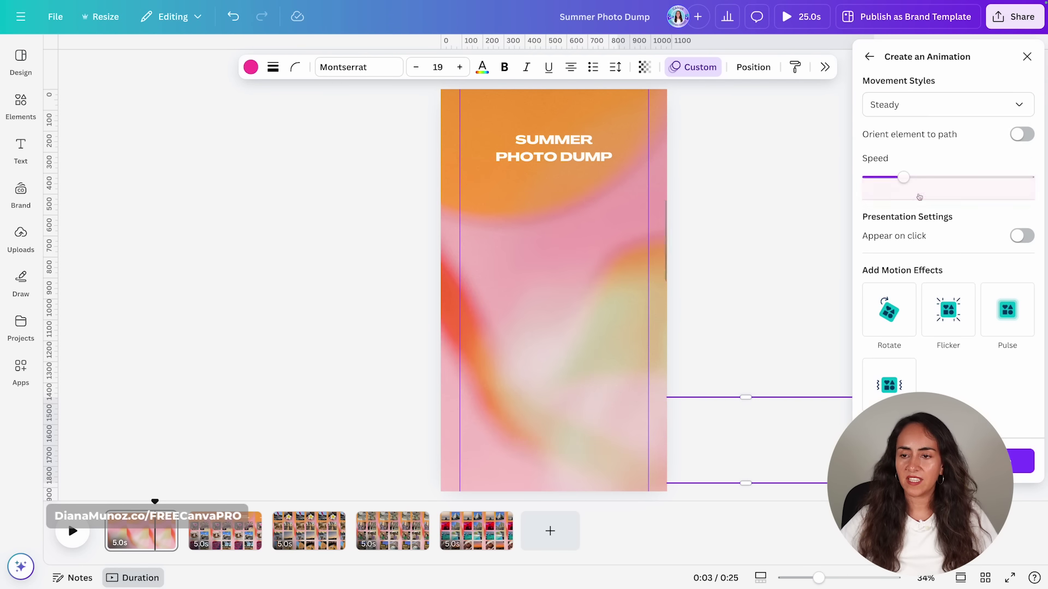
{"action": "left_click", "coordinate": [947, 177]}
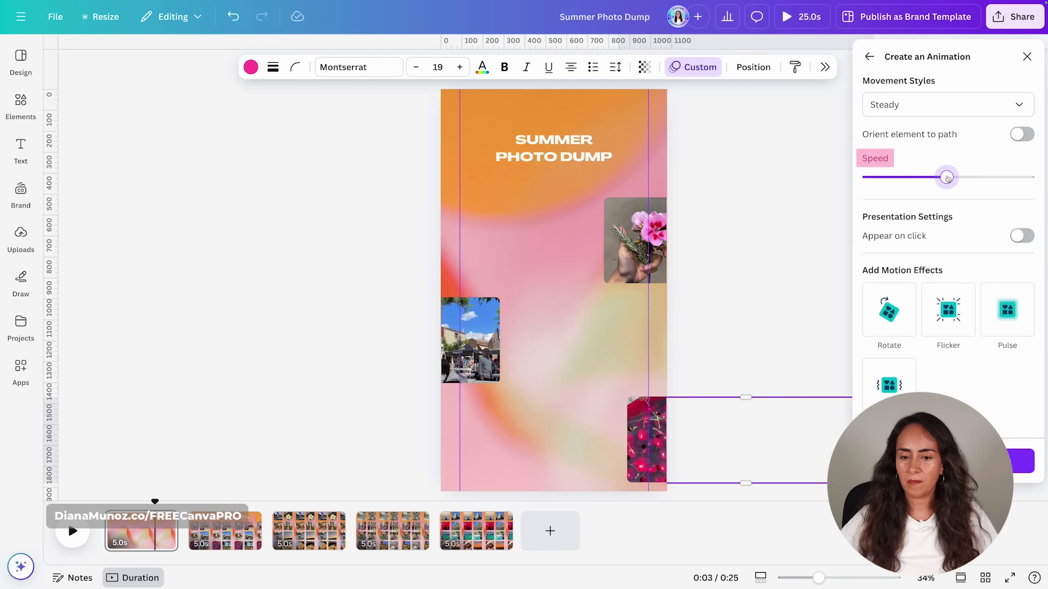
{"action": "mouse_move", "coordinate": [947, 178]}
{"action": "left_mouse_down"}
{"action": "mouse_move", "coordinate": [926, 182]}
{"action": "mouse_move", "coordinate": [937, 180]}
{"action": "left_mouse_up"}
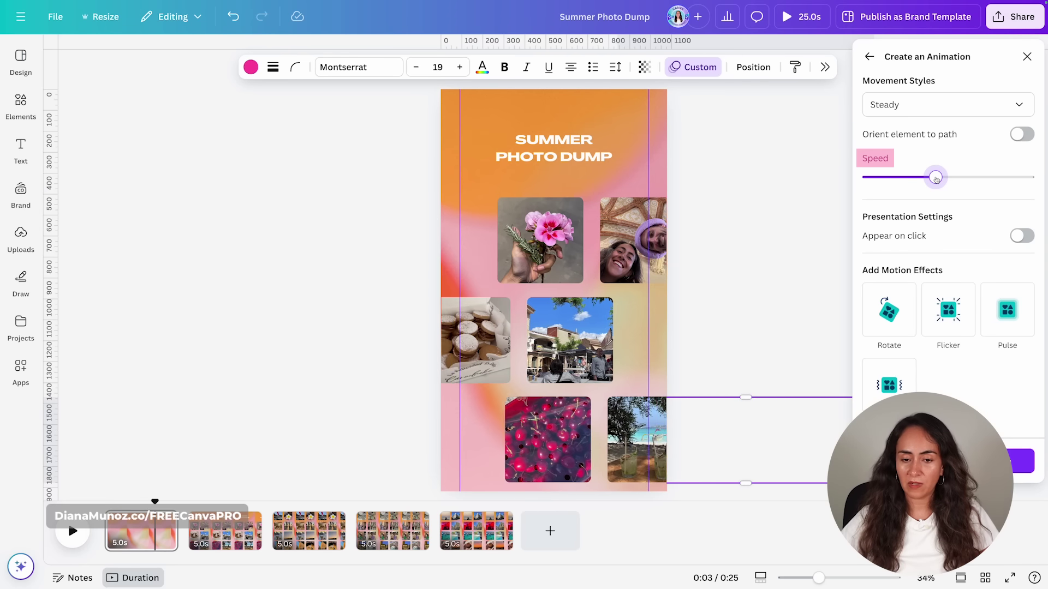
{"action": "left_click", "coordinate": [985, 464]}
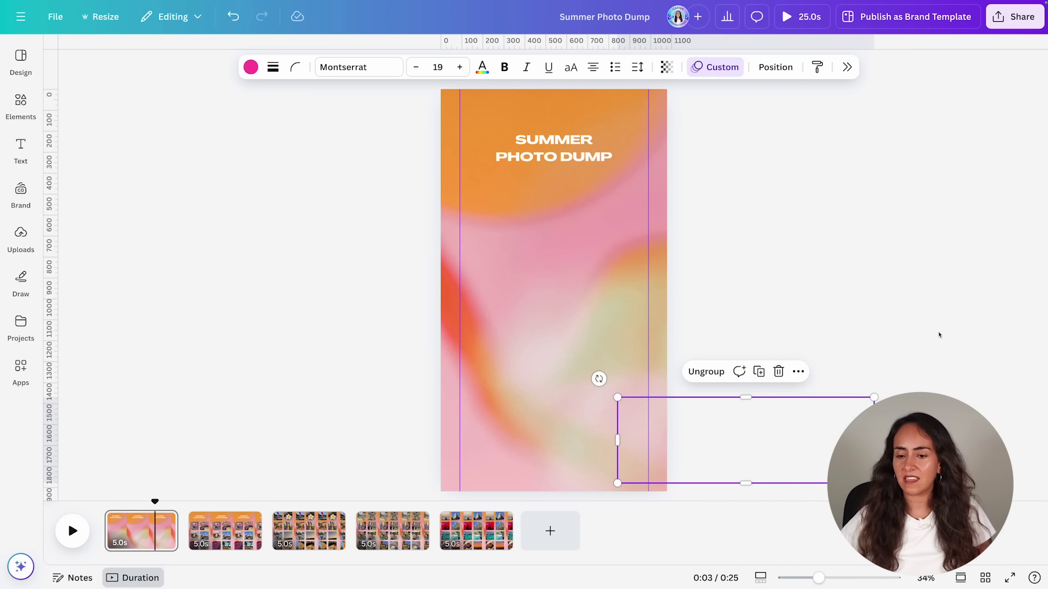
Scrub through the first page's timeline to examine how all three photo rows slide in.
{"action": "left_click", "coordinate": [98, 535]}
{"action": "left_click_drag", "start_coordinate": [107, 536], "coordinate": [155, 538]}
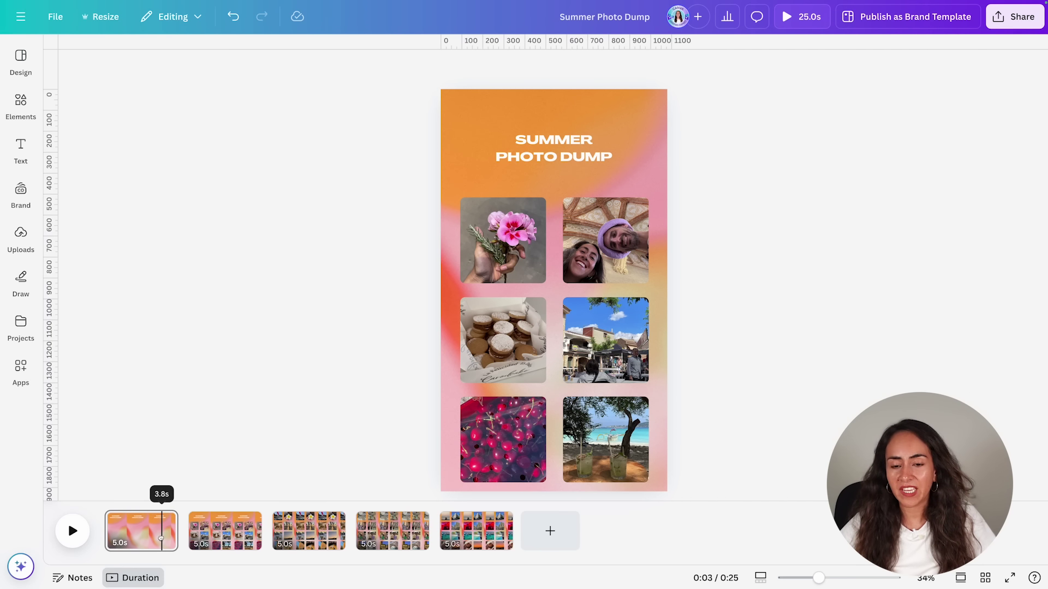
{"action": "left_click_drag", "start_coordinate": [160, 539], "coordinate": [137, 543]}
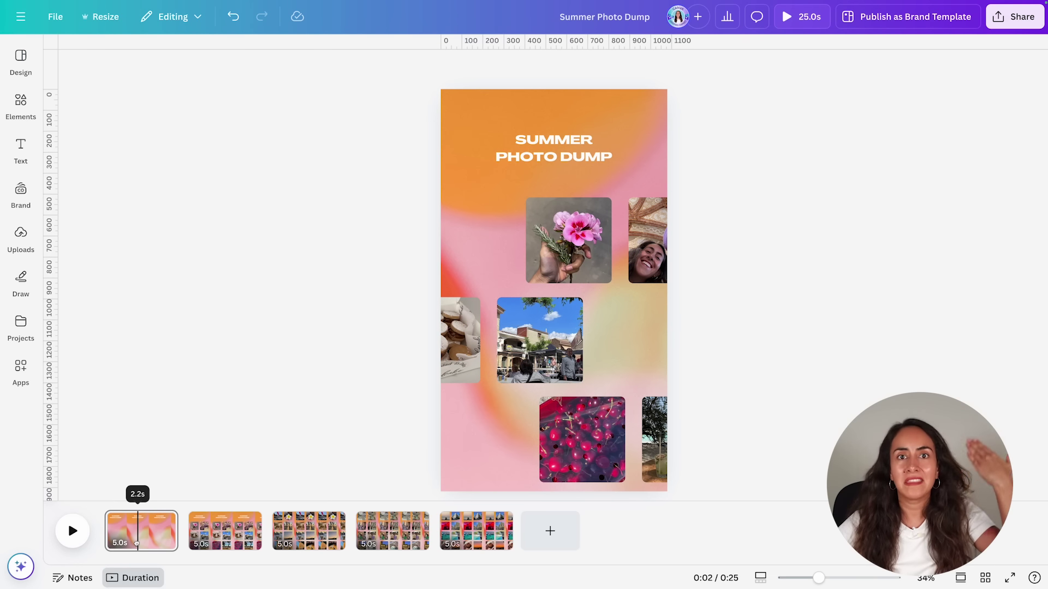
{"action": "left_click_drag", "start_coordinate": [137, 543], "coordinate": [171, 539]}
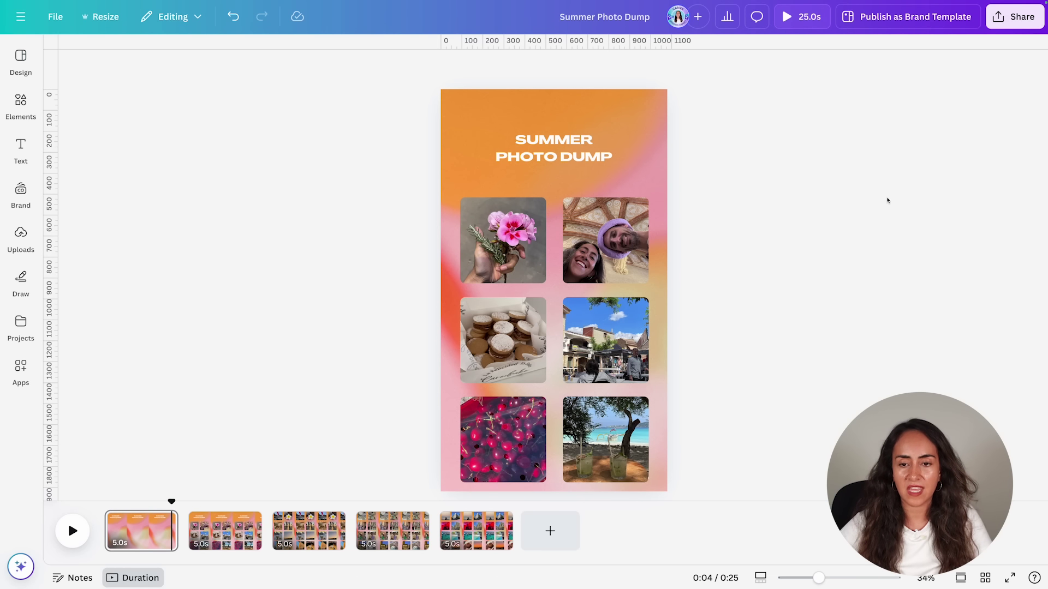
Select all three photo groups, show their element timing, and move the playhead to 0.0s.
{"action": "left_click_drag", "start_coordinate": [893, 193], "coordinate": [321, 460]}
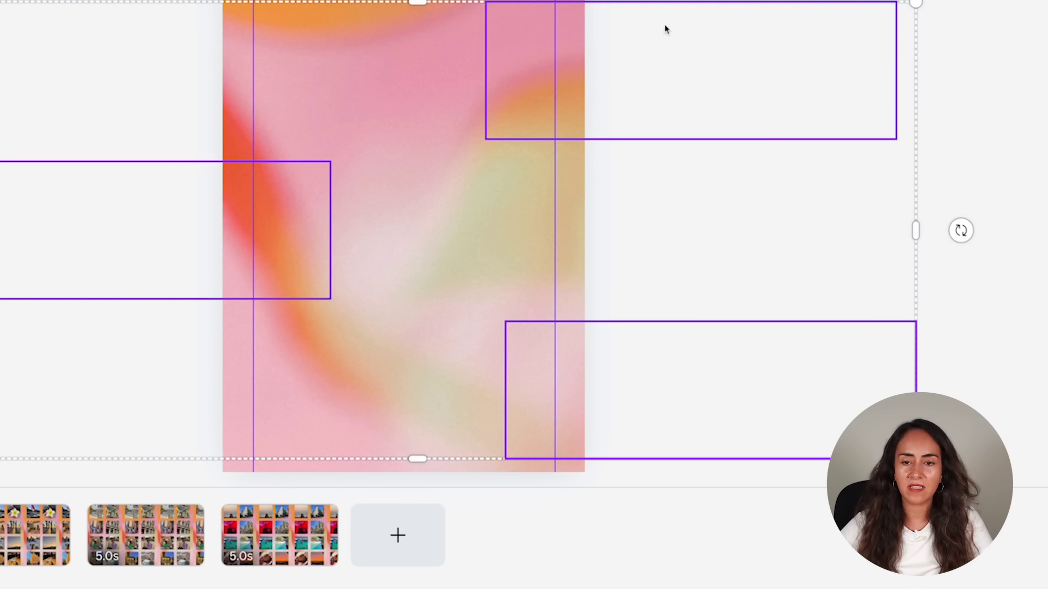
{"action": "right_click", "coordinate": [571, 29]}
{"action": "left_click", "coordinate": [676, 450]}
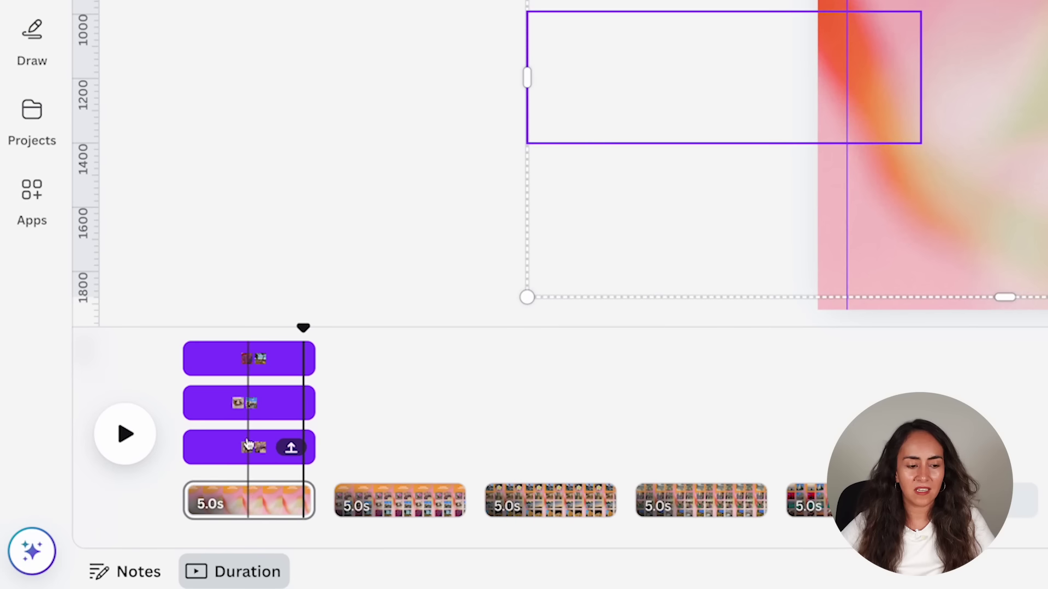
{"action": "left_click_drag", "start_coordinate": [287, 333], "coordinate": [172, 342]}
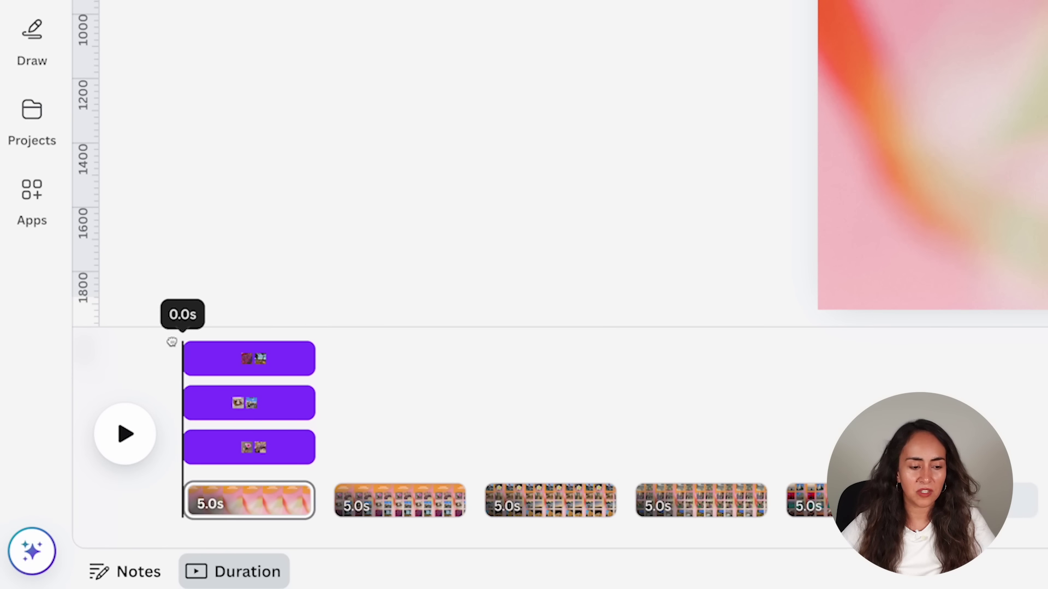
Trim the start of the middle photo row's timing so it appears about one fifth of the way into the first page.
{"action": "left_click", "coordinate": [231, 458]}
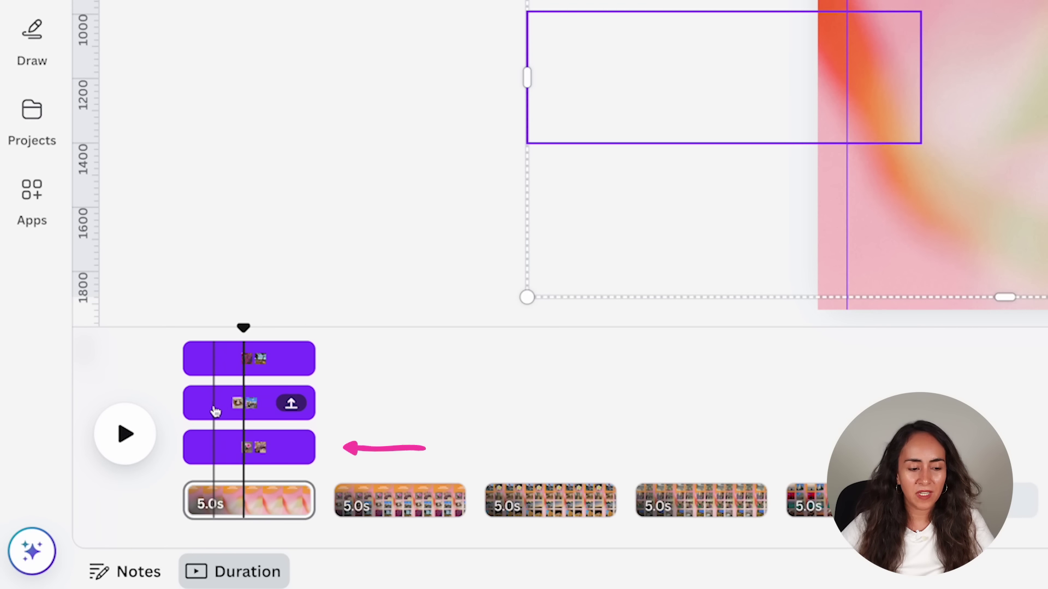
{"action": "left_click_drag", "start_coordinate": [240, 330], "coordinate": [210, 331]}
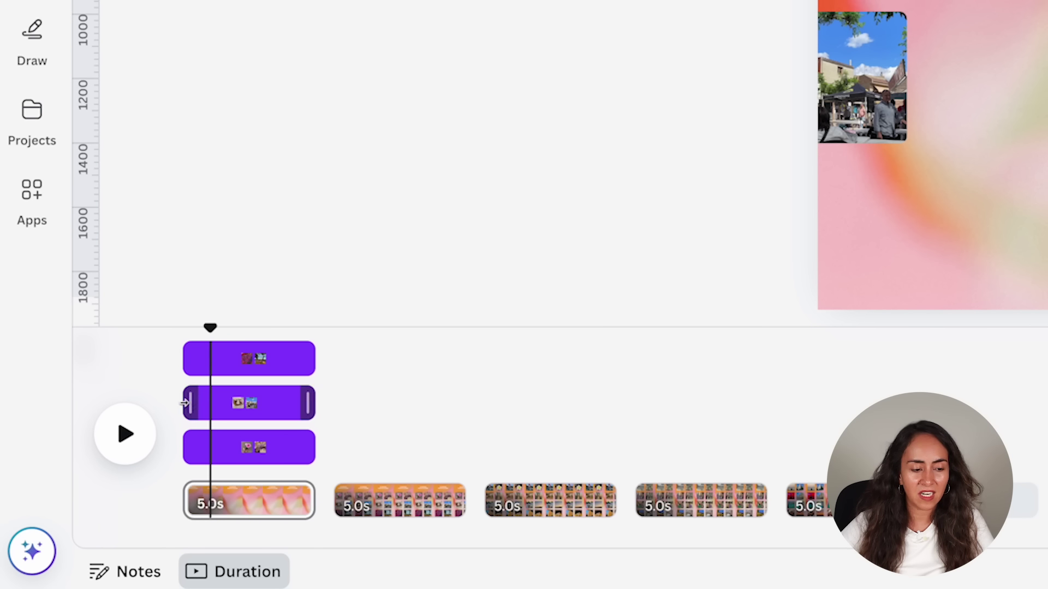
{"action": "left_click_drag", "start_coordinate": [185, 403], "coordinate": [211, 403]}
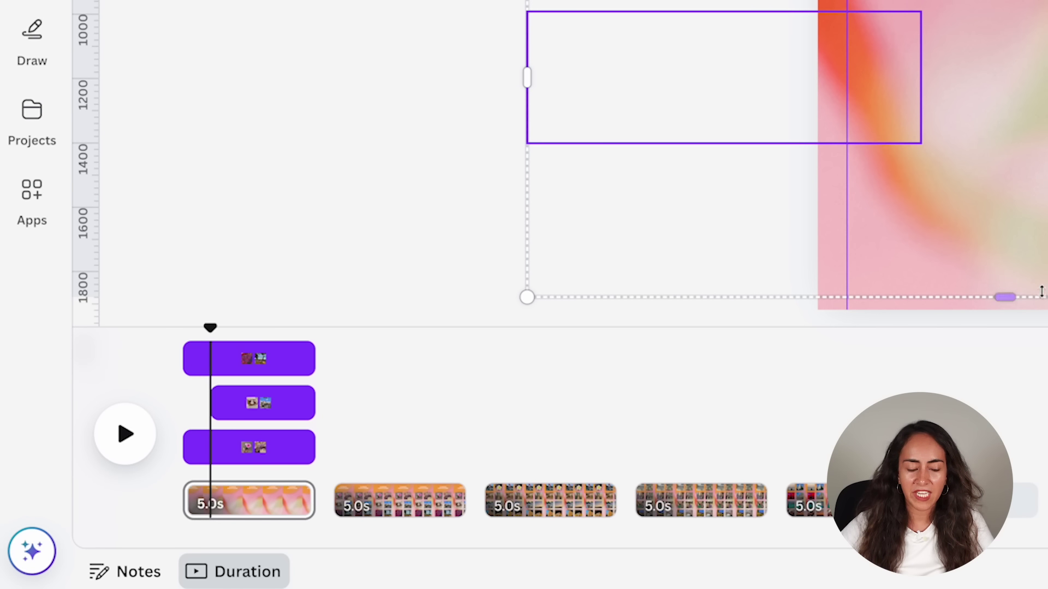
Trim the start of the bottom photo row's timing to about two fifths of the way into the first page and check the staggered entry.
{"action": "left_click_drag", "start_coordinate": [210, 327], "coordinate": [235, 326]}
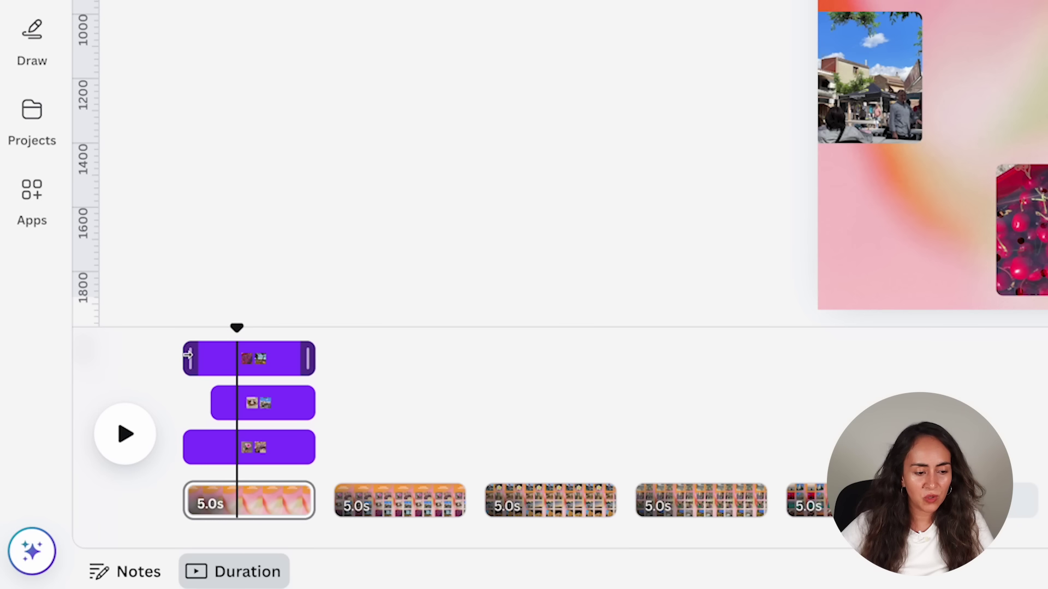
{"action": "left_click_drag", "start_coordinate": [192, 355], "coordinate": [240, 351]}
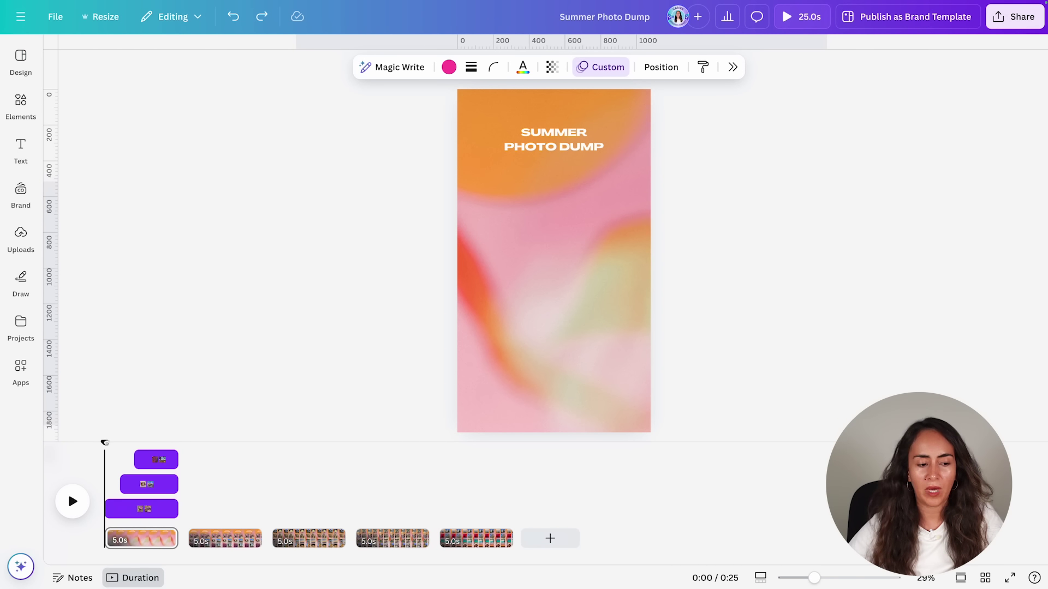
{"action": "left_click_drag", "start_coordinate": [105, 443], "coordinate": [146, 443]}
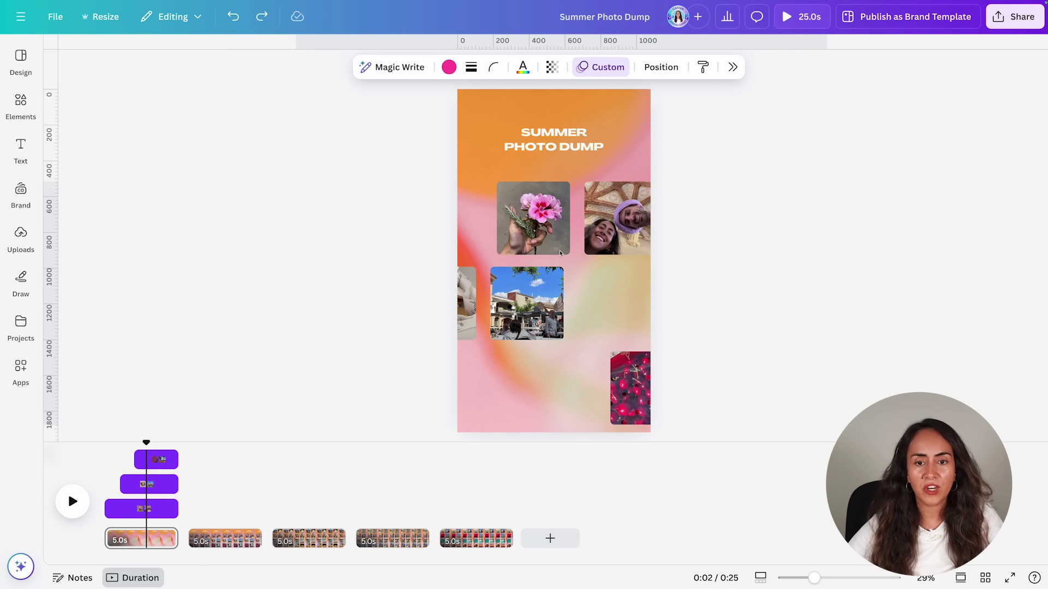
Raise the top photo row's custom animation speed to about four fifths and check its movement on the timeline.
{"action": "key", "text": "Delete"}
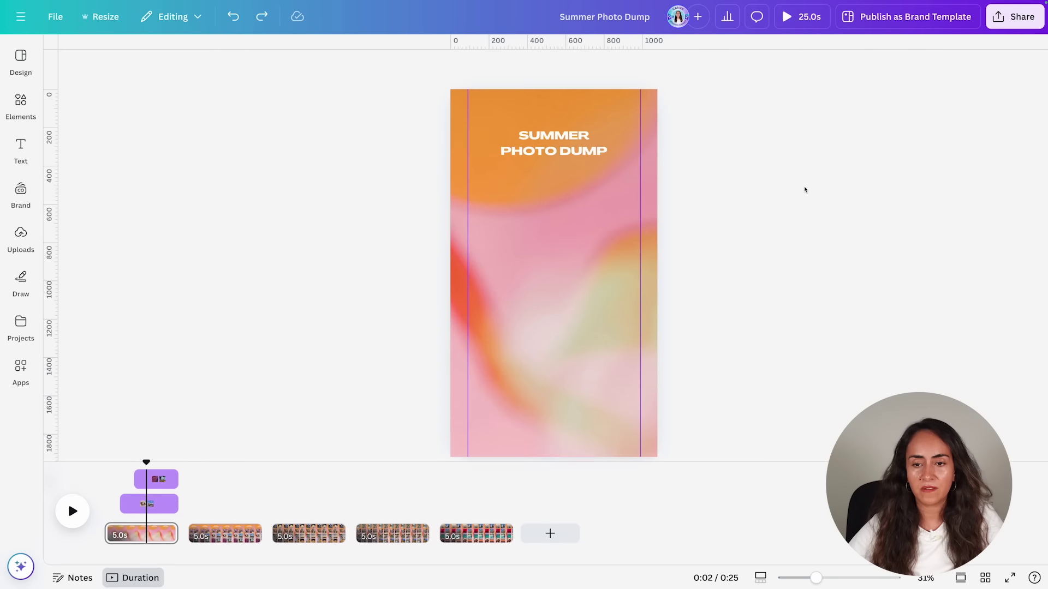
{"action": "key", "text": "ctrl+z"}
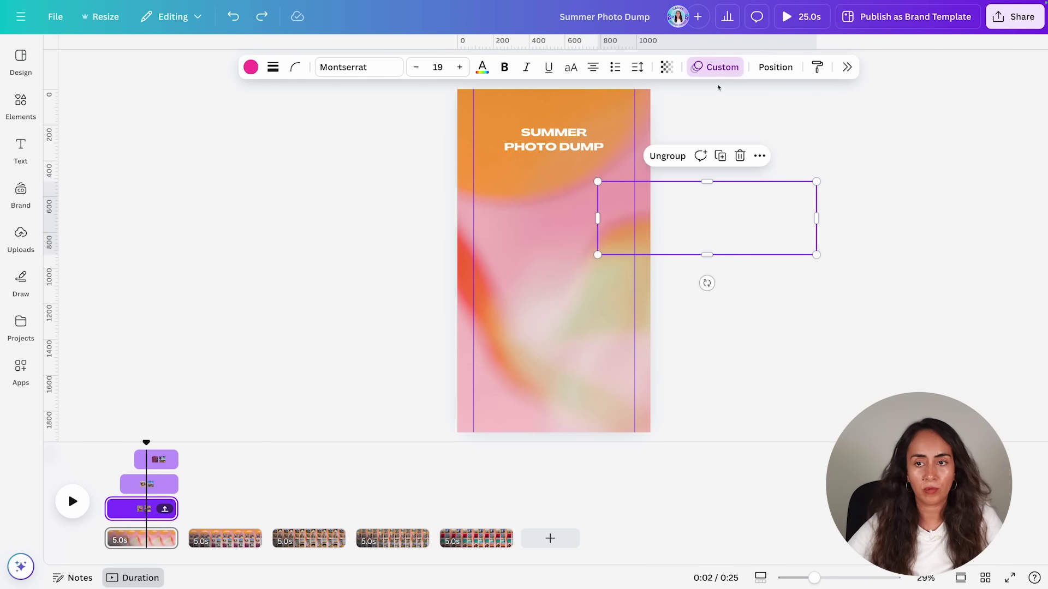
{"action": "left_click", "coordinate": [721, 69]}
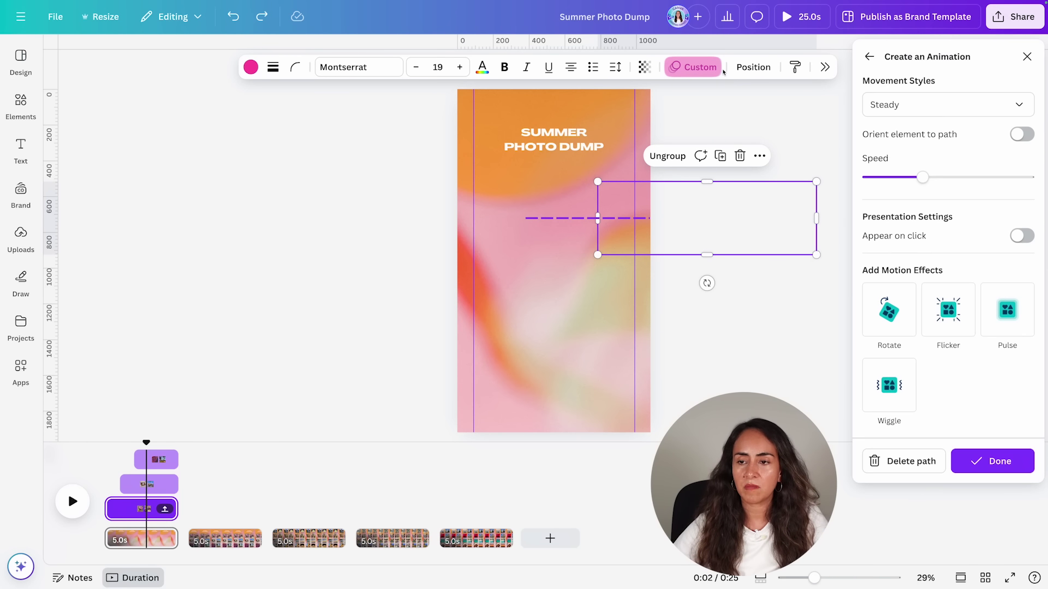
{"action": "left_click_drag", "start_coordinate": [923, 178], "coordinate": [982, 177]}
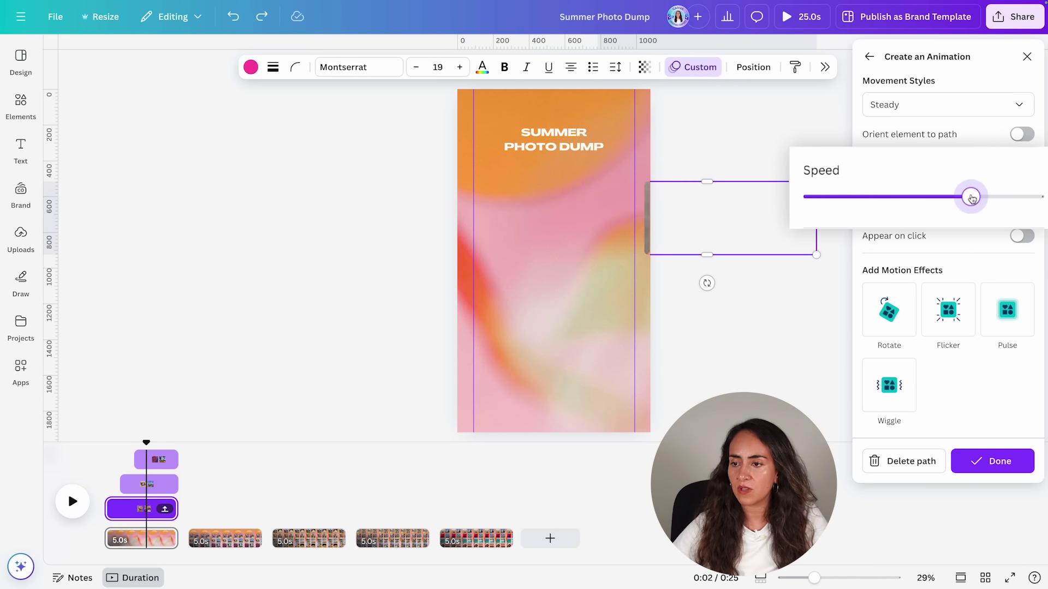
{"action": "left_click_drag", "start_coordinate": [293, 442], "coordinate": [106, 441]}
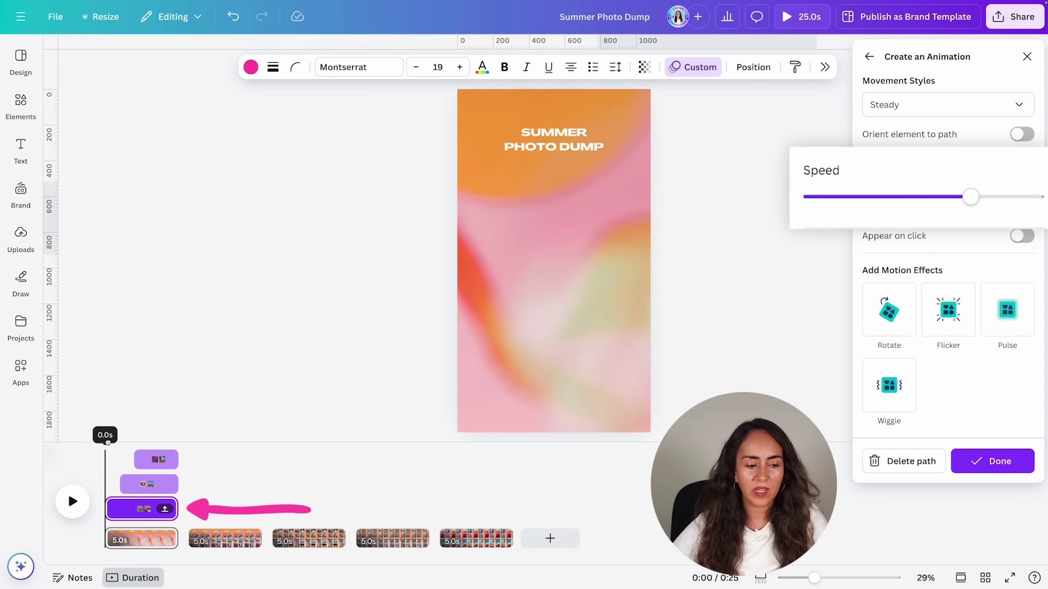
{"action": "left_click_drag", "start_coordinate": [971, 197], "coordinate": [996, 197]}
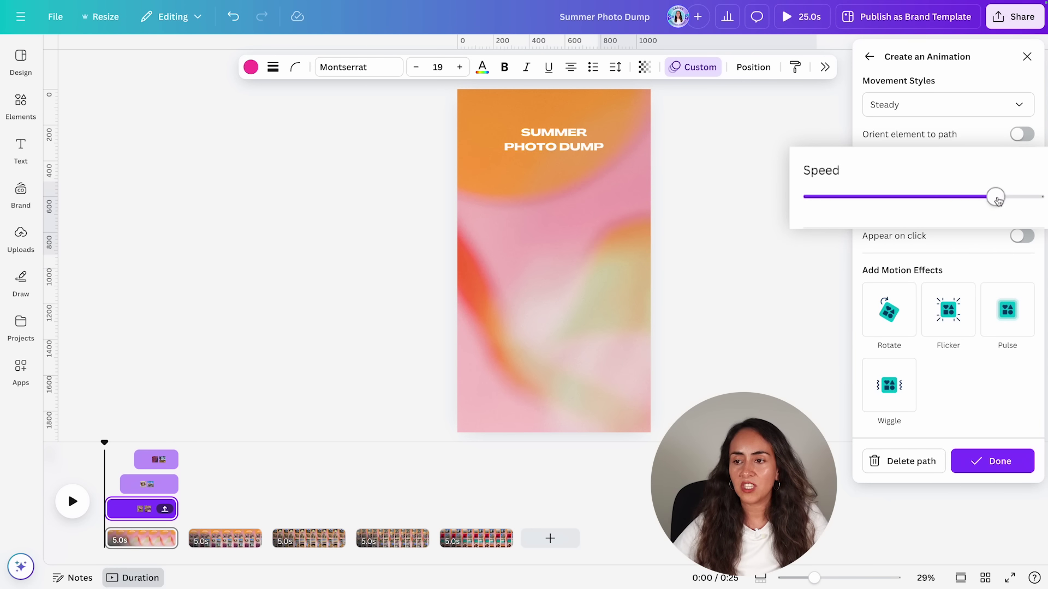
{"action": "left_click_drag", "start_coordinate": [105, 442], "coordinate": [143, 453]}
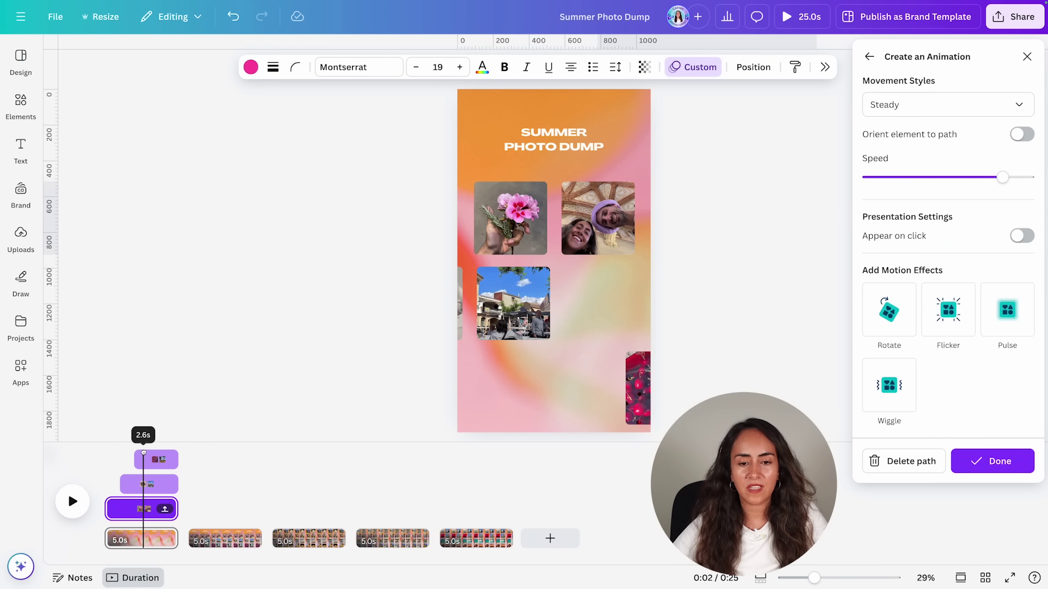
Raise the custom animation speed of the middle and bottom photo rows to a little over three quarters.
{"action": "left_click", "coordinate": [140, 482]}
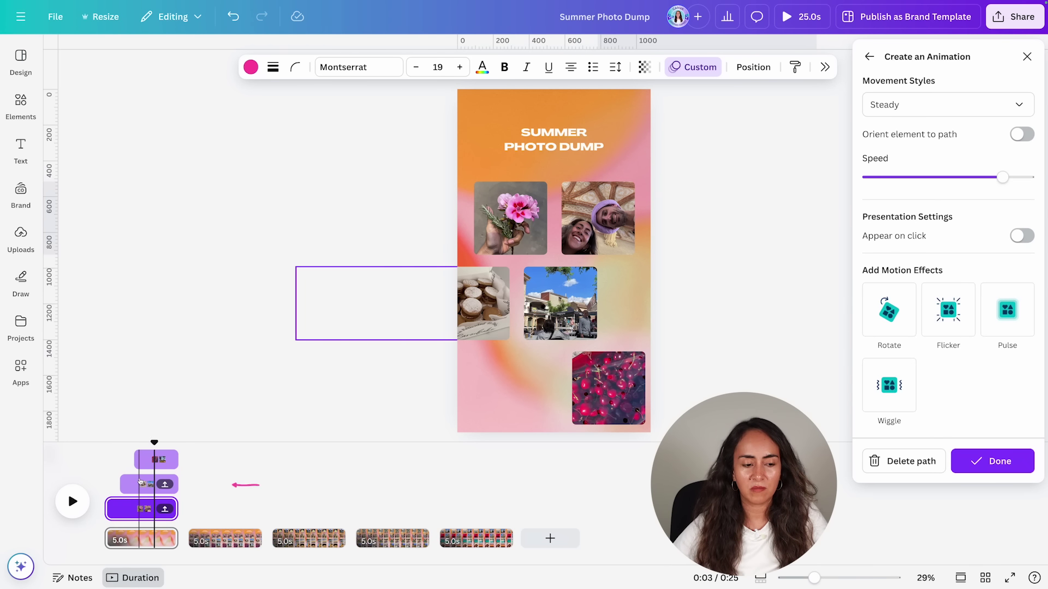
{"action": "left_click_drag", "start_coordinate": [934, 177], "coordinate": [998, 178]}
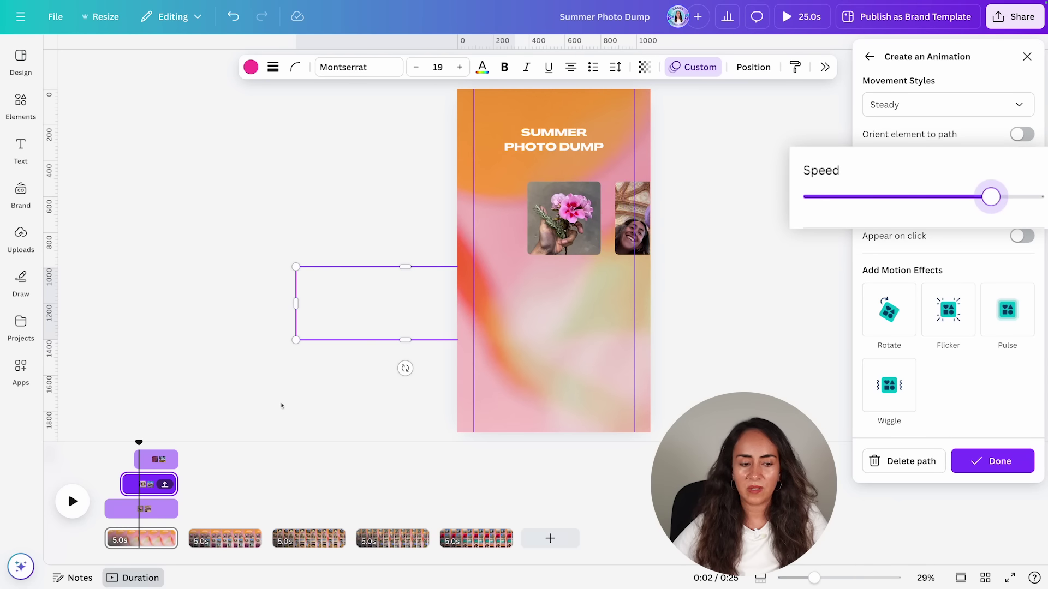
{"action": "left_click_drag", "start_coordinate": [133, 453], "coordinate": [162, 454]}
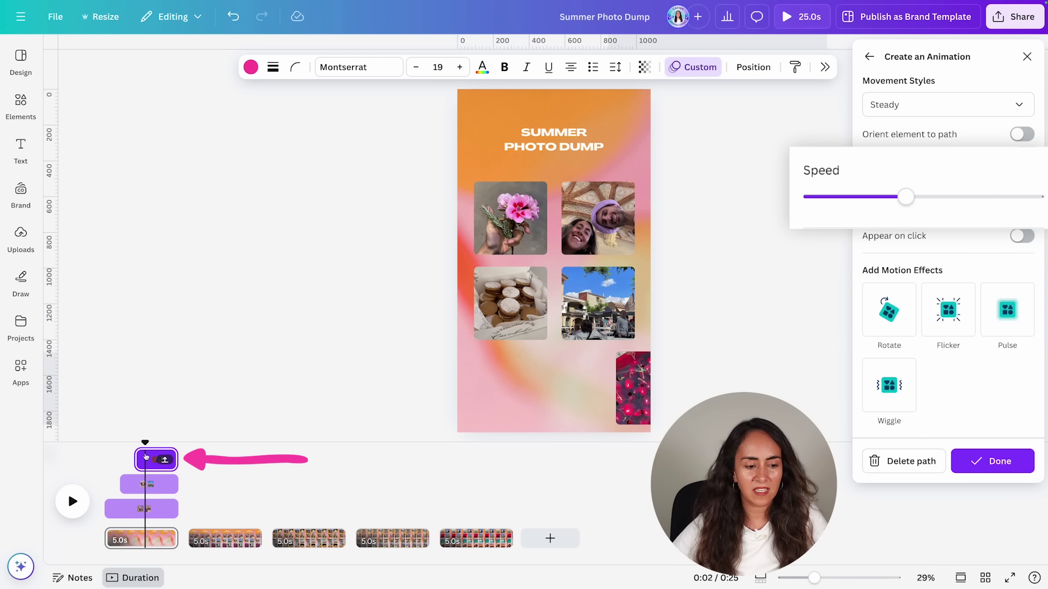
{"action": "left_click", "coordinate": [988, 197]}
{"action": "mouse_move", "coordinate": [146, 442]}
{"action": "left_mouse_down"}
{"action": "mouse_move", "coordinate": [103, 442]}
{"action": "mouse_move", "coordinate": [140, 442]}
{"action": "left_mouse_up"}
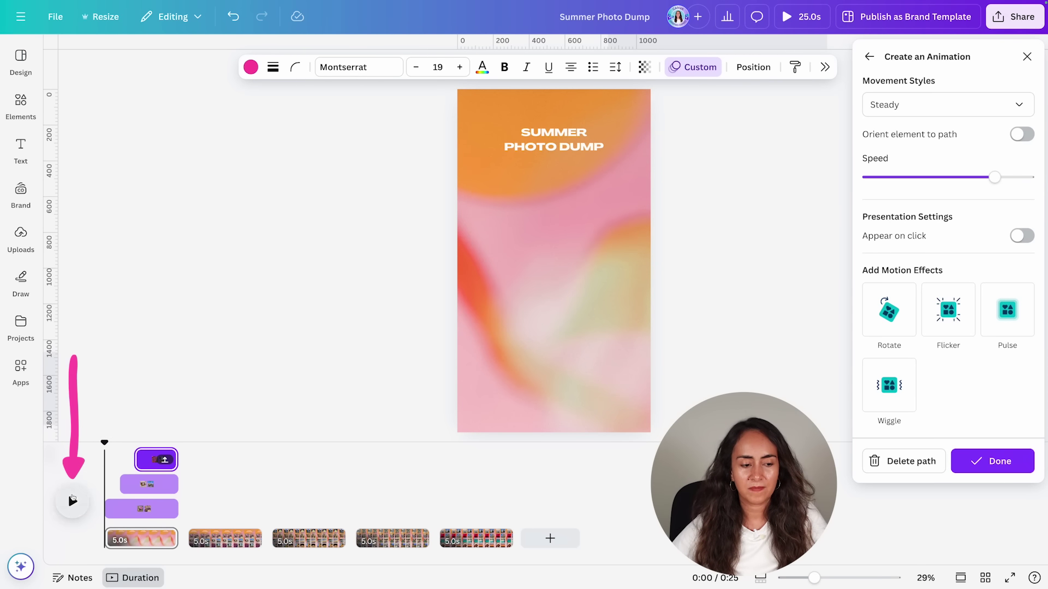
Play the first page repeatedly to examine the rows' slide-in timing and when the bottom row settles.
{"action": "left_click", "coordinate": [72, 500]}
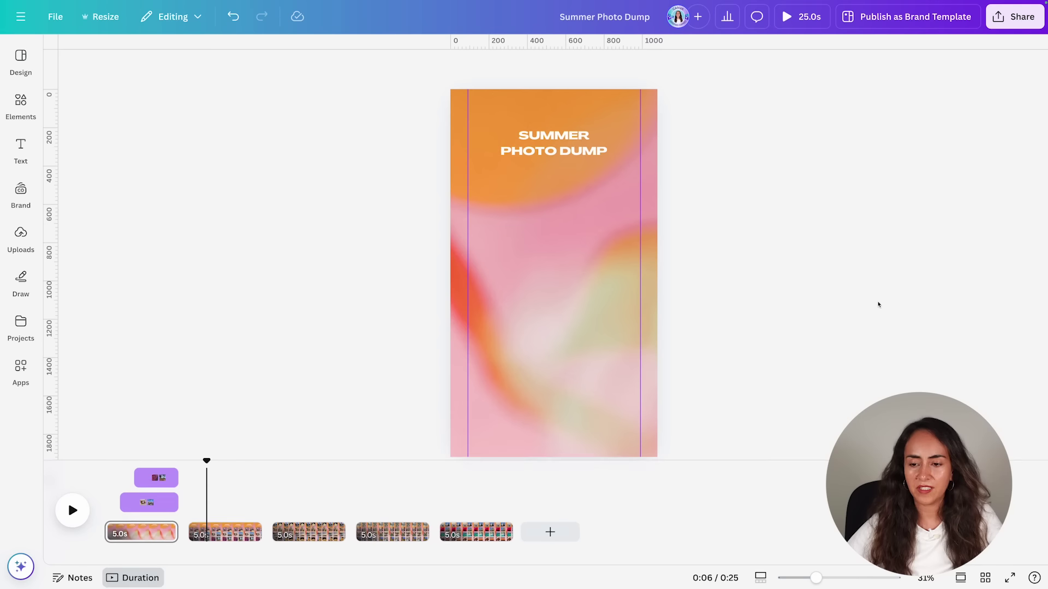
{"action": "left_click", "coordinate": [72, 510]}
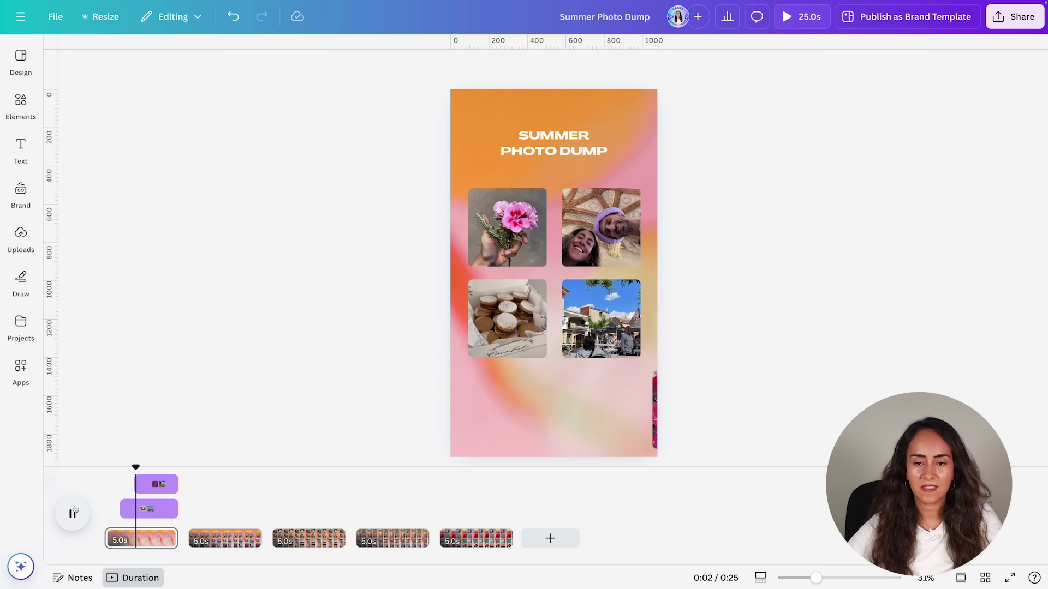
{"action": "left_click", "coordinate": [73, 512]}
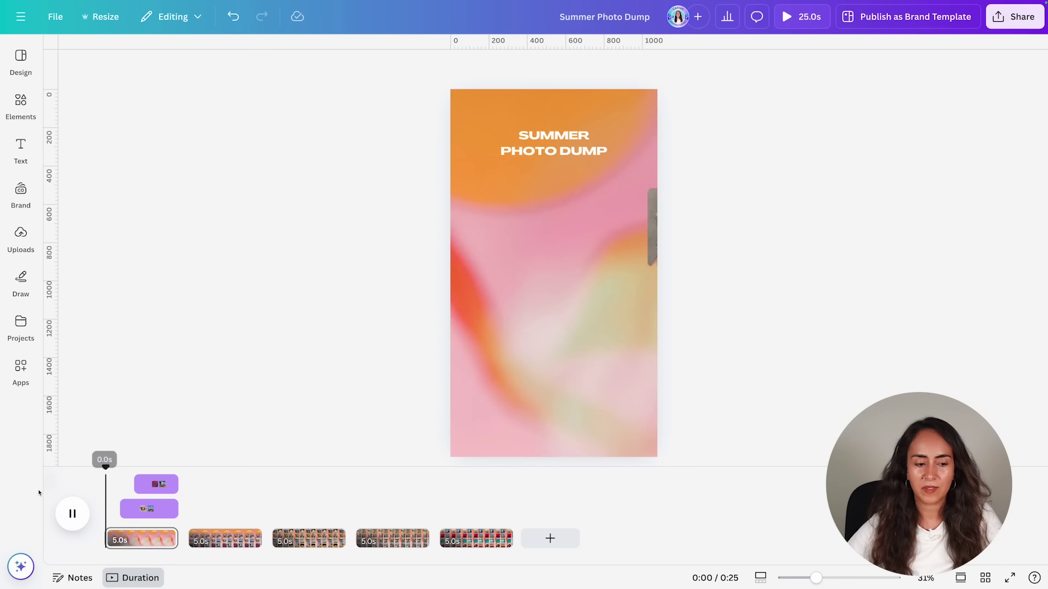
{"action": "left_click", "coordinate": [64, 511]}
{"action": "mouse_move", "coordinate": [161, 468]}
{"action": "left_mouse_down"}
{"action": "mouse_move", "coordinate": [175, 471]}
{"action": "mouse_move", "coordinate": [145, 468]}
{"action": "left_mouse_up"}
{"action": "key", "text": "space"}
{"action": "key", "text": "space"}
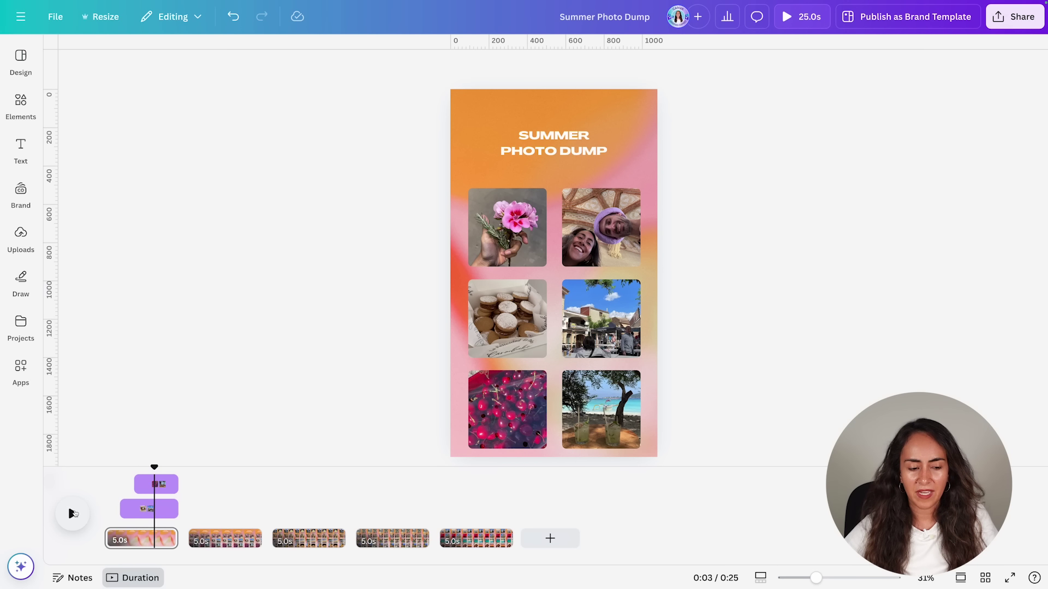
{"action": "left_click", "coordinate": [68, 516]}
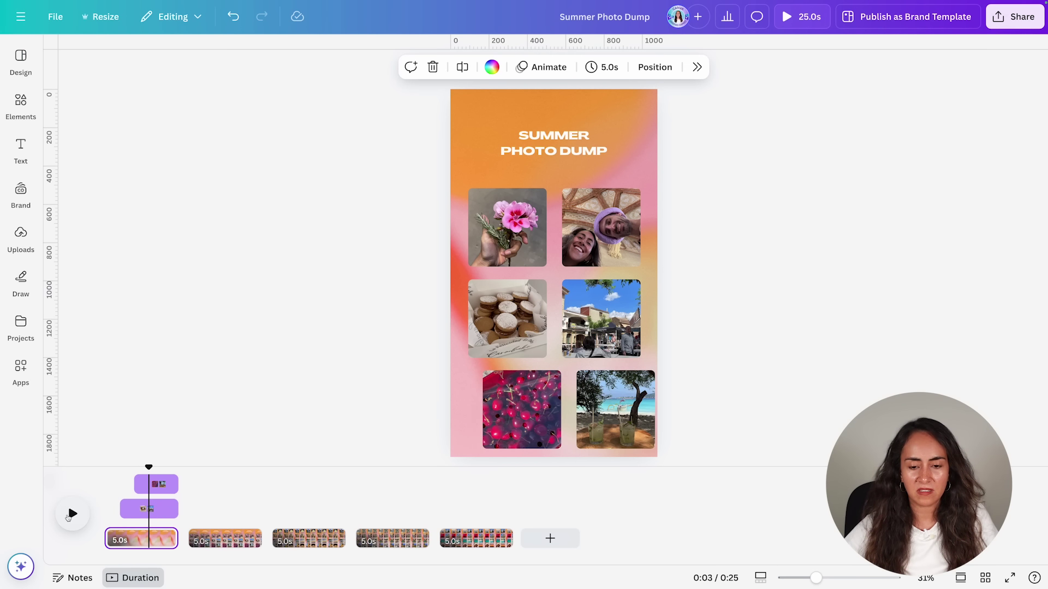
{"action": "left_click", "coordinate": [69, 516]}
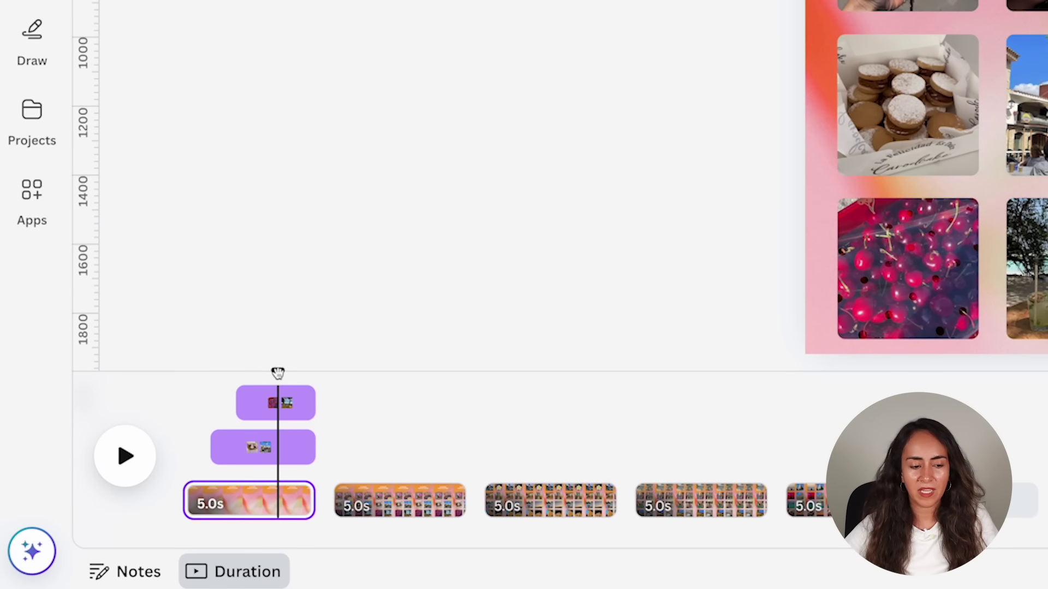
Split the first page at 3.3s, just after the bottom row settles, delete the leftover part, and replay the page from the start.
{"action": "left_click_drag", "start_coordinate": [278, 375], "coordinate": [250, 374]}
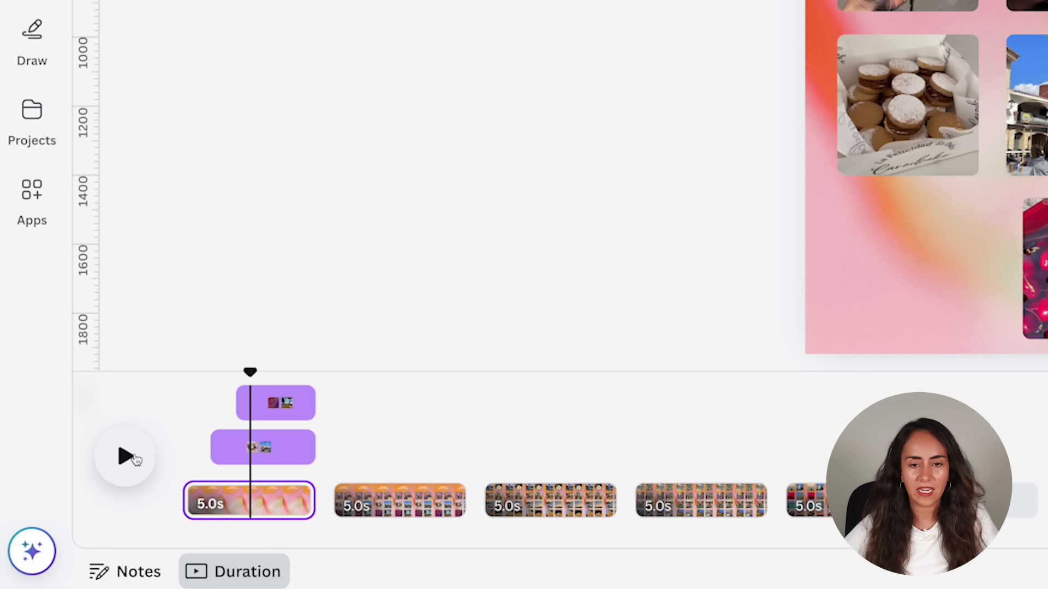
{"action": "left_click", "coordinate": [125, 456]}
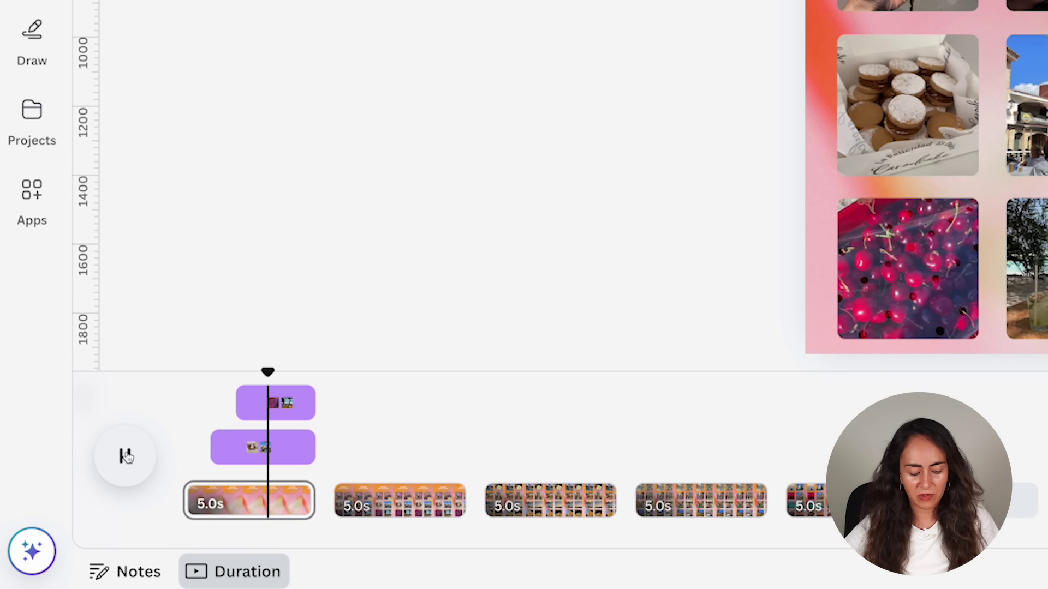
{"action": "left_click", "coordinate": [127, 456]}
{"action": "key", "text": "s"}
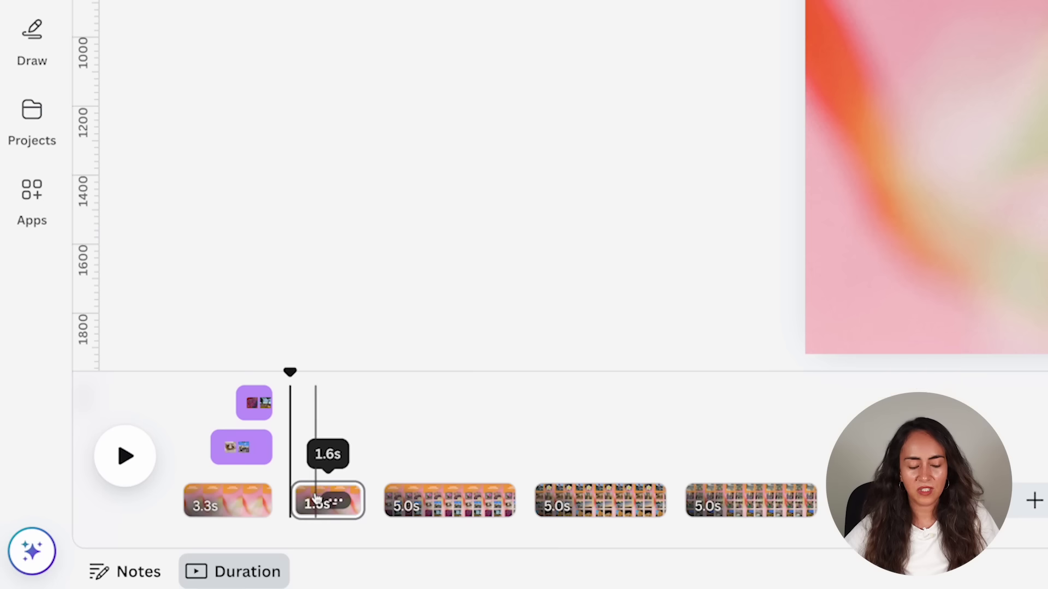
{"action": "left_click", "coordinate": [316, 497]}
{"action": "key", "text": "Delete"}
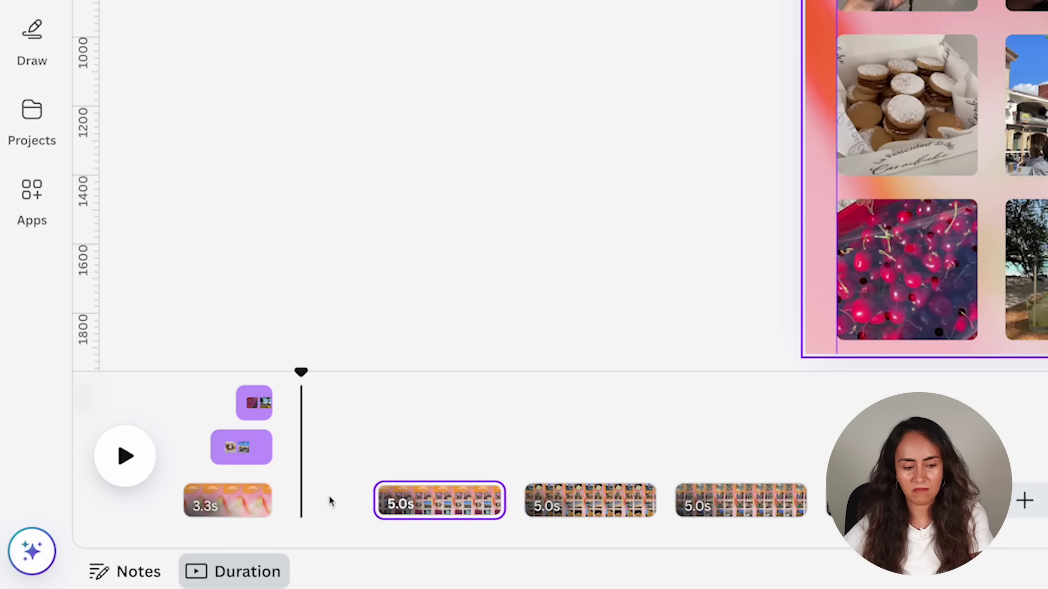
{"action": "left_click", "coordinate": [125, 457]}
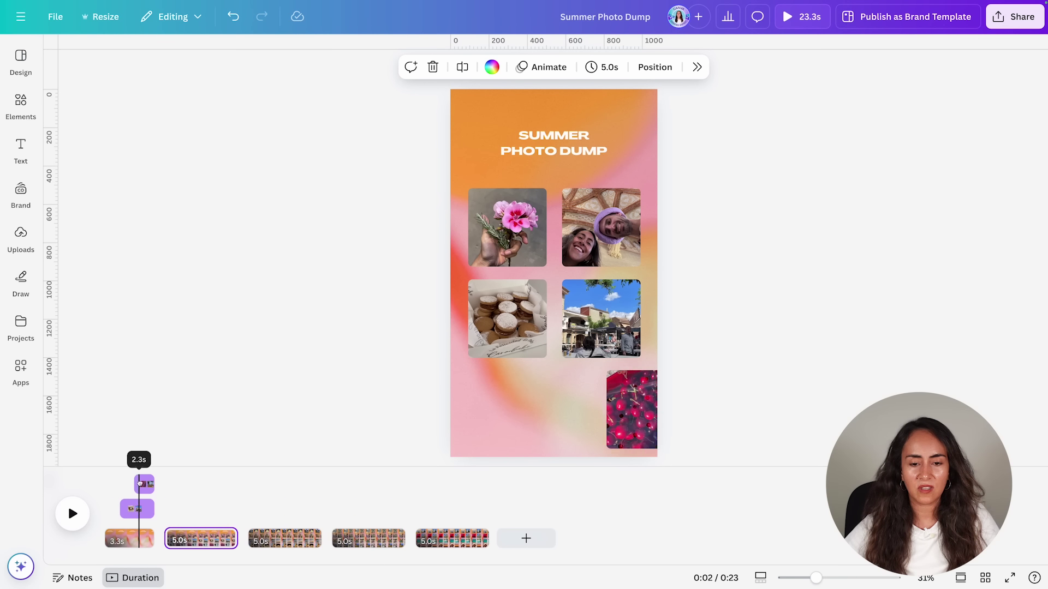
{"action": "left_click_drag", "start_coordinate": [140, 484], "coordinate": [104, 484]}
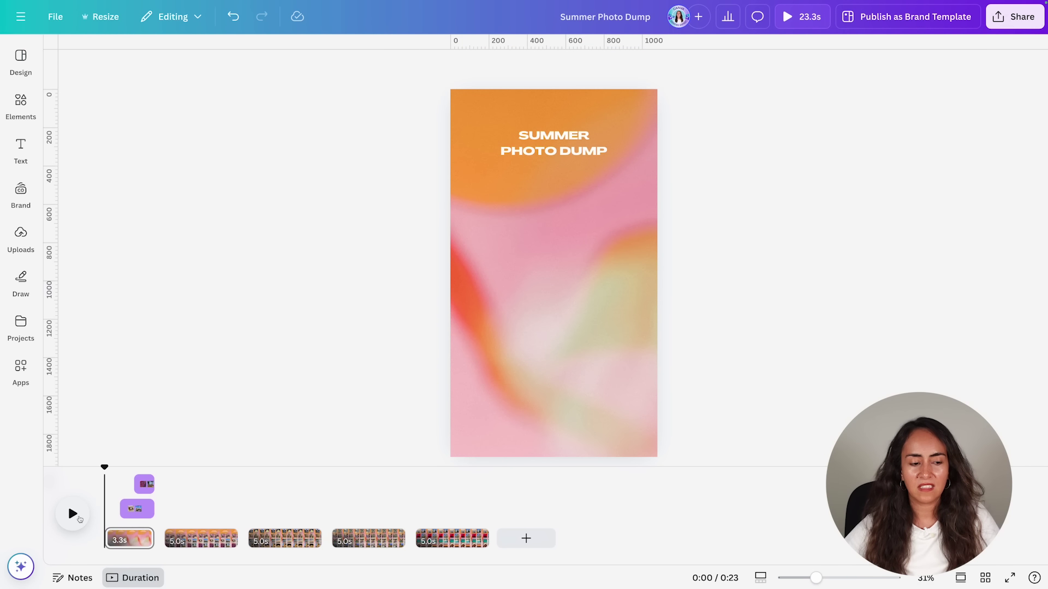
{"action": "left_click", "coordinate": [79, 519]}
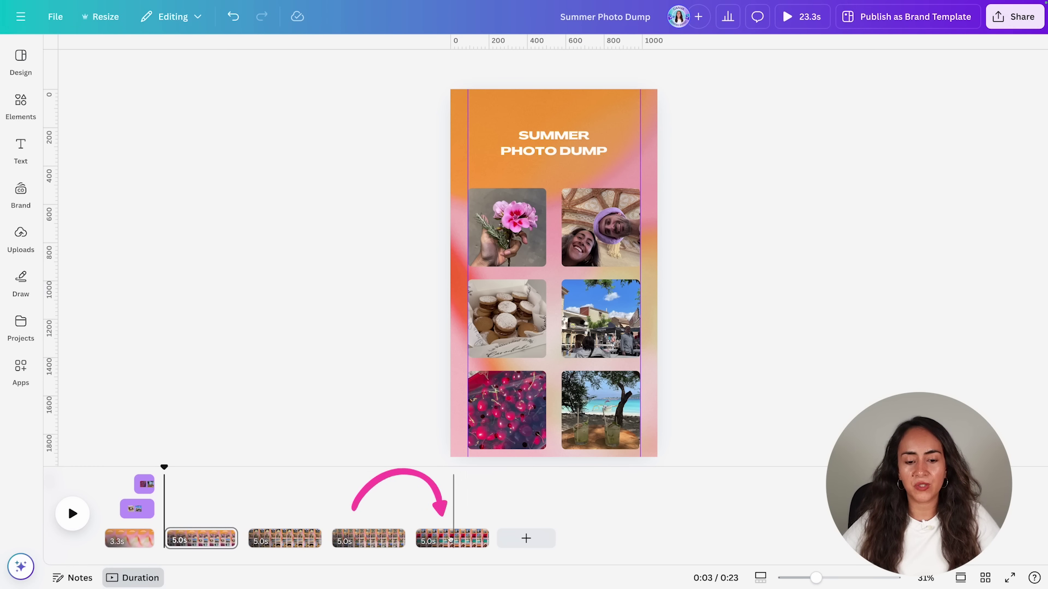
Group all eight photo frames together on each of the fifth, fourth and third pages.
{"action": "left_click", "coordinate": [449, 539]}
{"action": "key", "text": "ctrl+z"}
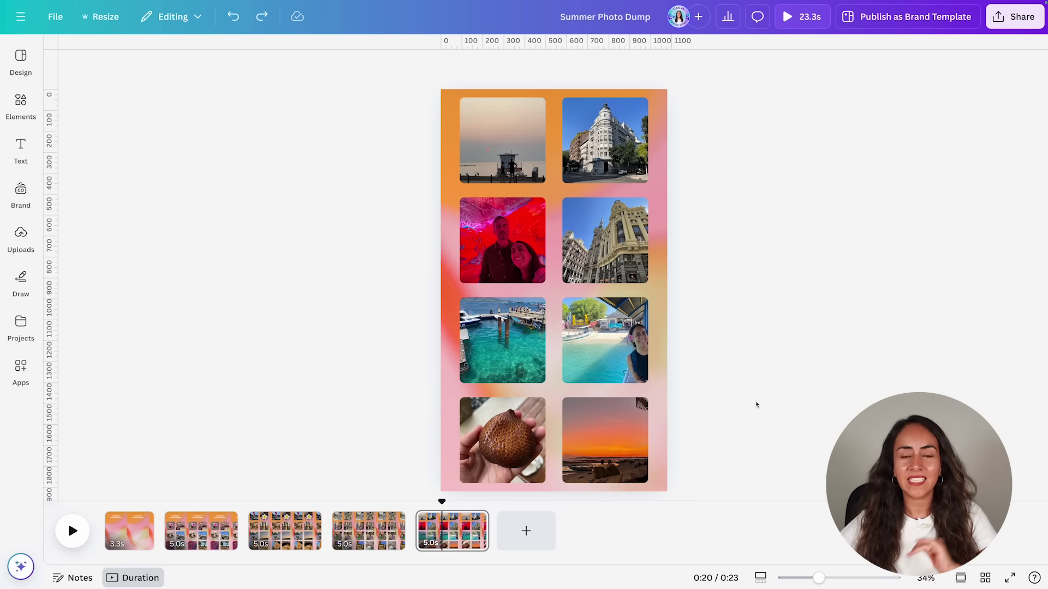
{"action": "left_click_drag", "start_coordinate": [719, 433], "coordinate": [464, 104]}
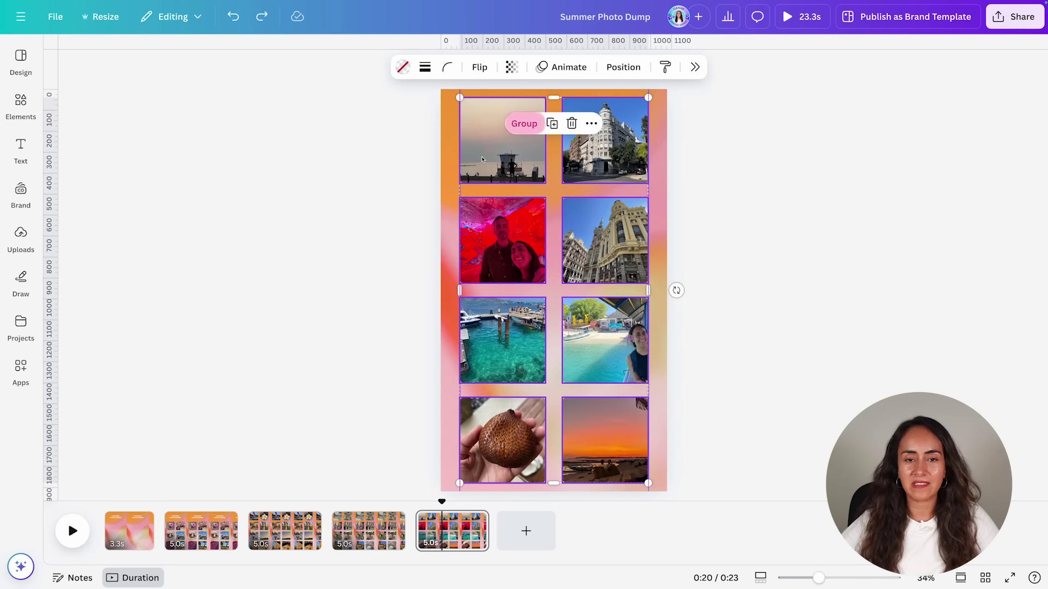
{"action": "left_click", "coordinate": [362, 532]}
{"action": "left_click_drag", "start_coordinate": [702, 490], "coordinate": [476, 111]}
{"action": "left_click", "coordinate": [524, 123]}
{"action": "left_click", "coordinate": [273, 532]}
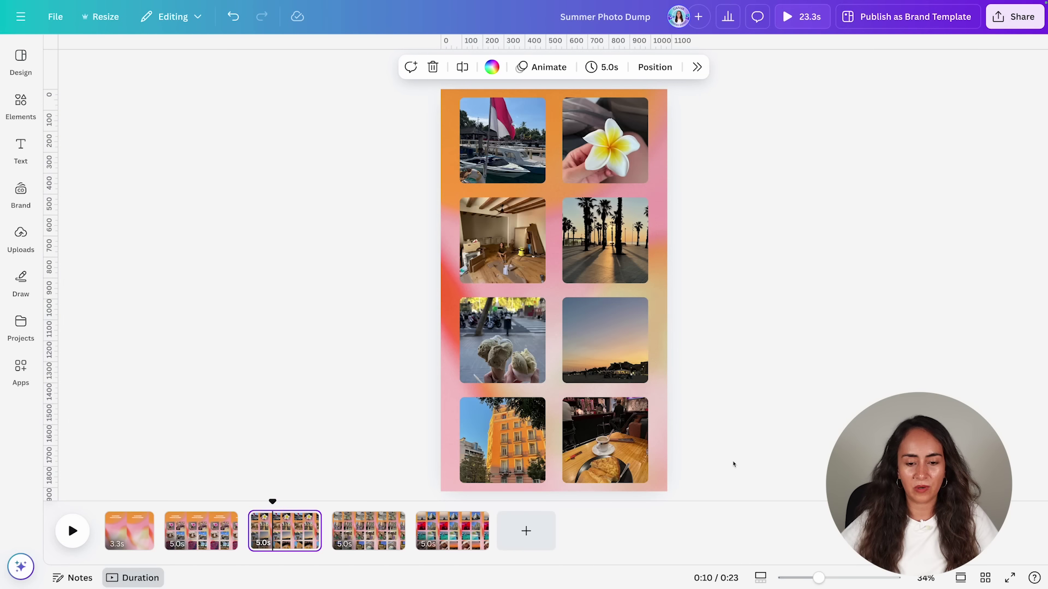
{"action": "left_click_drag", "start_coordinate": [734, 463], "coordinate": [494, 114]}
{"action": "left_click", "coordinate": [524, 123]}
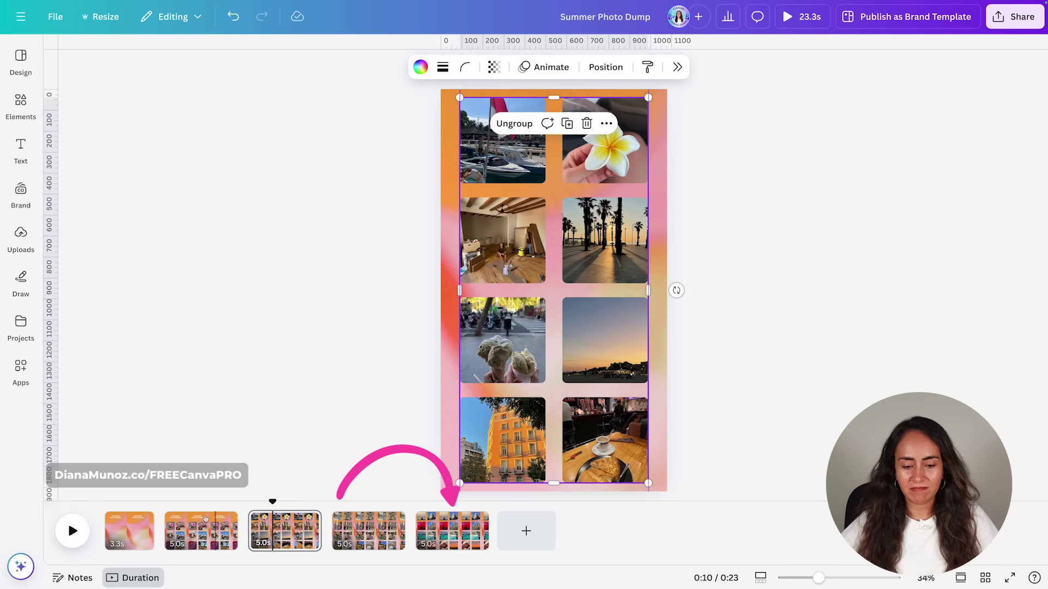
Copy the photo group from the fifth page and paste it onto the fourth page.
{"action": "left_click", "coordinate": [452, 532]}
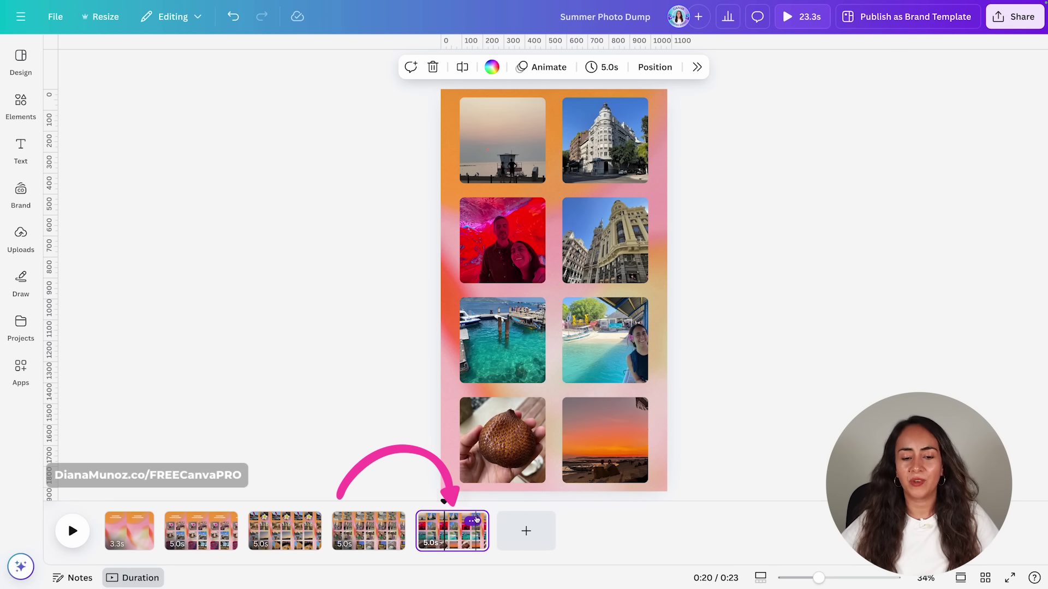
{"action": "left_click_drag", "start_coordinate": [786, 444], "coordinate": [454, 93]}
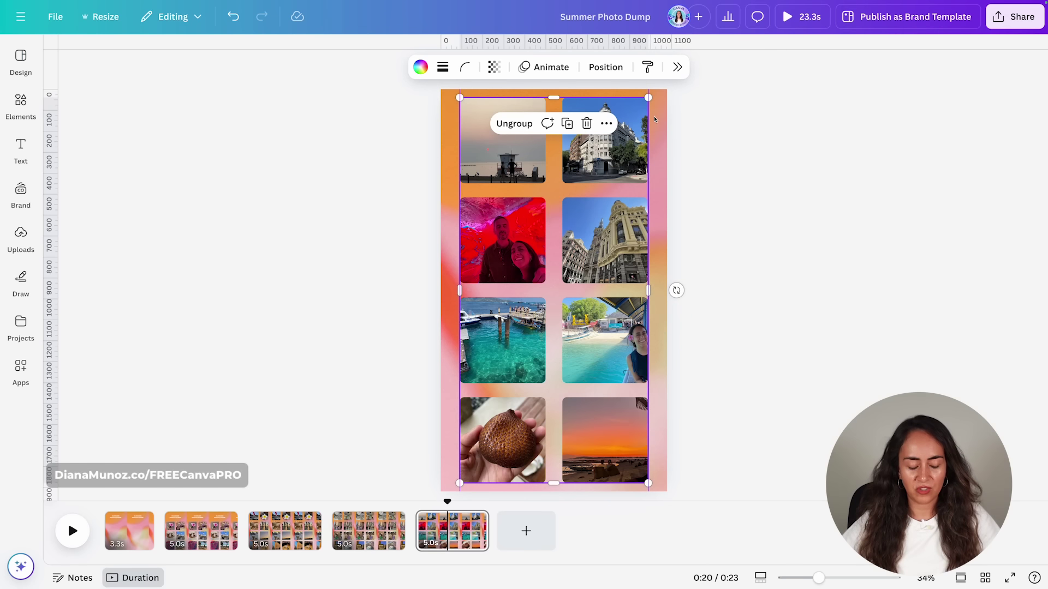
{"action": "key", "text": "ctrl+c"}
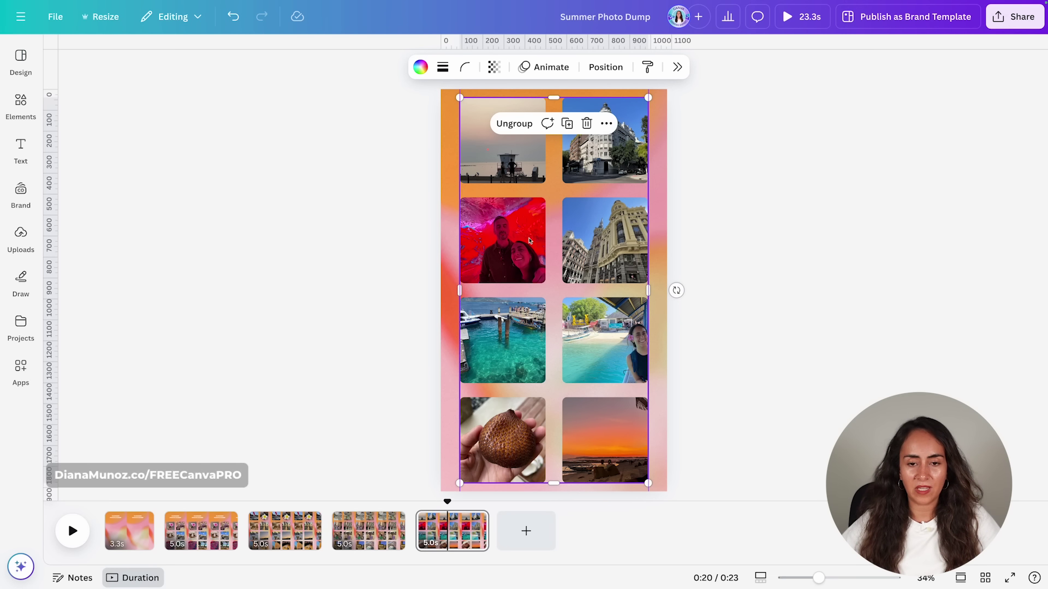
{"action": "left_click", "coordinate": [384, 523]}
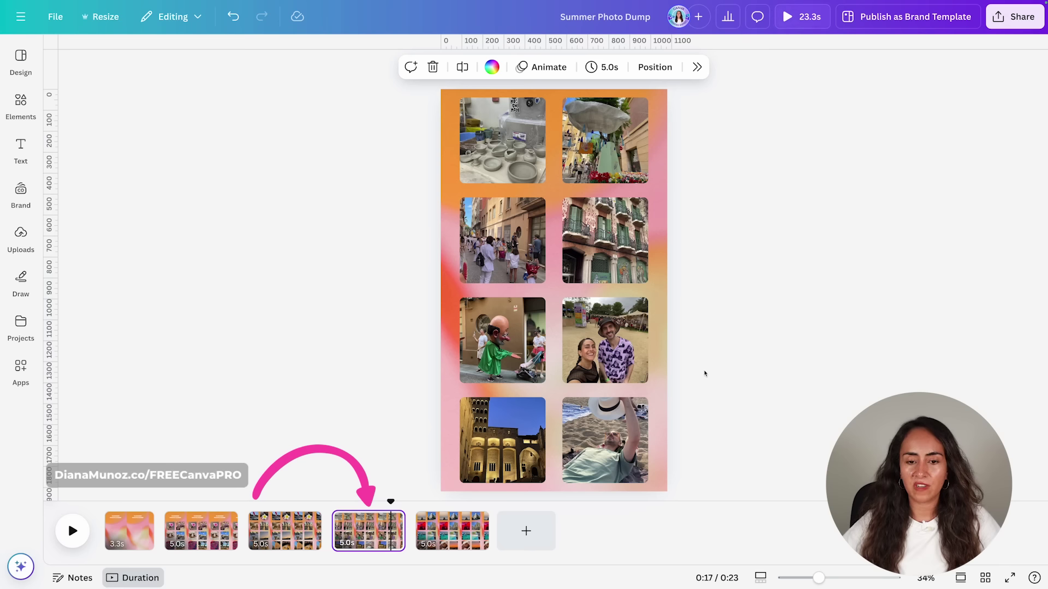
{"action": "key", "text": "ctrl+v"}
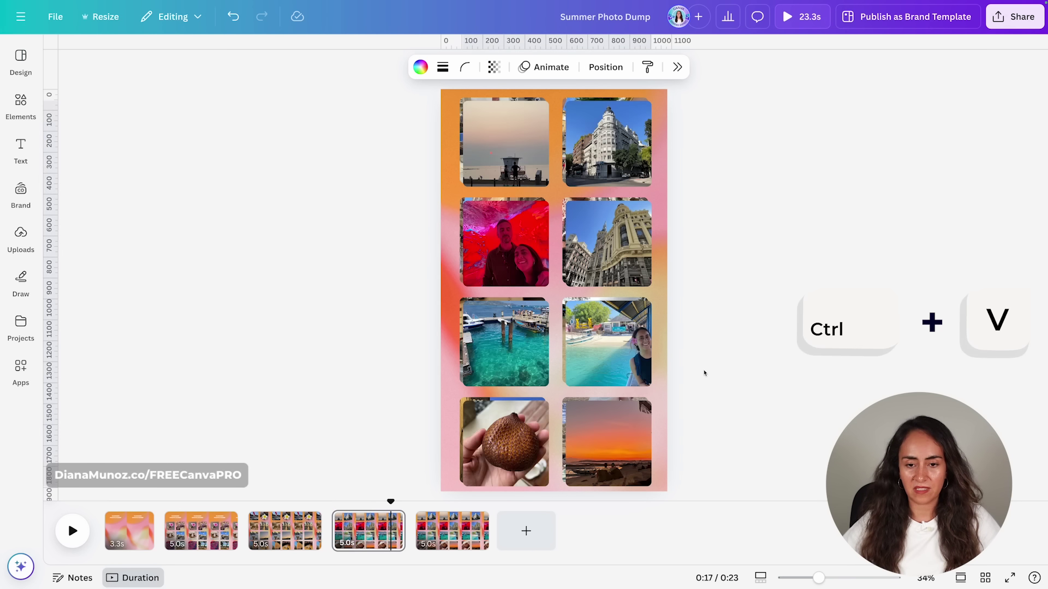
Place the pasted photo group directly beneath the fourth page's own grid, aligned to its columns and spaced like the other rows.
{"action": "left_click_drag", "start_coordinate": [618, 120], "coordinate": [601, 350]}
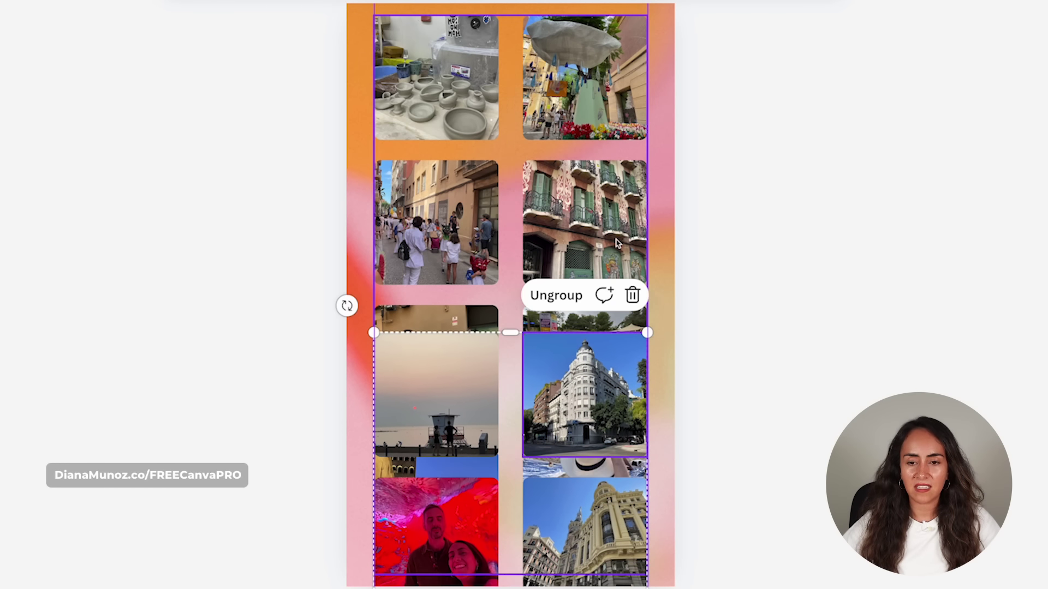
{"action": "left_click_drag", "start_coordinate": [618, 242], "coordinate": [615, 78]}
{"action": "left_click_drag", "start_coordinate": [601, 307], "coordinate": [601, 213]}
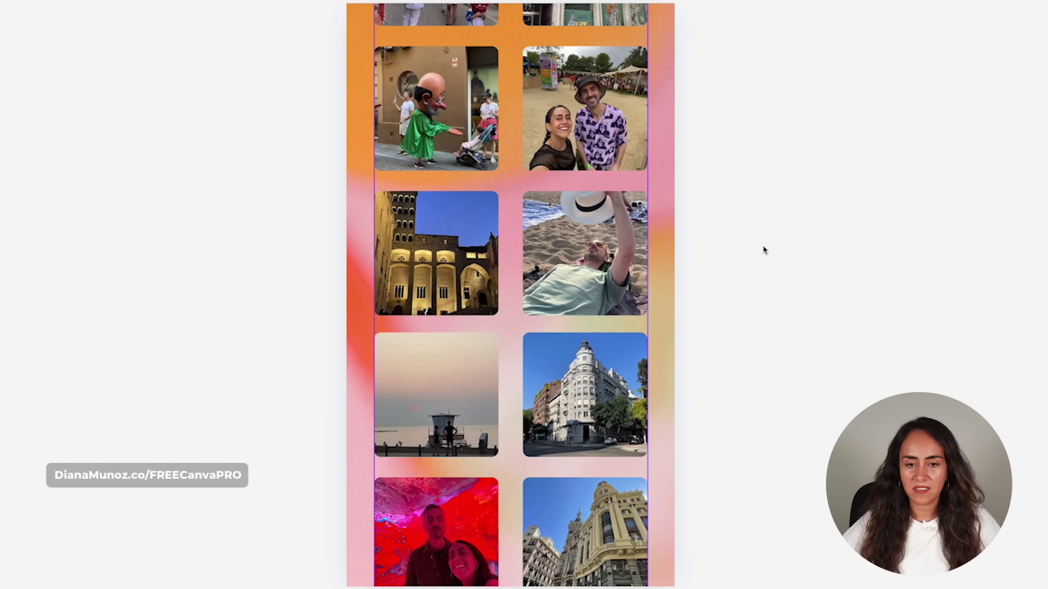
{"action": "left_click", "coordinate": [626, 276]}
{"action": "left_click", "coordinate": [625, 271]}
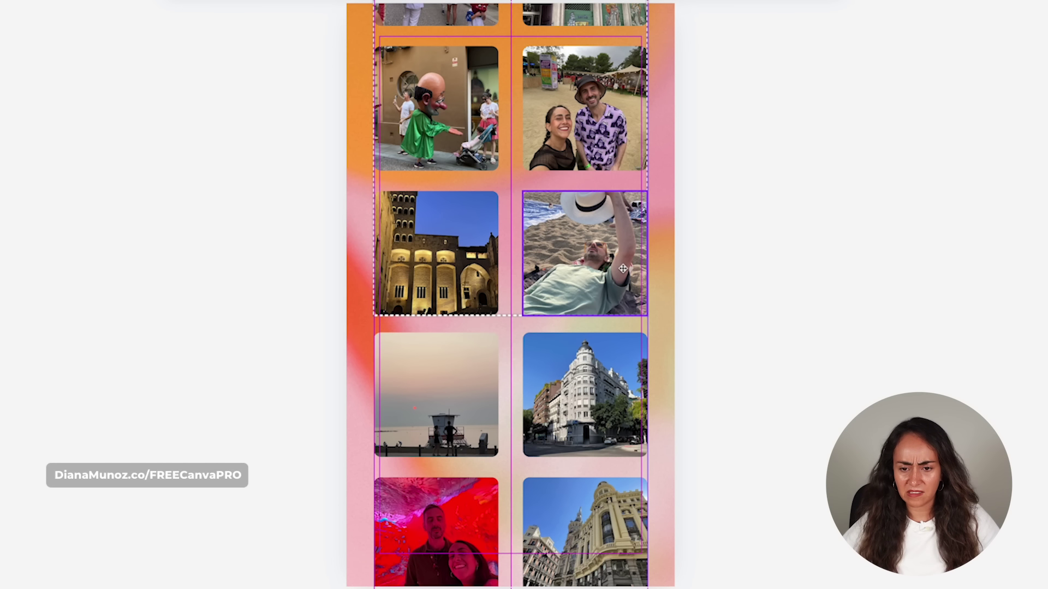
Group the two stacked photo grids on the fourth page into one.
{"action": "left_click_drag", "start_coordinate": [763, 257], "coordinate": [339, 494]}
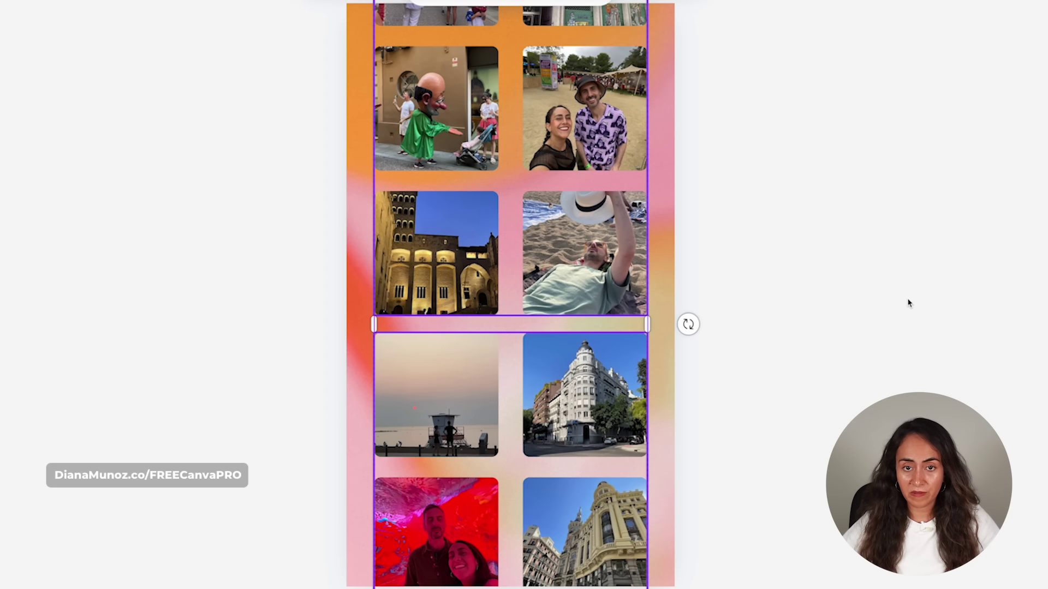
{"action": "scroll", "coordinate": [910, 302], "scroll_direction": "up", "scroll_amount": 1}
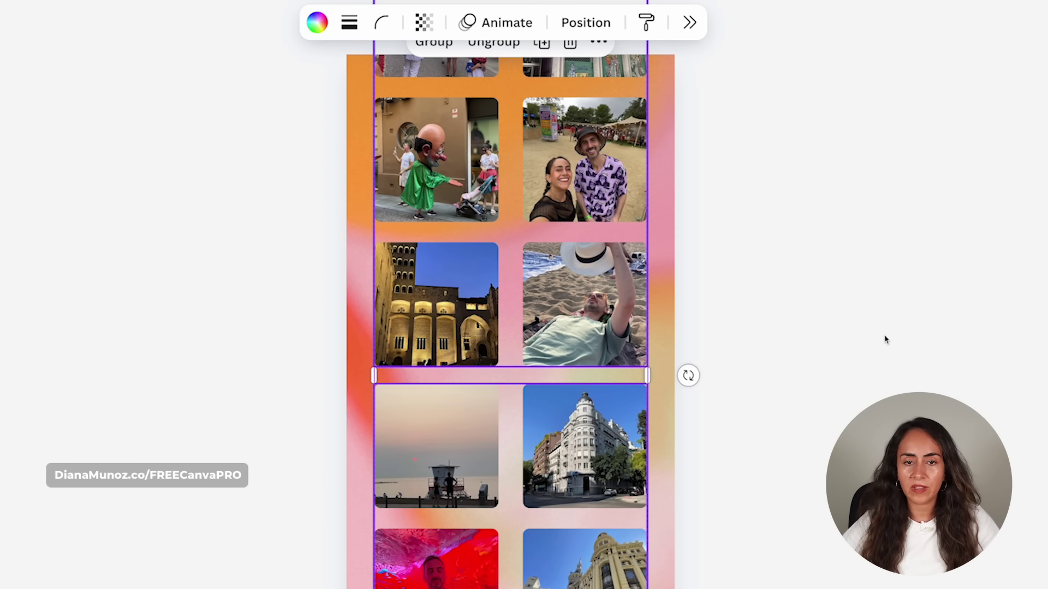
{"action": "left_click", "coordinate": [434, 44]}
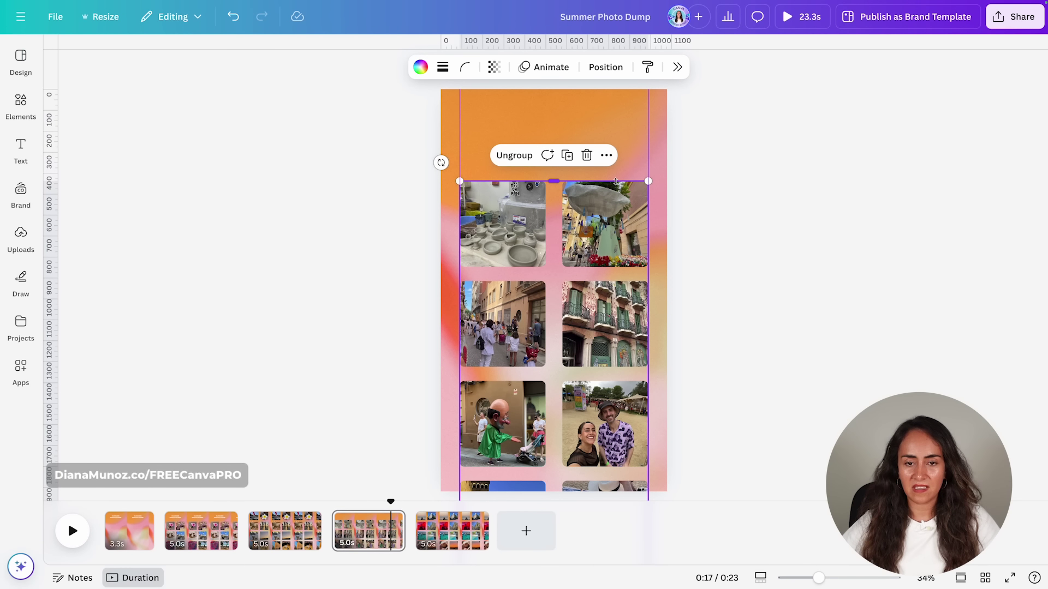
Copy the fourth page's combined group onto the third page, align it directly below the existing photo grid, and group everything there.
{"action": "left_click", "coordinate": [613, 221]}
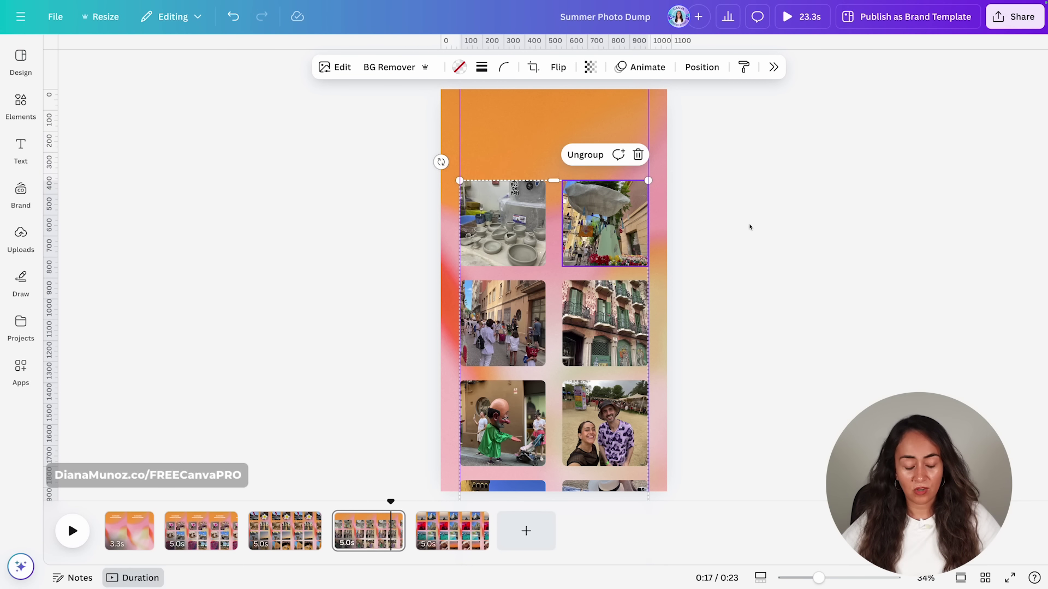
{"action": "left_click_drag", "start_coordinate": [390, 501], "coordinate": [284, 498]}
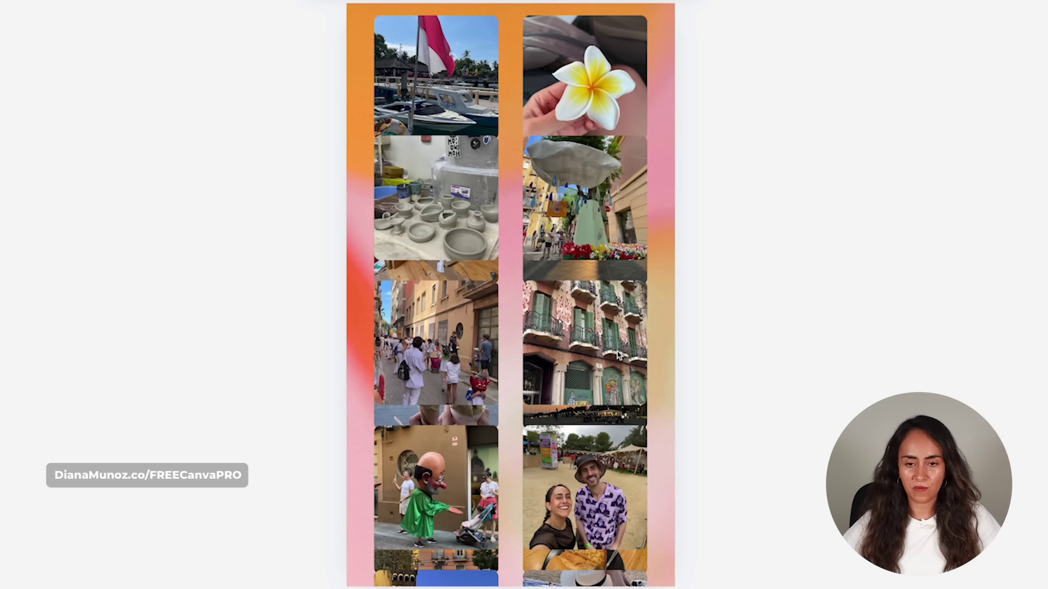
{"action": "left_click", "coordinate": [617, 208]}
{"action": "left_click_drag", "start_coordinate": [600, 176], "coordinate": [599, 334]}
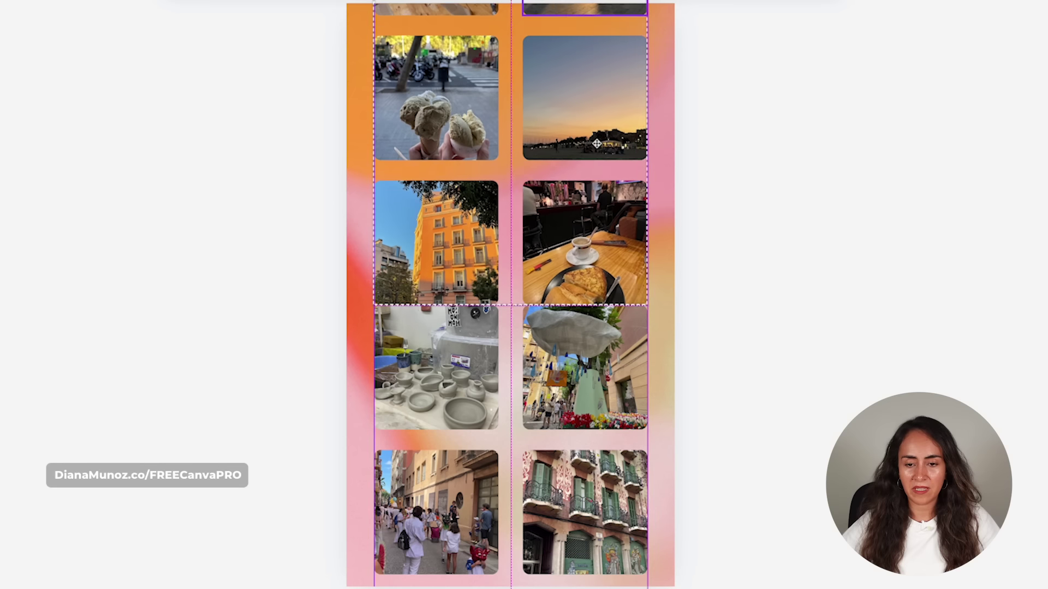
{"action": "left_click_drag", "start_coordinate": [597, 143], "coordinate": [594, 122]}
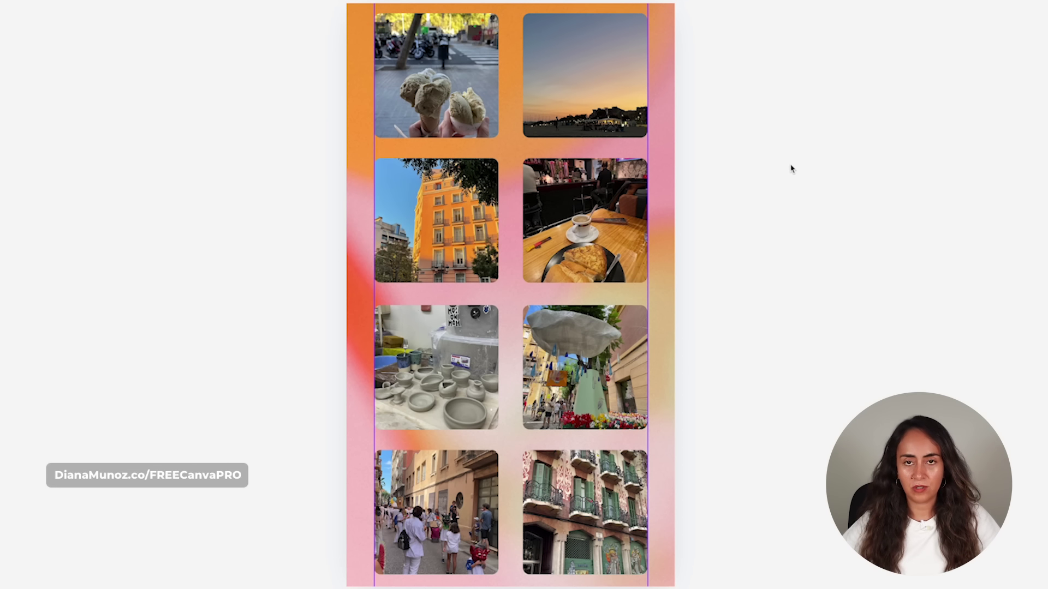
{"action": "key", "text": "ctrl+a"}
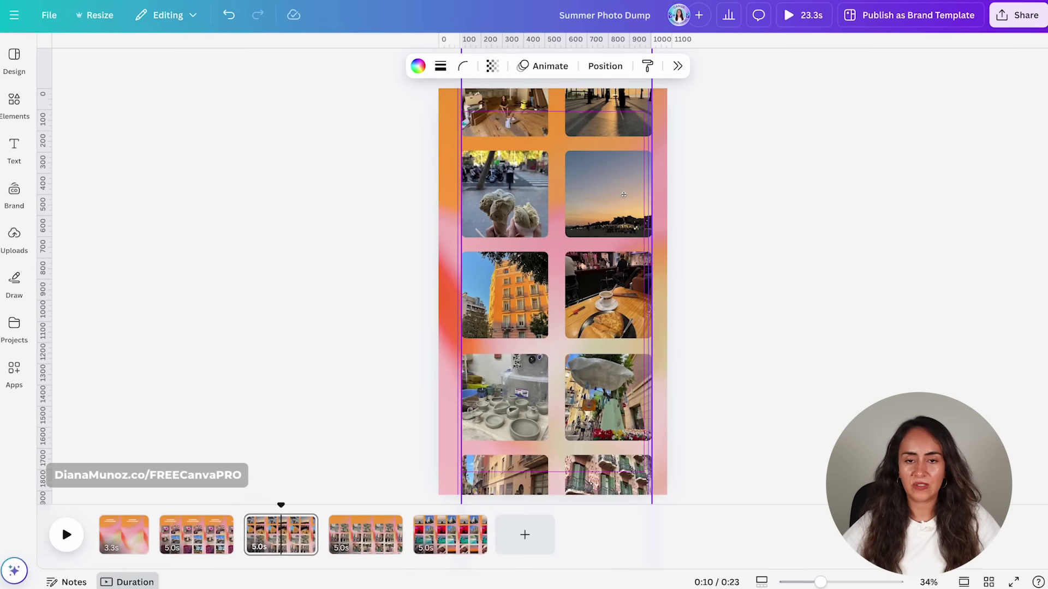
{"action": "left_click_drag", "start_coordinate": [616, 256], "coordinate": [621, 302]}
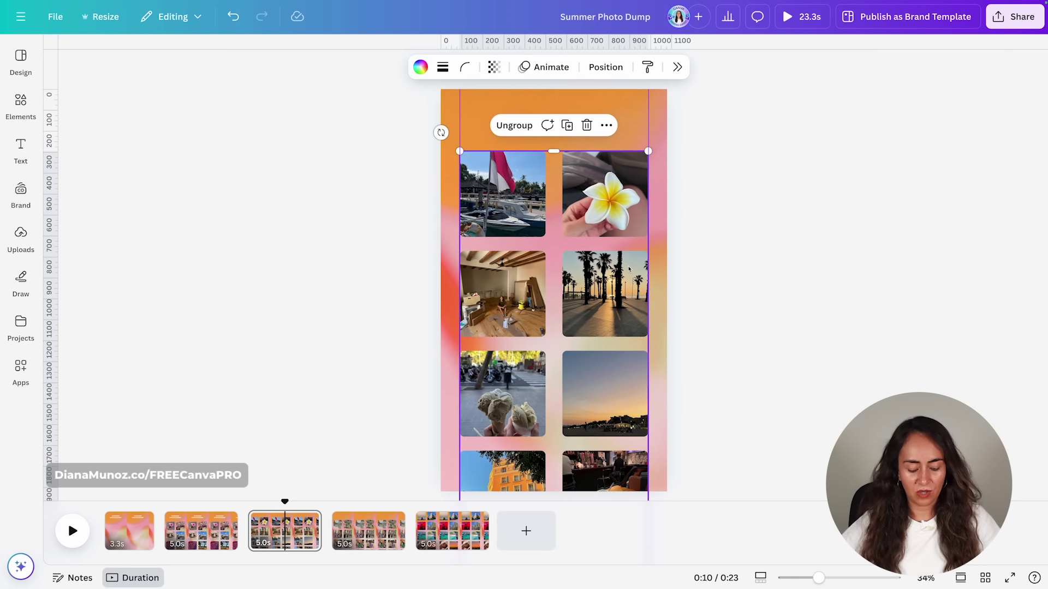
On the second page, add horizontal guides along the bottom edge of the last photo row and the top edge of the first row.
{"action": "left_click", "coordinate": [195, 527]}
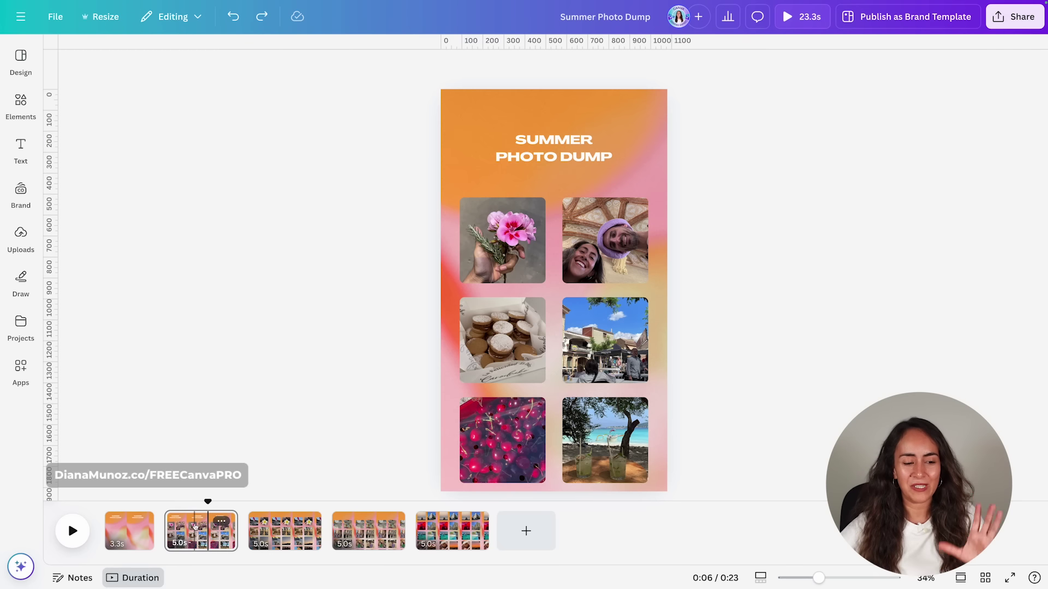
{"action": "left_click", "coordinate": [195, 527]}
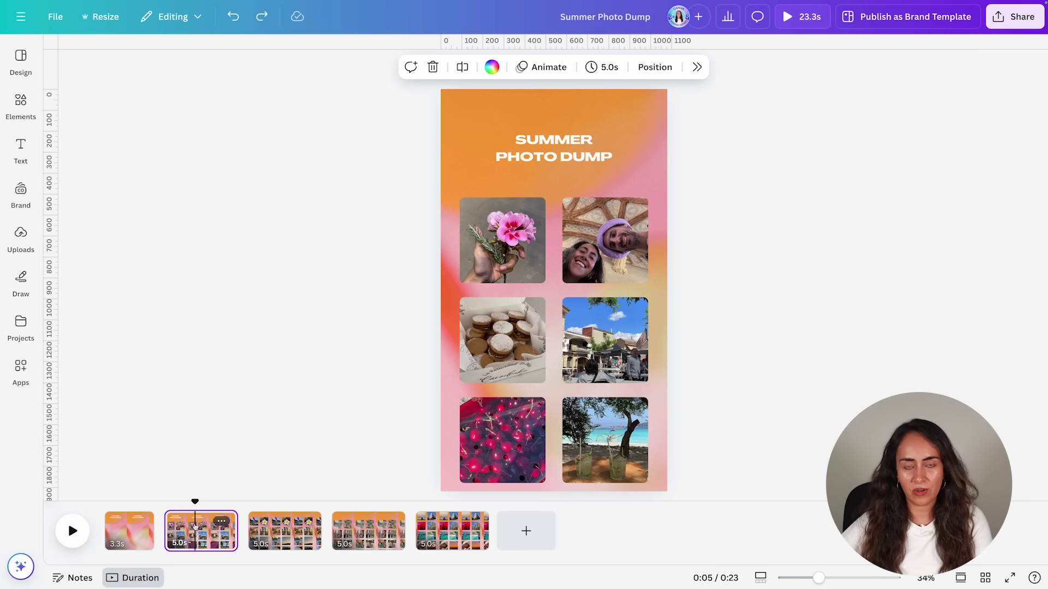
{"action": "left_click", "coordinate": [358, 375]}
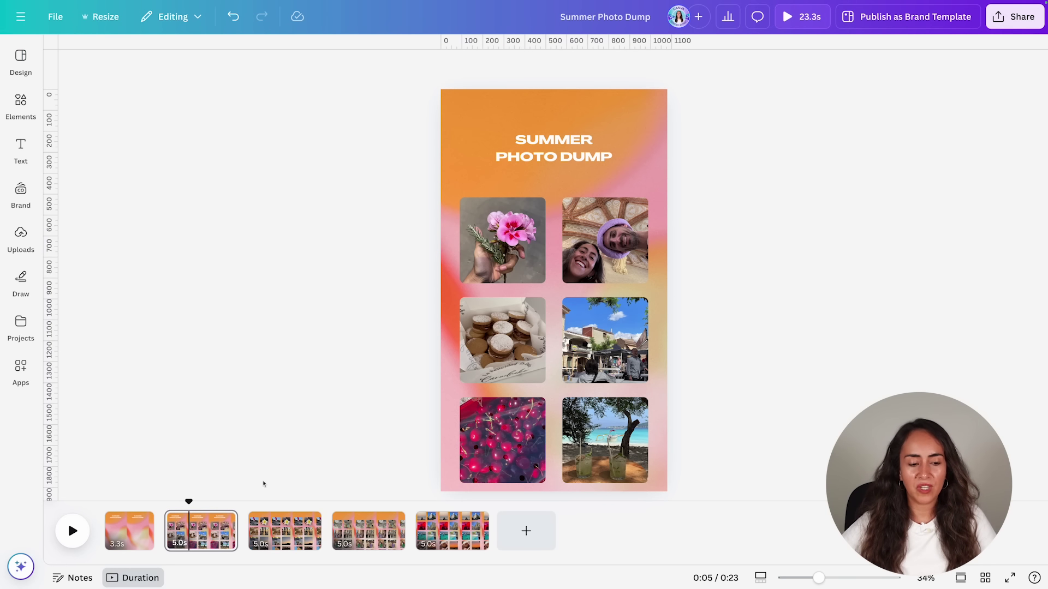
{"action": "left_click", "coordinate": [199, 511]}
{"action": "left_click_drag", "start_coordinate": [649, 42], "coordinate": [657, 482]}
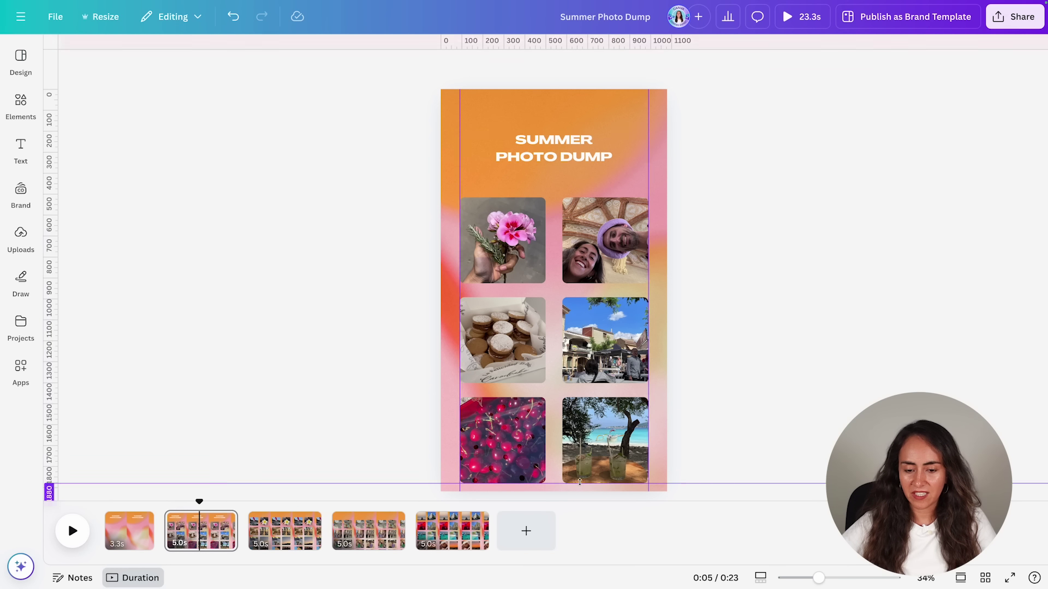
{"action": "left_click_drag", "start_coordinate": [630, 39], "coordinate": [626, 197]}
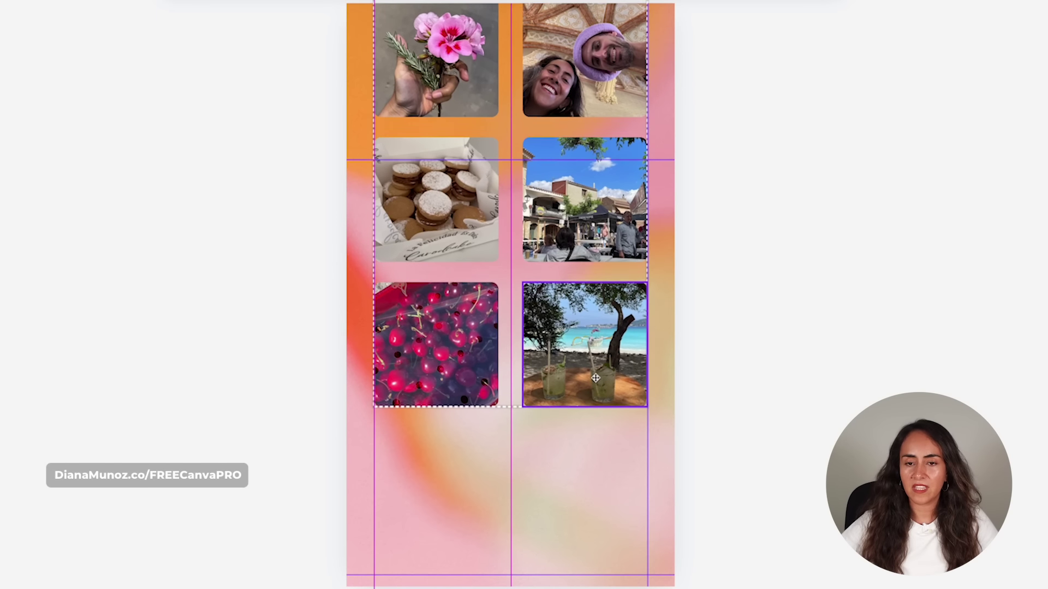
Move the second page's title and photos up, then paste the third page's combined group directly below the last photo row.
{"action": "left_click_drag", "start_coordinate": [594, 319], "coordinate": [594, 250]}
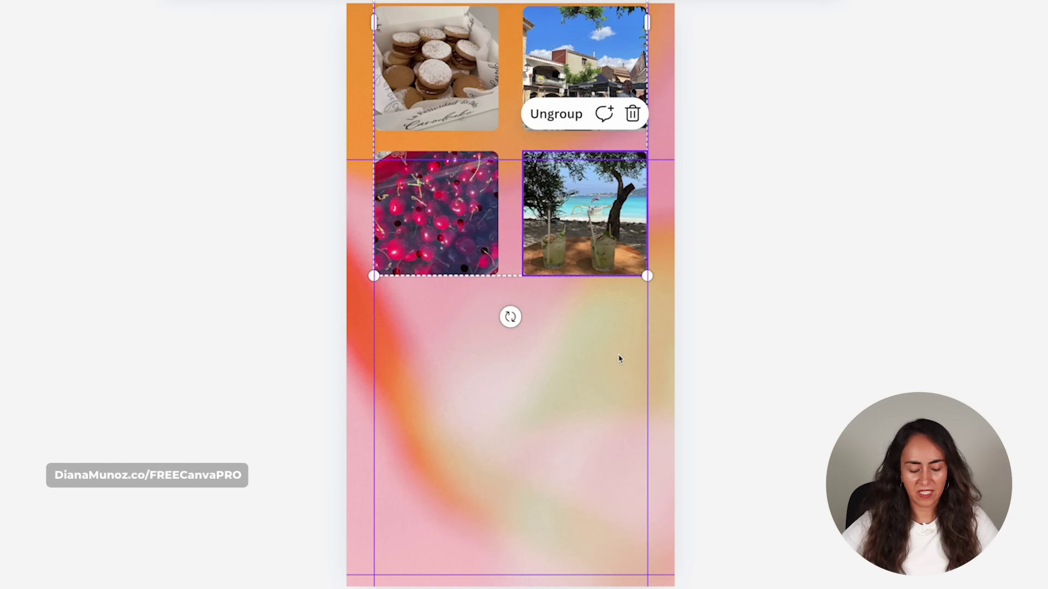
{"action": "key", "text": "ctrl+v"}
{"action": "left_click_drag", "start_coordinate": [594, 142], "coordinate": [595, 343]}
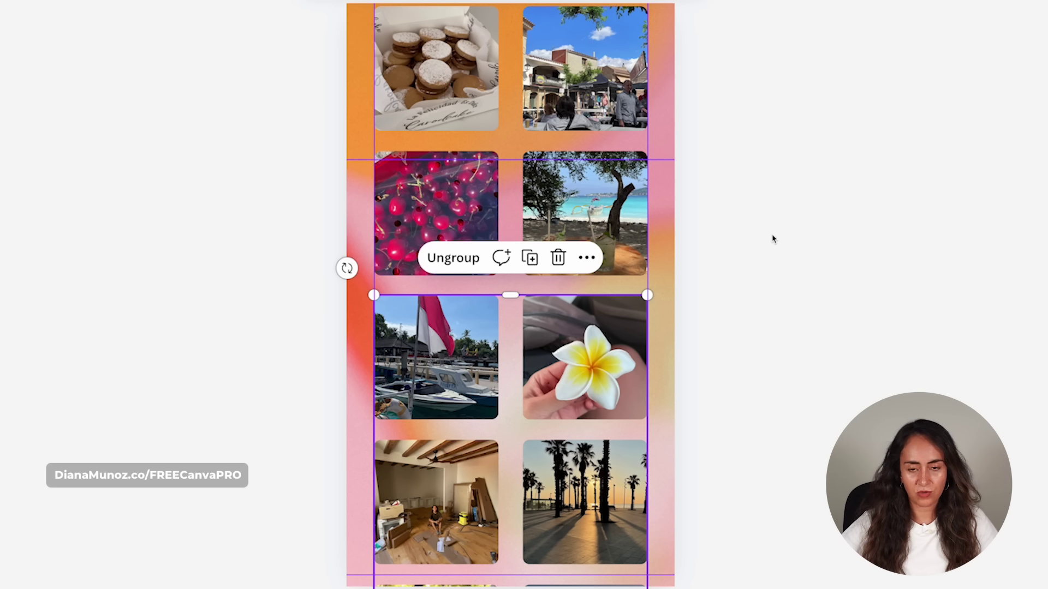
Group everything on the second page and move it back down until the original photo rows align with the guides.
{"action": "key", "text": "Tab"}
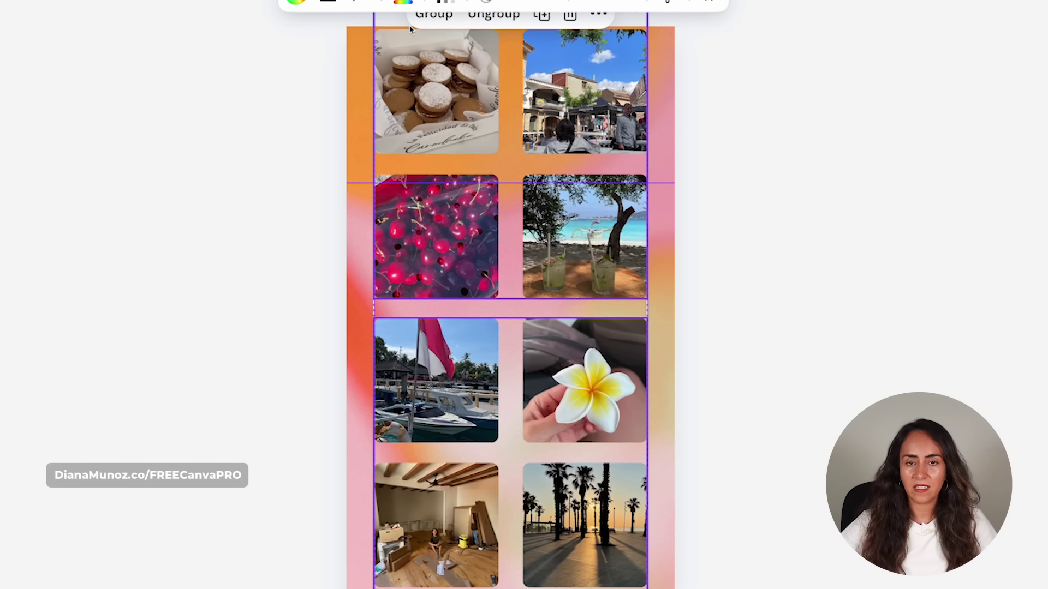
{"action": "left_click", "coordinate": [440, 51]}
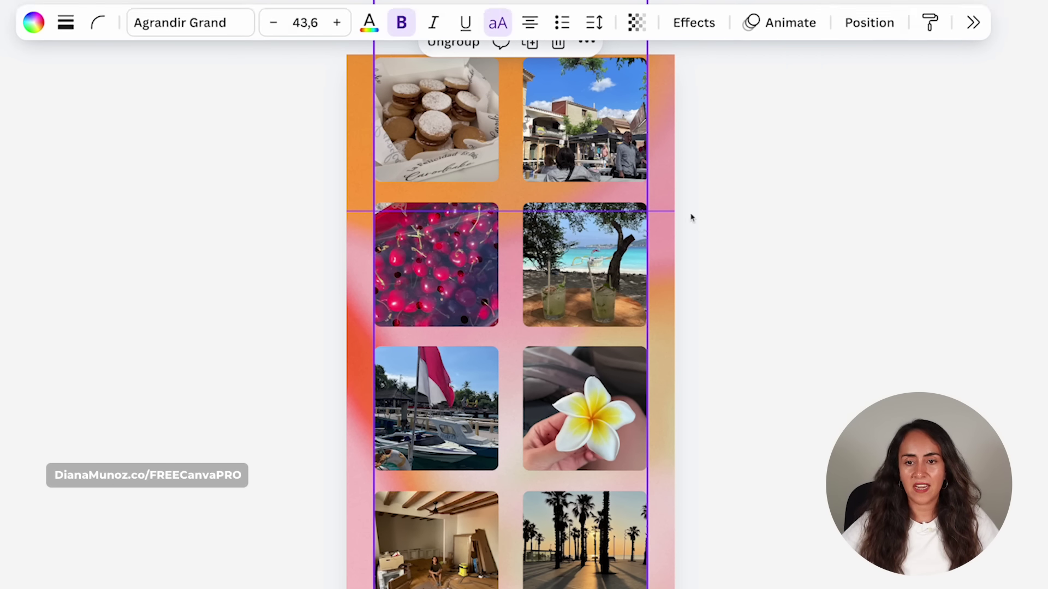
{"action": "left_click_drag", "start_coordinate": [617, 36], "coordinate": [621, 339]}
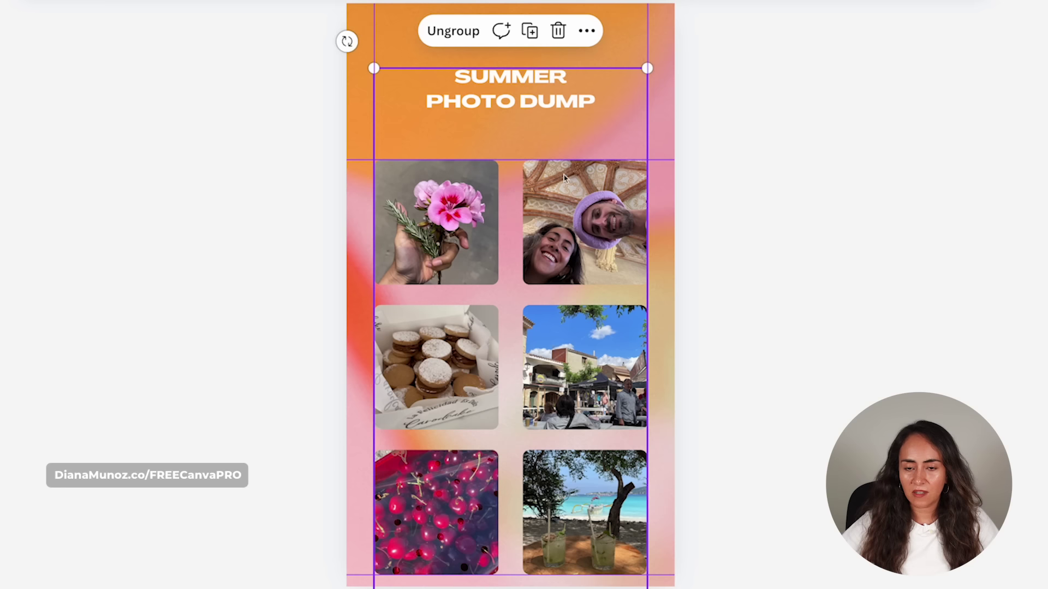
{"action": "left_click", "coordinate": [736, 189]}
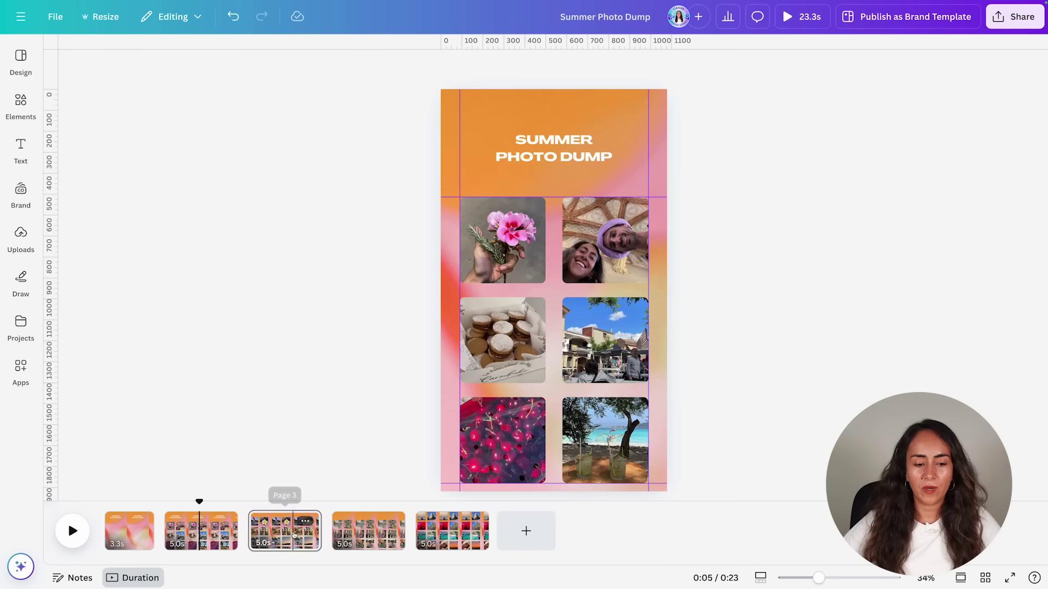
Delete the third, fourth and fifth pages together.
{"action": "left_click", "coordinate": [293, 530]}
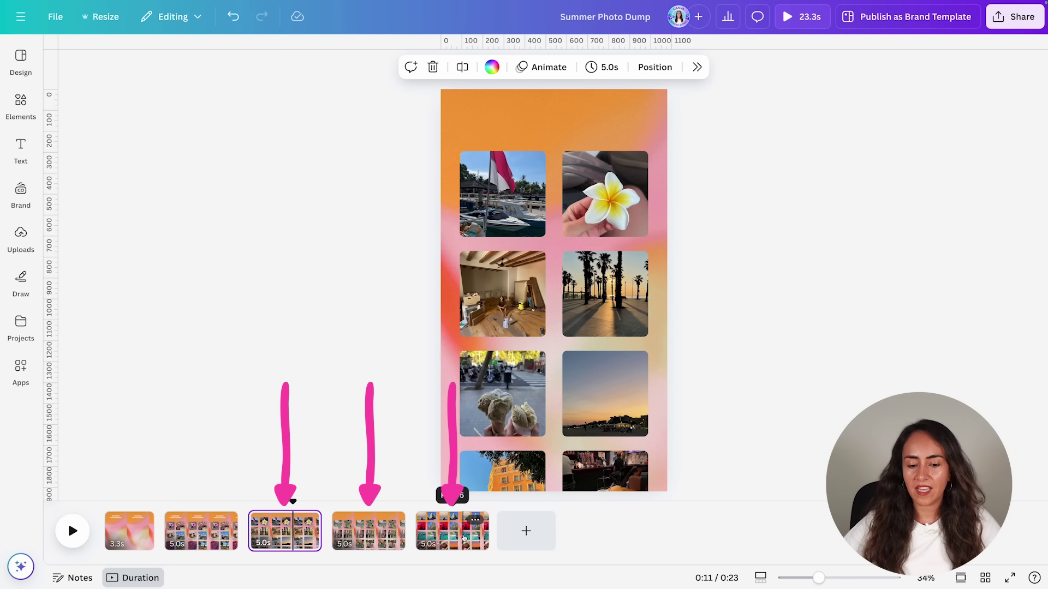
{"action": "left_click", "coordinate": [464, 539], "text": "shift"}
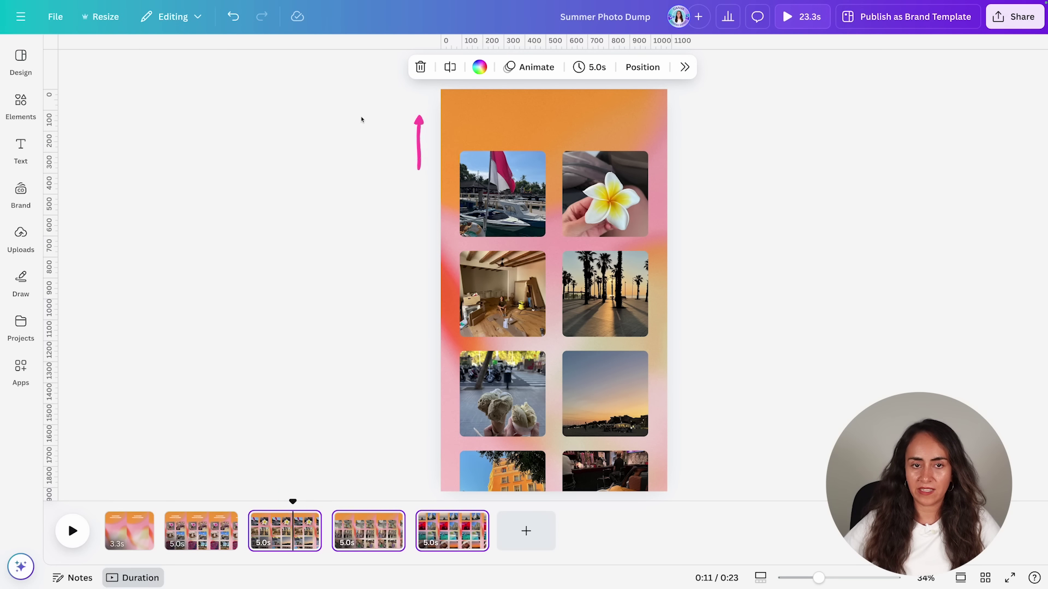
{"action": "left_click", "coordinate": [420, 66]}
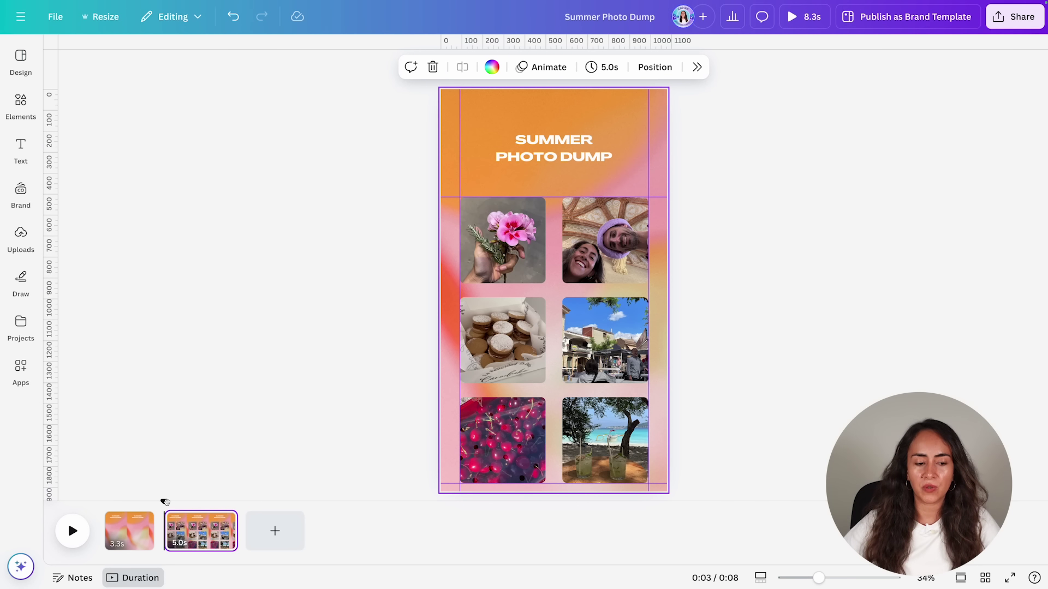
Create a custom animation for the second page's title-and-photo group, moving it straight up along a vertical path through all the photos.
{"action": "left_click_drag", "start_coordinate": [165, 502], "coordinate": [188, 513]}
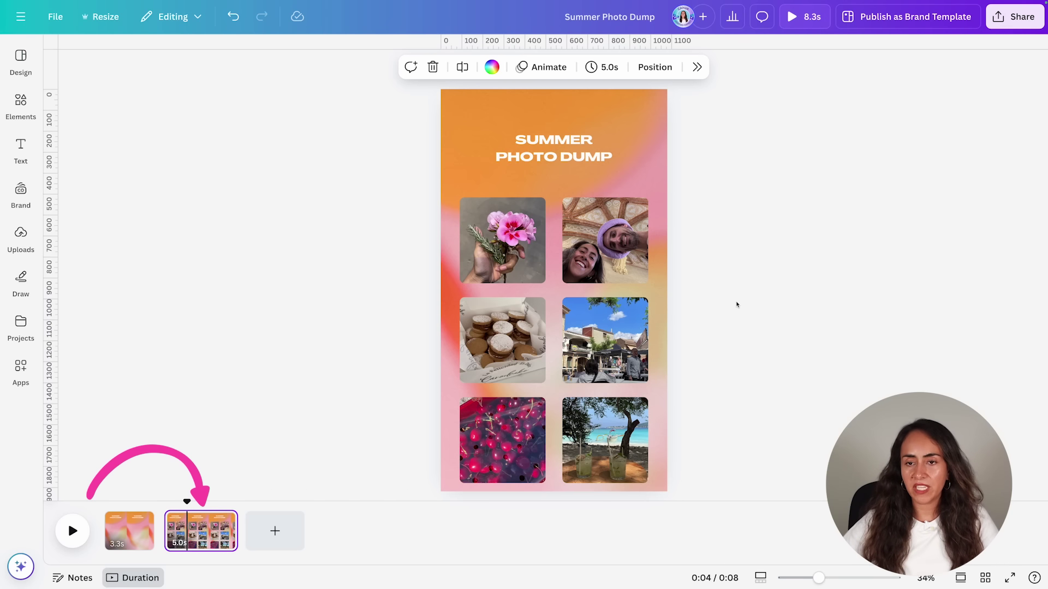
{"action": "left_click_drag", "start_coordinate": [819, 578], "coordinate": [798, 578]}
{"action": "left_click", "coordinate": [591, 220]}
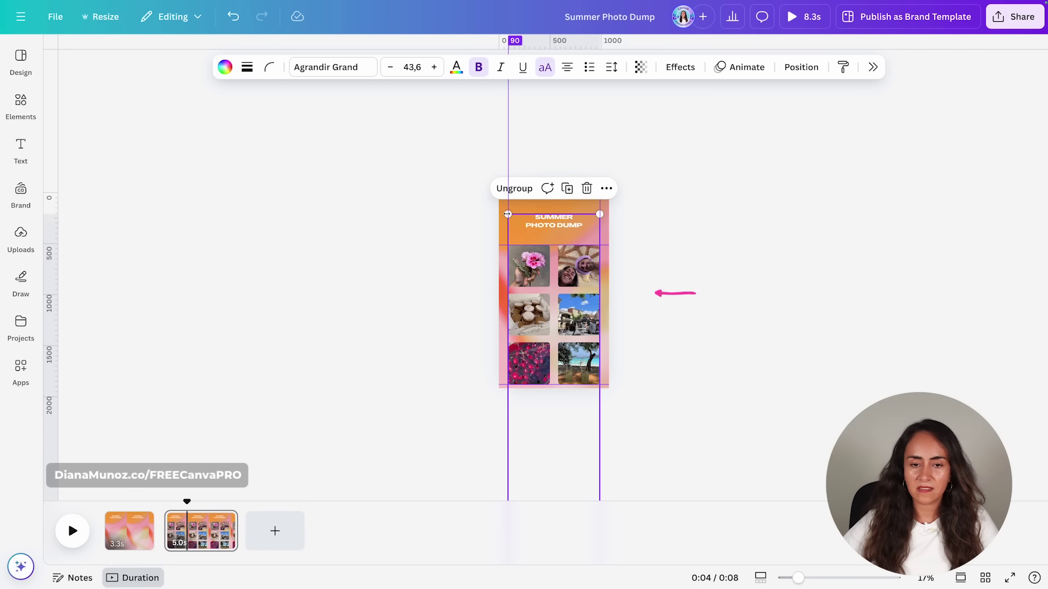
{"action": "left_click", "coordinate": [743, 67]}
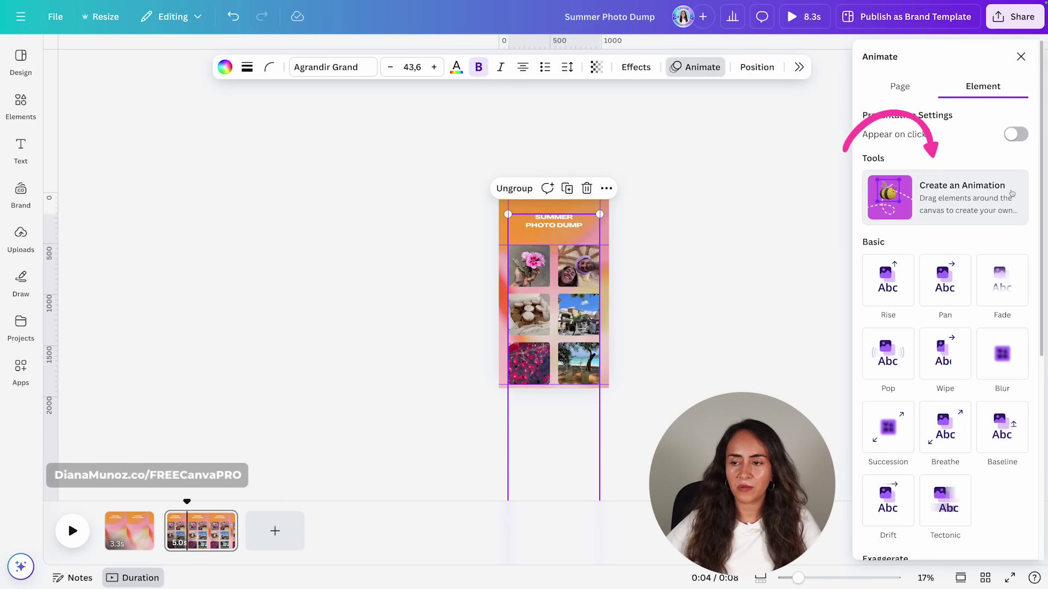
{"action": "left_click", "coordinate": [1003, 209]}
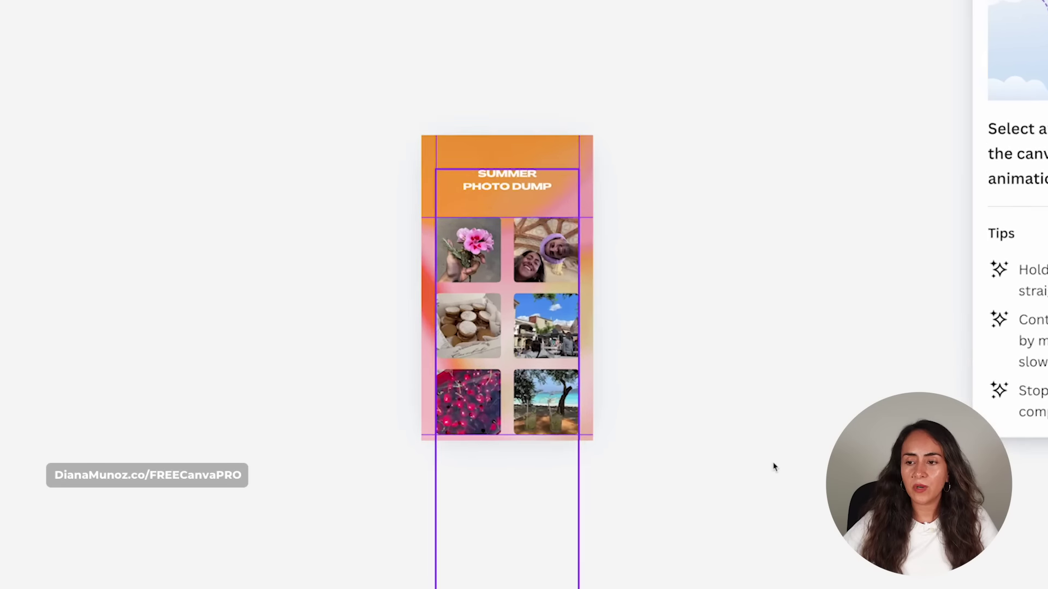
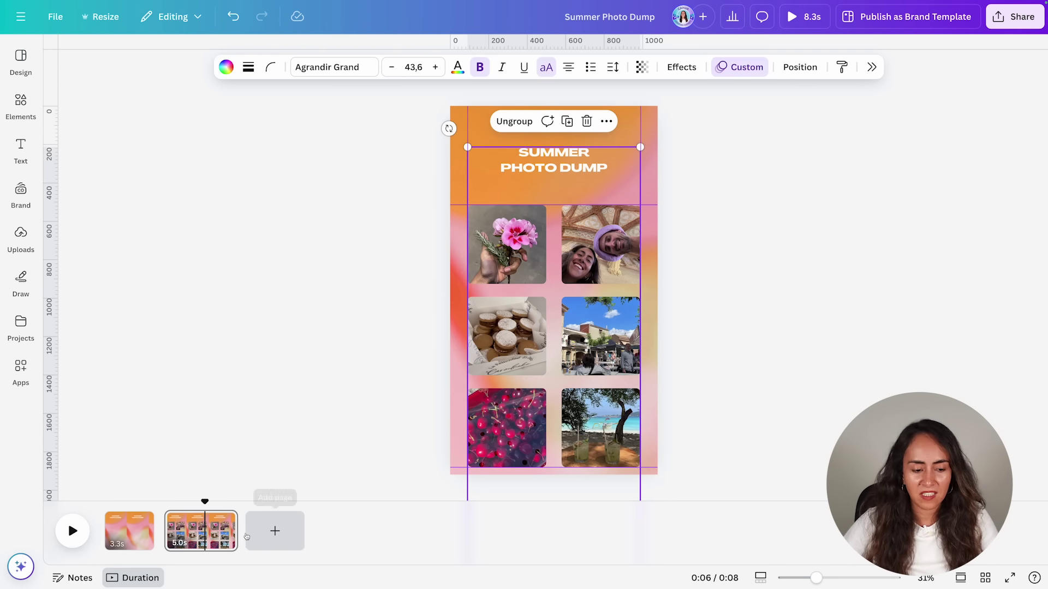
Extend the second page's duration to 8.0 seconds.
{"action": "left_click_drag", "start_coordinate": [236, 532], "coordinate": [263, 532]}
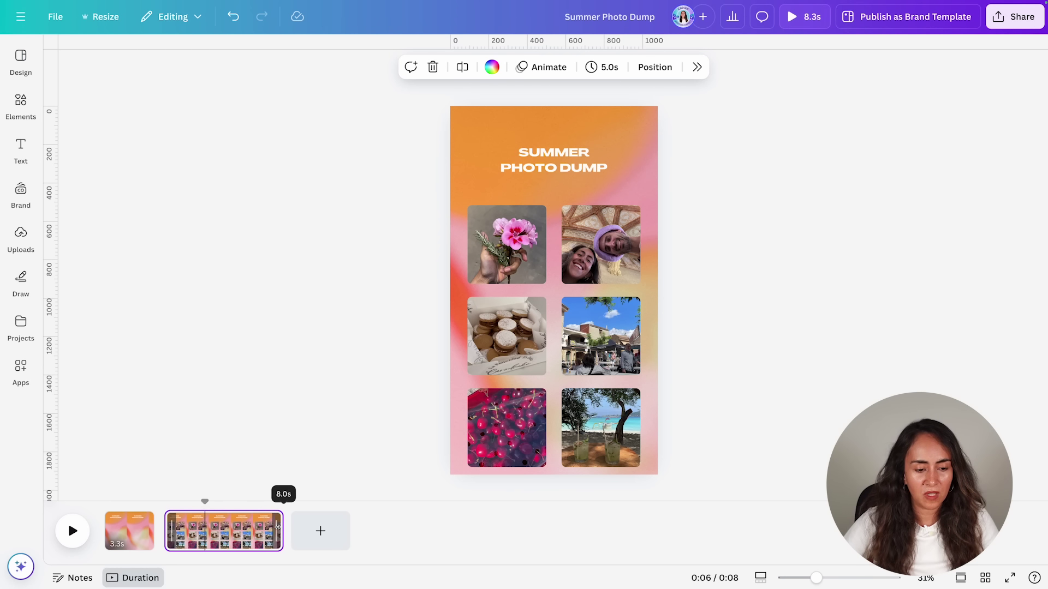
{"action": "mouse_move", "coordinate": [277, 526]}
{"action": "left_mouse_down"}
{"action": "mouse_move", "coordinate": [164, 524]}
{"action": "mouse_move", "coordinate": [278, 533]}
{"action": "left_mouse_up"}
{"action": "left_click", "coordinate": [237, 510]}
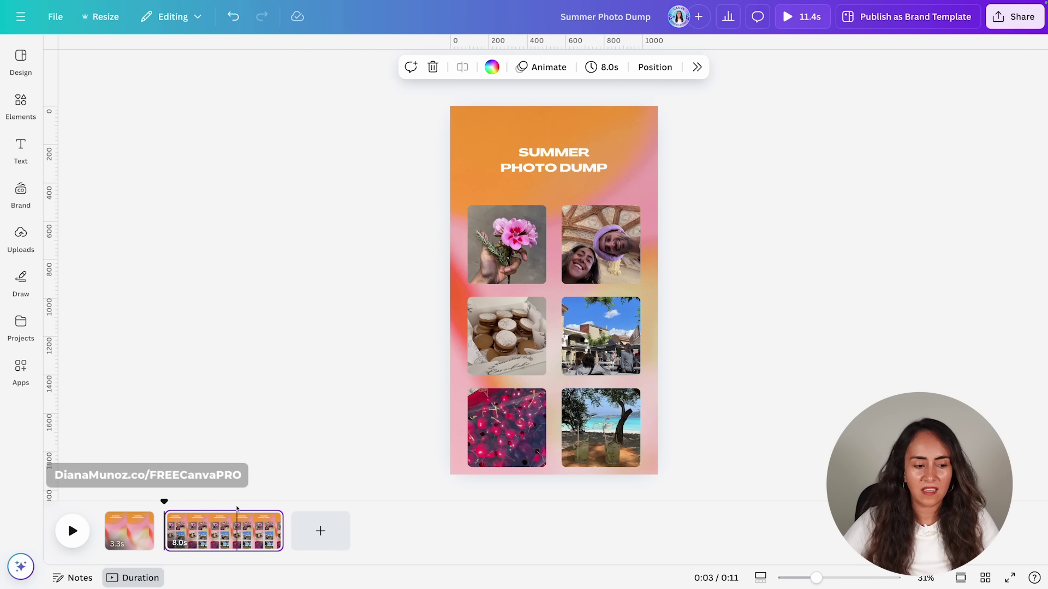
Change the movement style of the photo group's custom animation to Steady.
{"action": "left_click", "coordinate": [628, 154]}
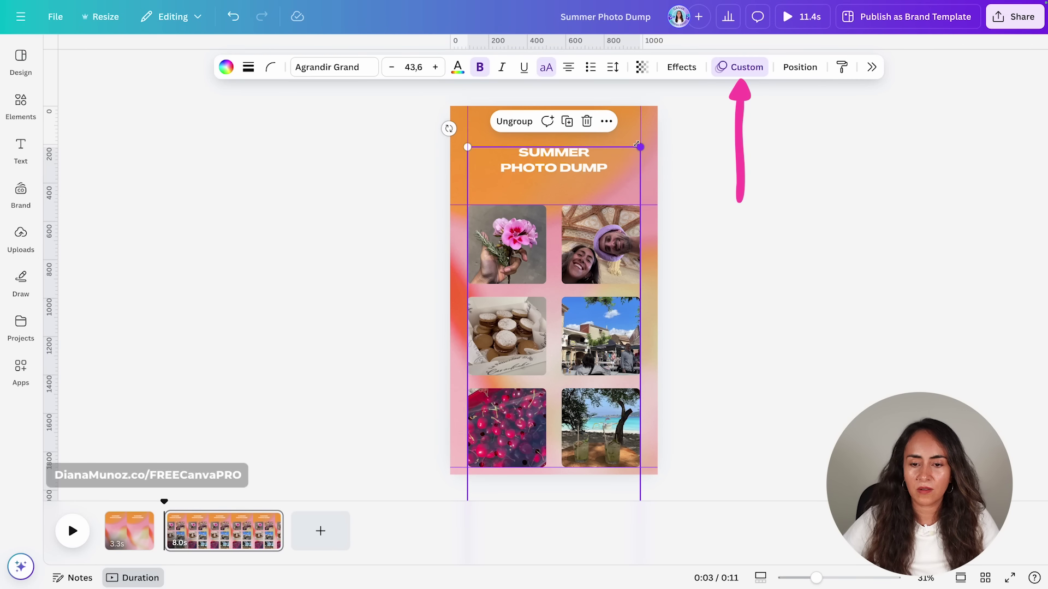
{"action": "left_click", "coordinate": [728, 70]}
{"action": "left_click", "coordinate": [948, 104]}
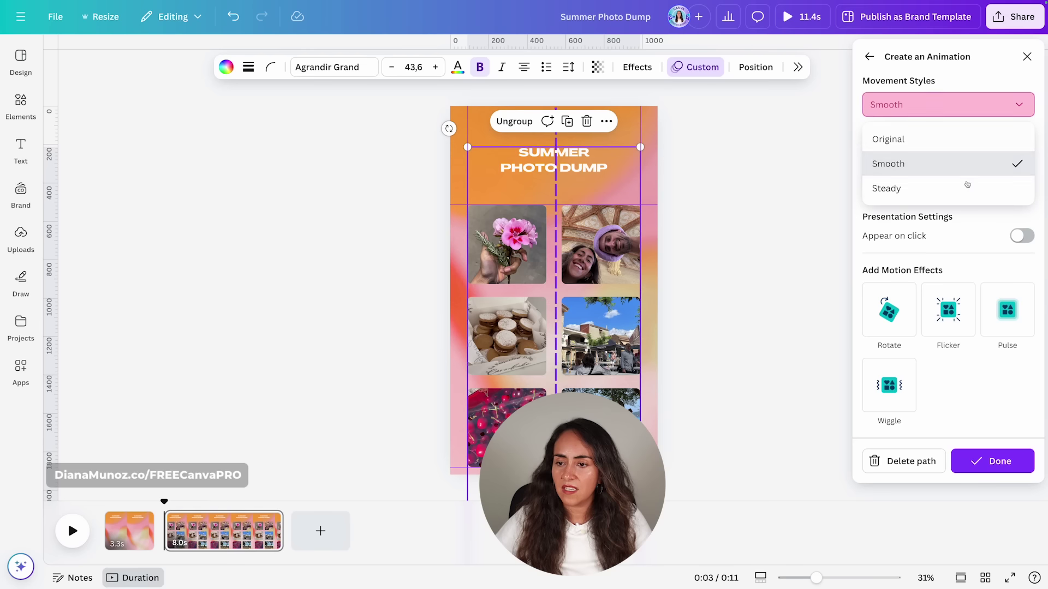
{"action": "left_click", "coordinate": [963, 188]}
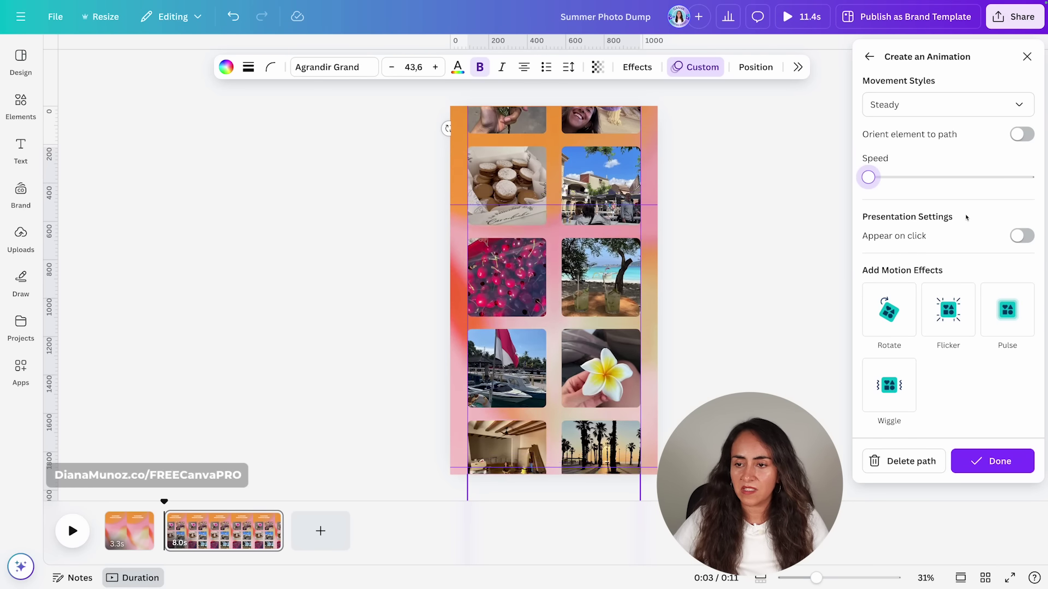
{"action": "left_click", "coordinate": [992, 461]}
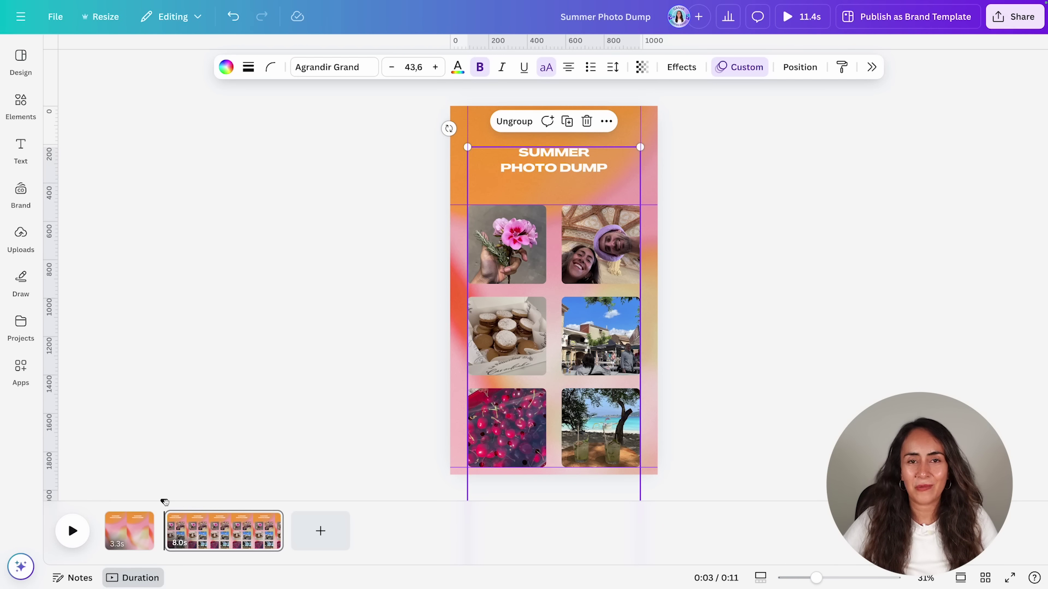
Preview the whole video from the start, checking the transition between pages and the scrolling photos.
{"action": "left_click_drag", "start_coordinate": [164, 503], "coordinate": [105, 501]}
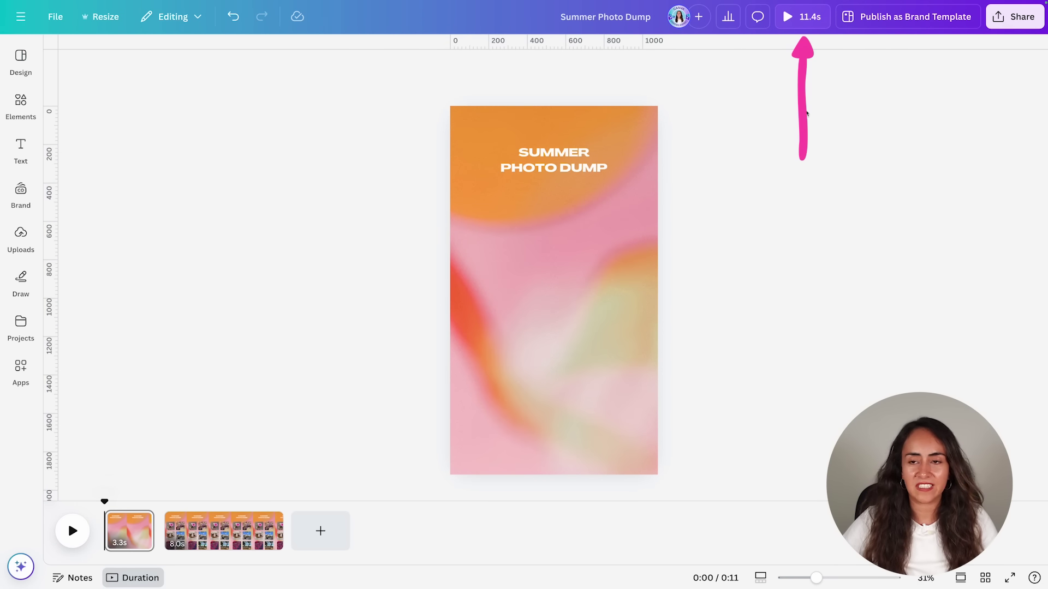
{"action": "left_click", "coordinate": [802, 16]}
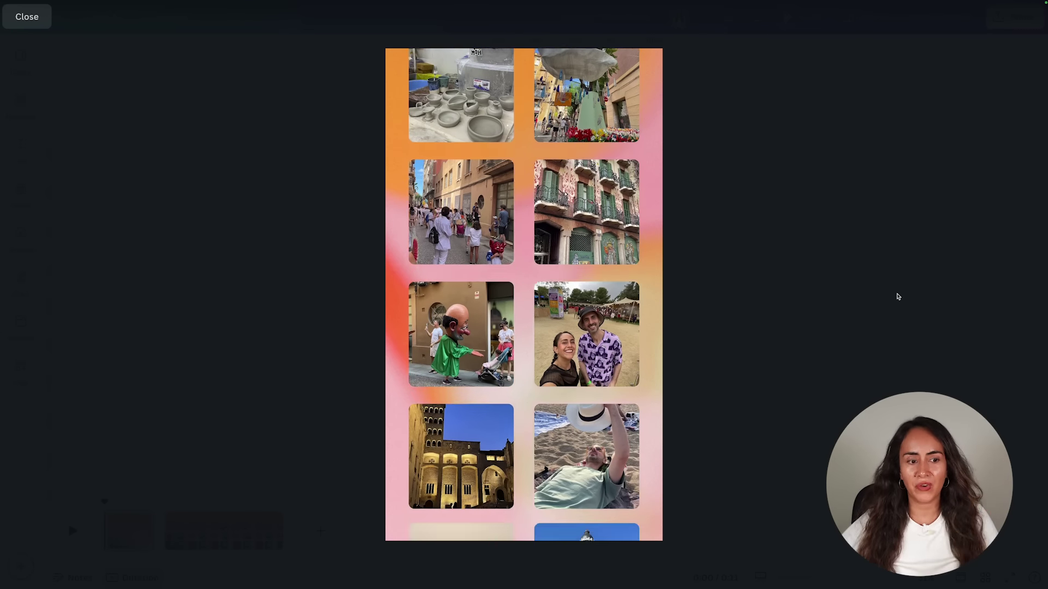
{"action": "key", "text": "Escape"}
{"action": "left_click_drag", "start_coordinate": [103, 500], "coordinate": [247, 507]}
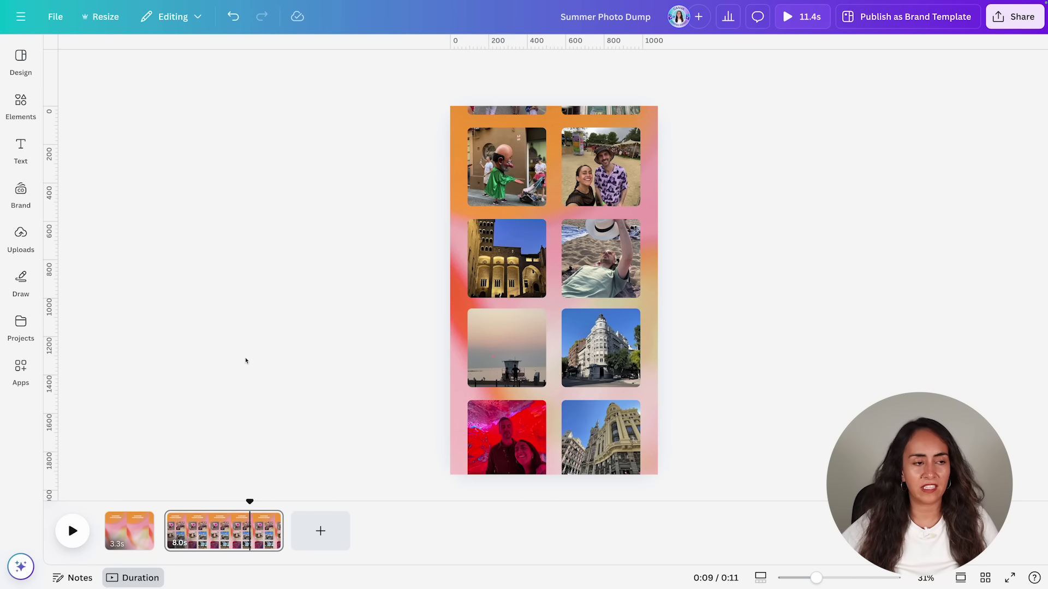
Search the audio library for "your colors".
{"action": "left_click", "coordinate": [20, 105]}
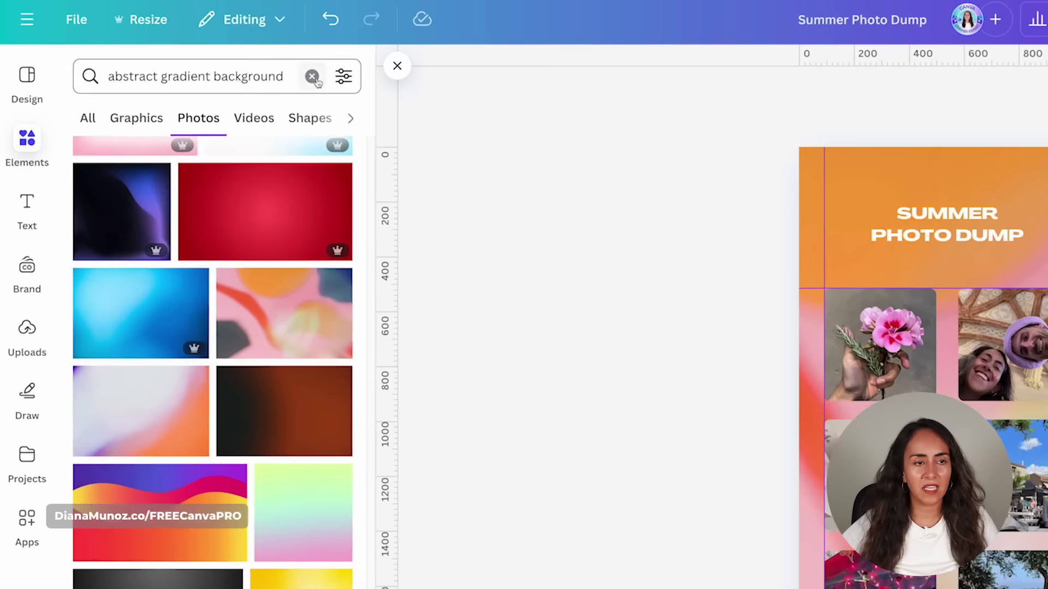
{"action": "left_click", "coordinate": [313, 76]}
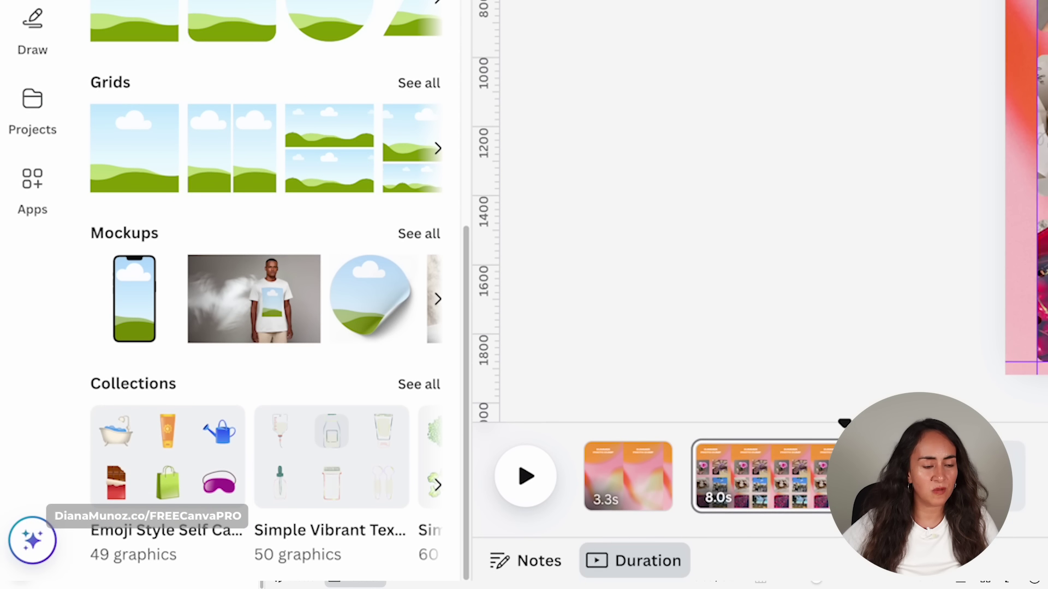
{"action": "scroll", "coordinate": [228, 338], "scroll_direction": "up", "scroll_amount": 12}
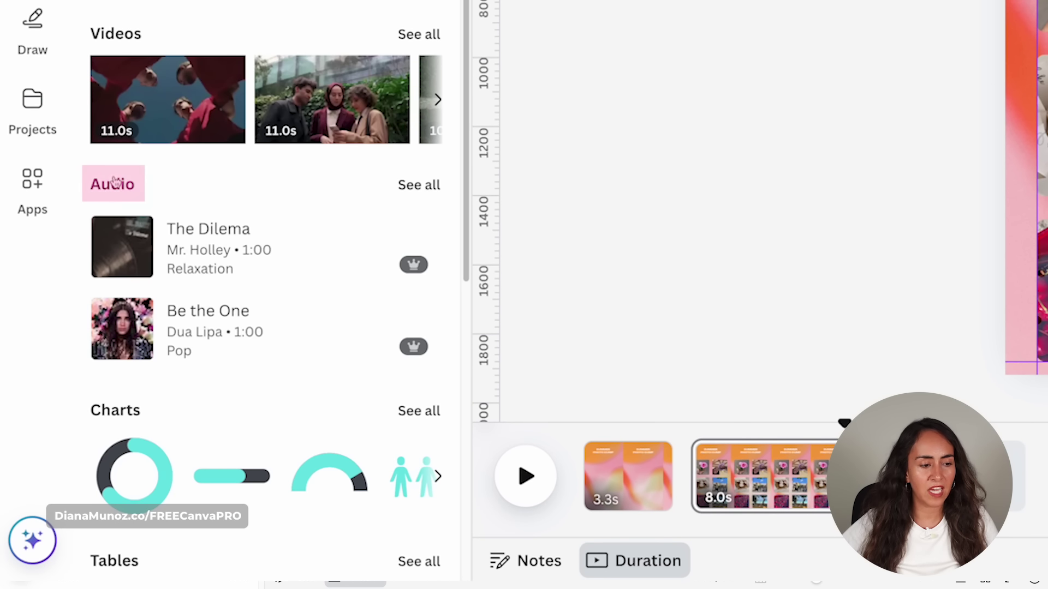
{"action": "left_click", "coordinate": [117, 187]}
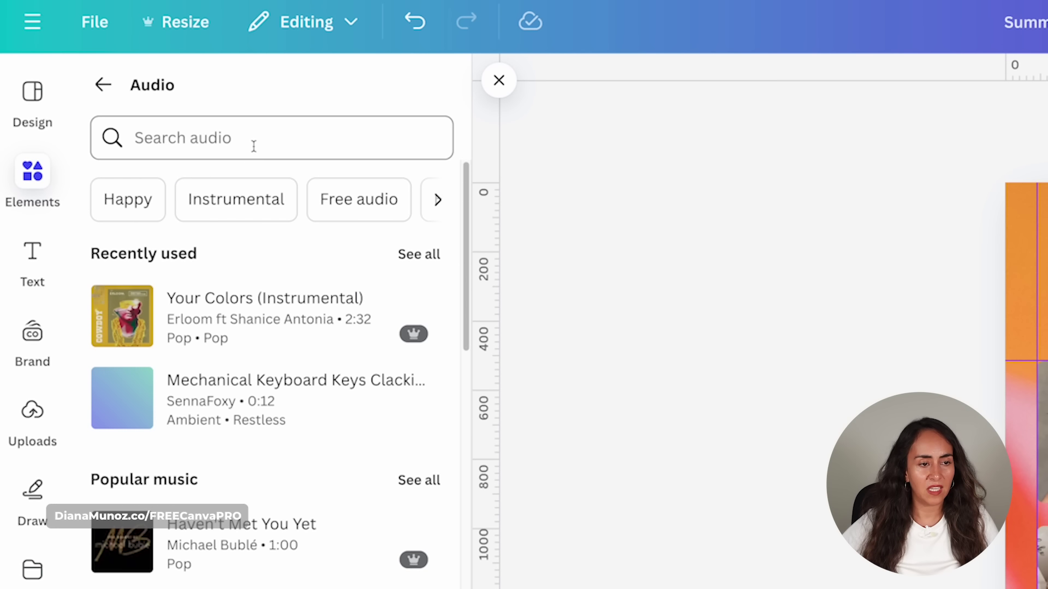
{"action": "mouse_move", "coordinate": [228, 306]}
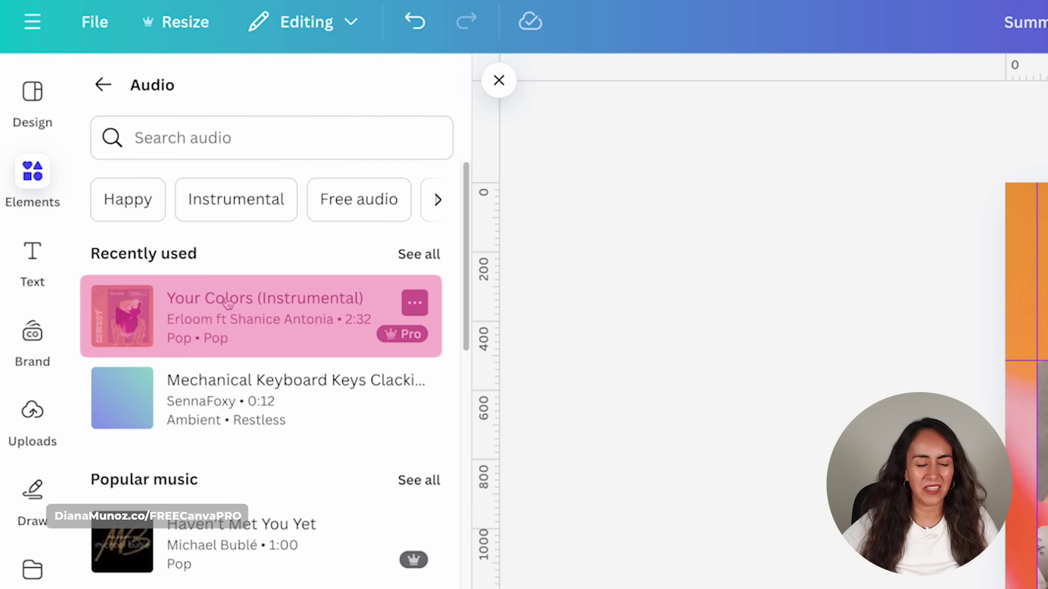
{"action": "left_click", "coordinate": [329, 139]}
{"action": "type", "text": "your colors"}
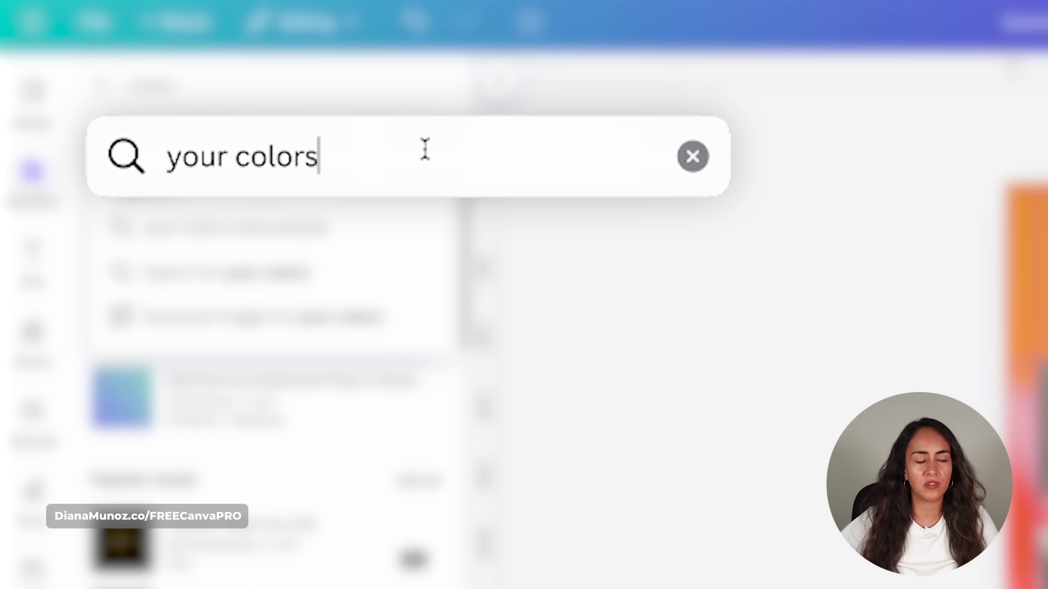
{"action": "key", "text": "Return"}
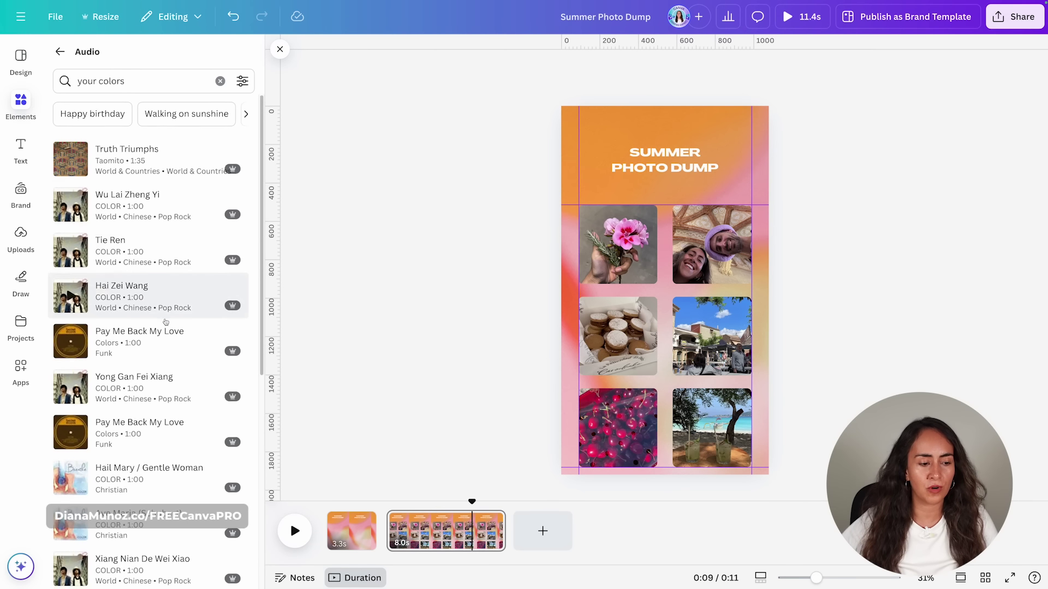
Add the track Your Colors (Instrumental) from the start of the video.
{"action": "scroll", "coordinate": [165, 322], "scroll_direction": "down", "scroll_amount": 7}
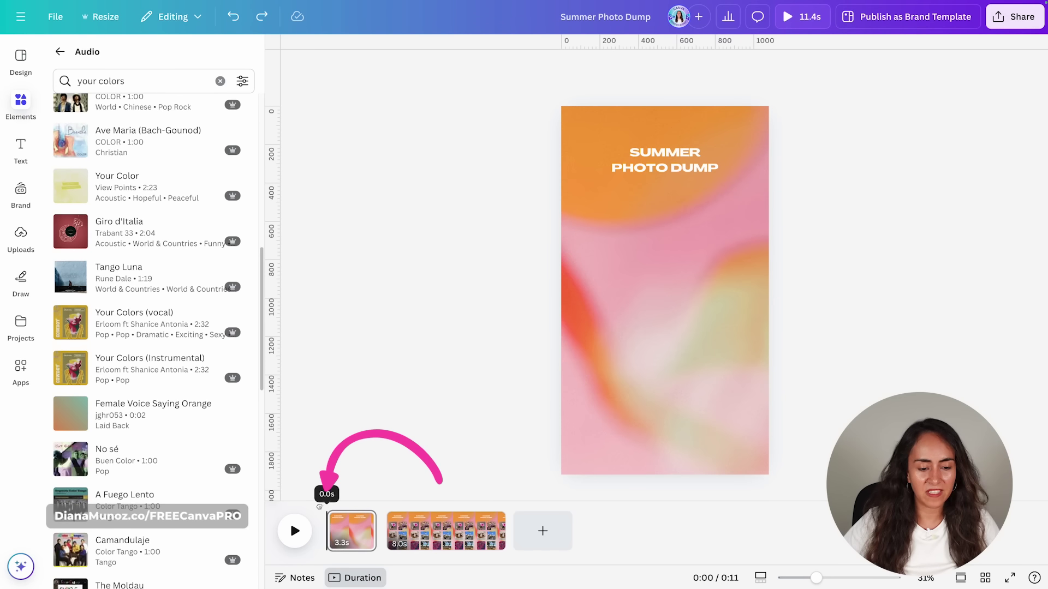
{"action": "left_click", "coordinate": [117, 363]}
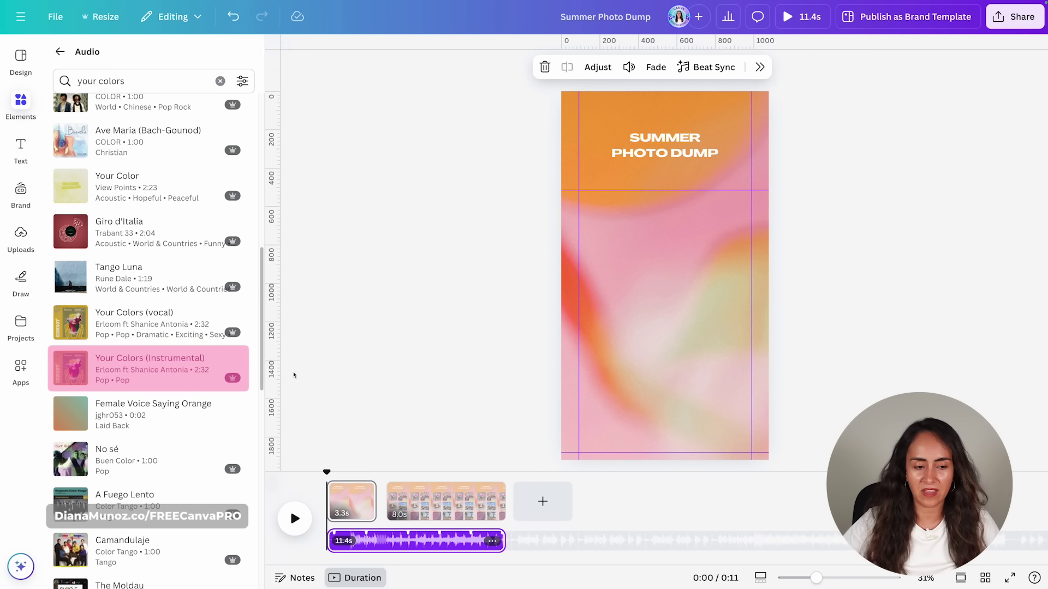
{"action": "left_click", "coordinate": [280, 49]}
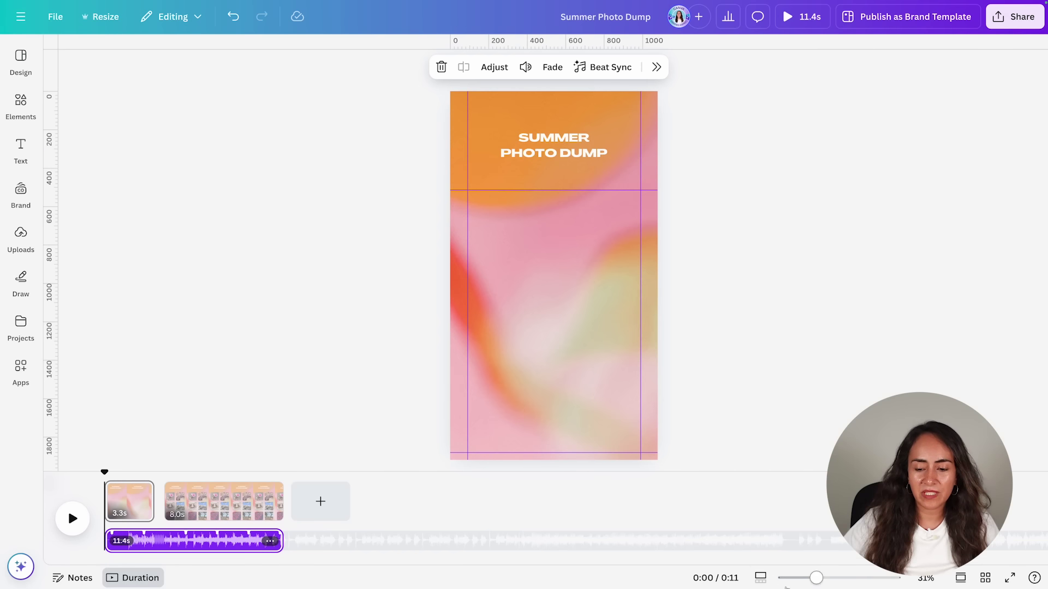
Trim about 1.6 seconds of quiet intro so the music's first strong beat falls at the start of the video.
{"action": "left_click_drag", "start_coordinate": [804, 578], "coordinate": [856, 578]}
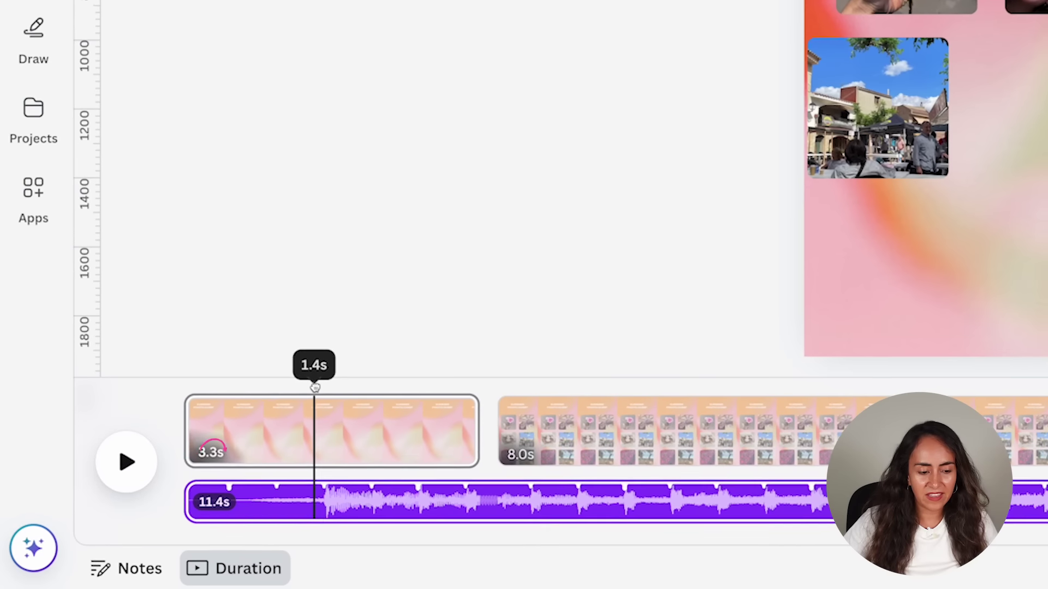
{"action": "left_click", "coordinate": [199, 532]}
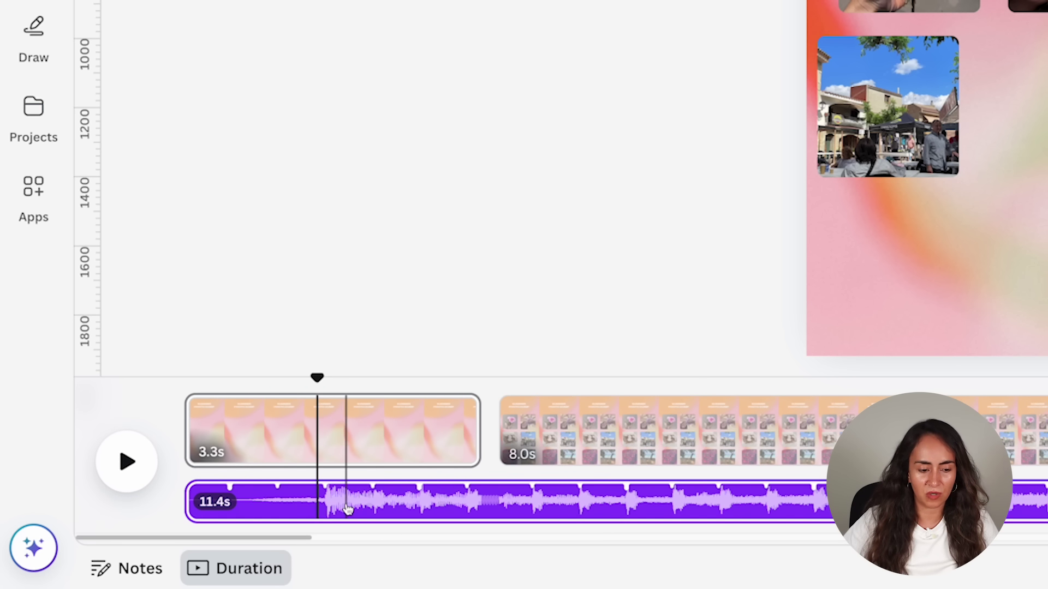
{"action": "left_click_drag", "start_coordinate": [348, 509], "coordinate": [148, 503]}
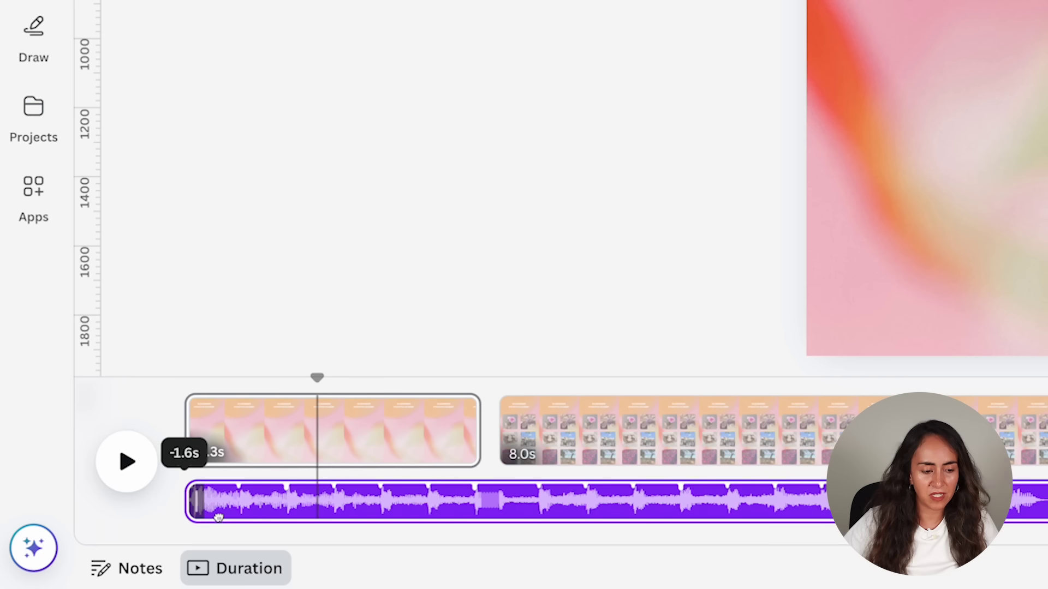
{"action": "left_click_drag", "start_coordinate": [208, 517], "coordinate": [202, 518]}
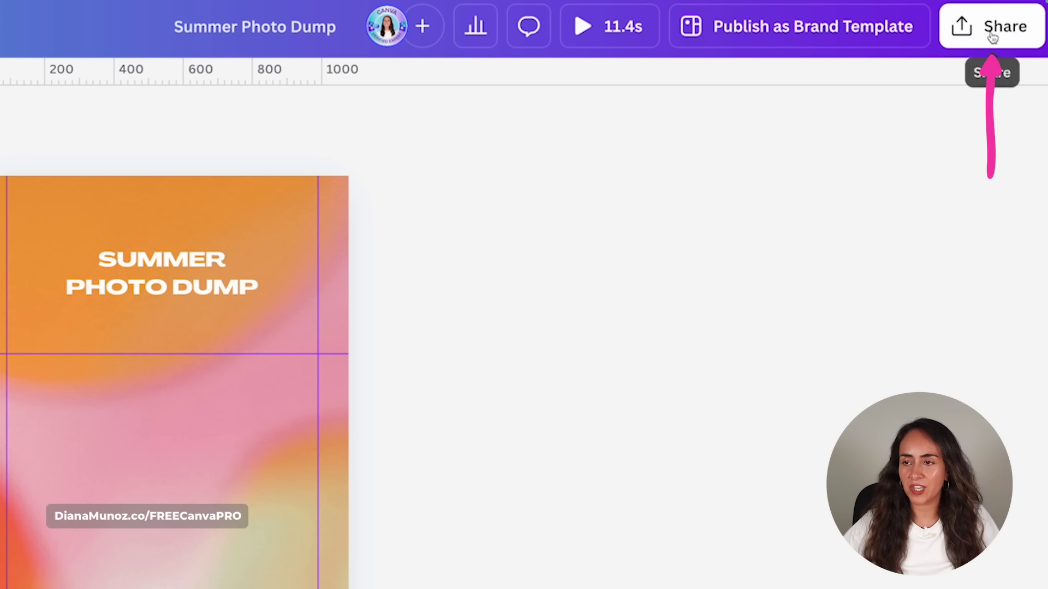
Set up an MP4 Video download of all pages at 4K (UHD) quality.
{"action": "left_click", "coordinate": [992, 36]}
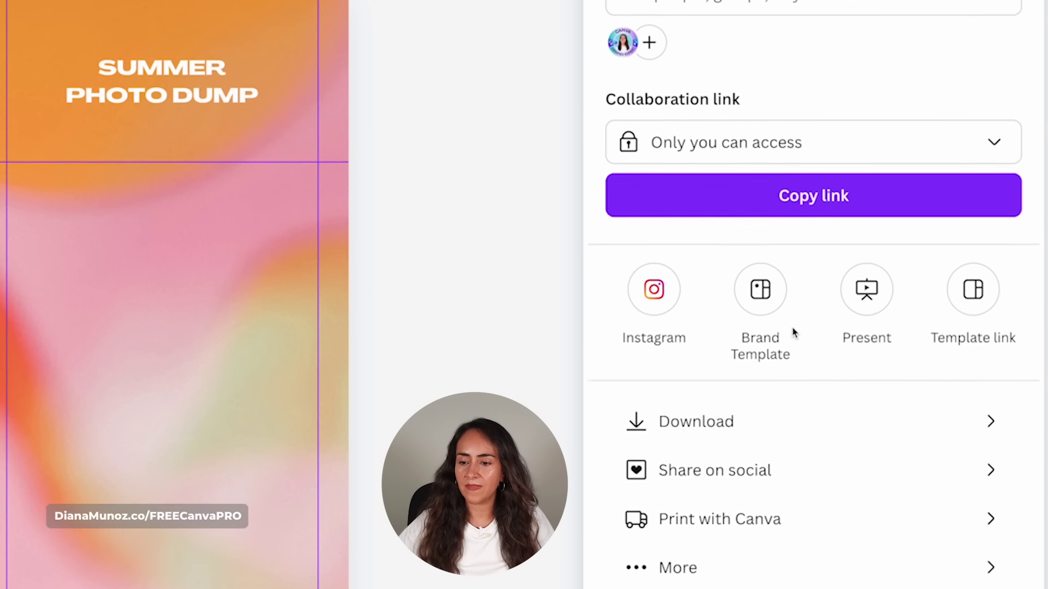
{"action": "left_click", "coordinate": [720, 421]}
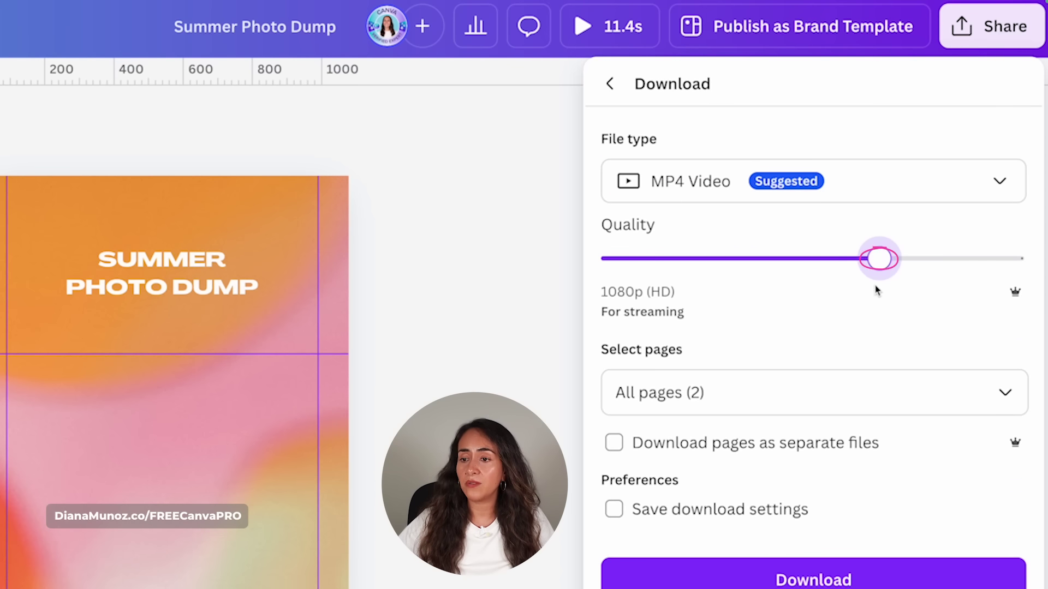
{"action": "left_click_drag", "start_coordinate": [879, 259], "coordinate": [996, 263]}
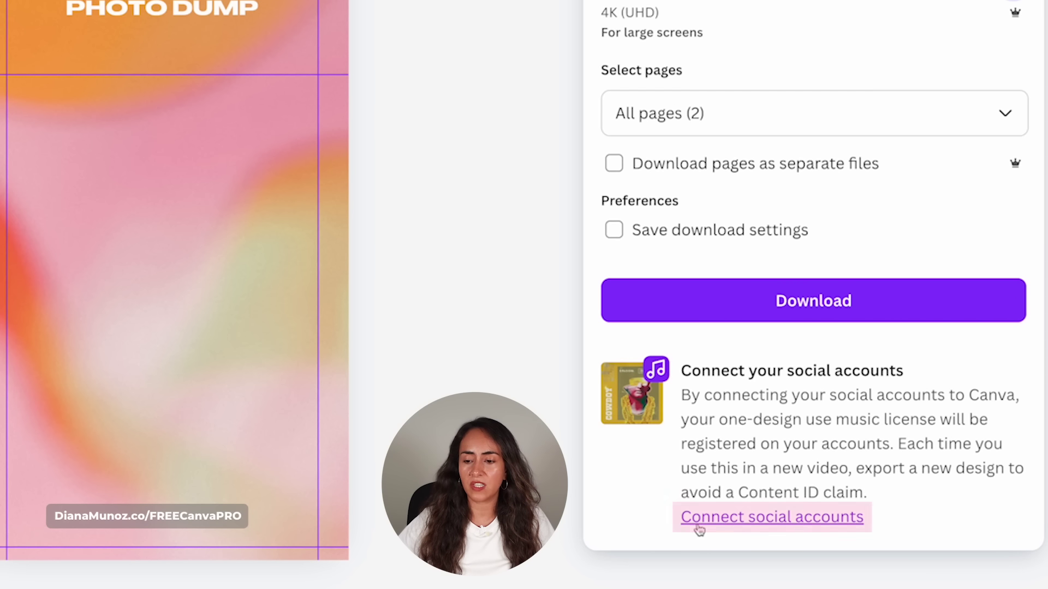
Connect the YouTube channel account through Google sign-in to clear the video's music license.
{"action": "left_click", "coordinate": [795, 524]}
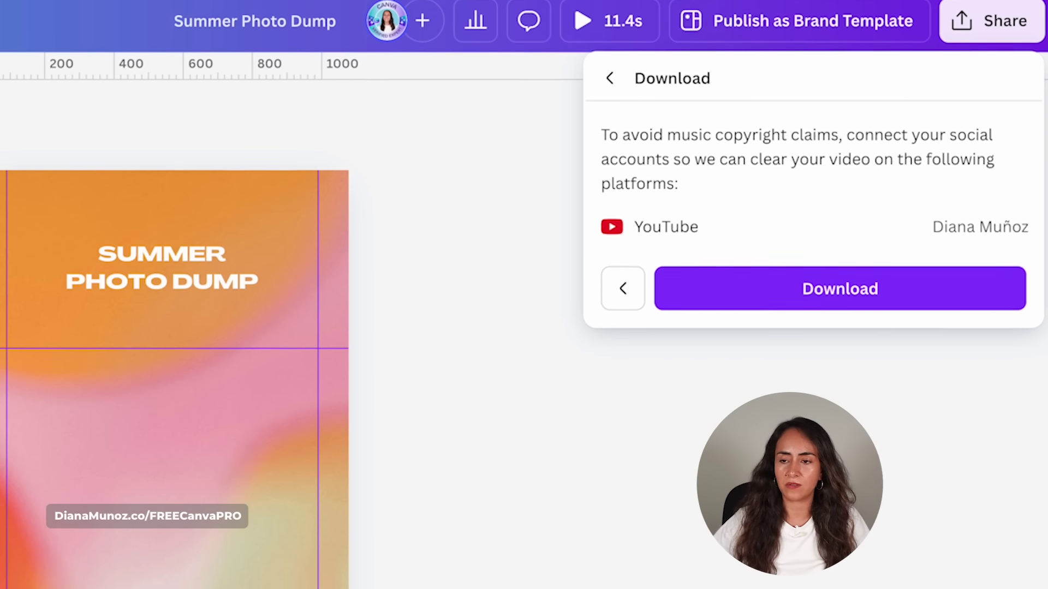
{"action": "left_click", "coordinate": [971, 233]}
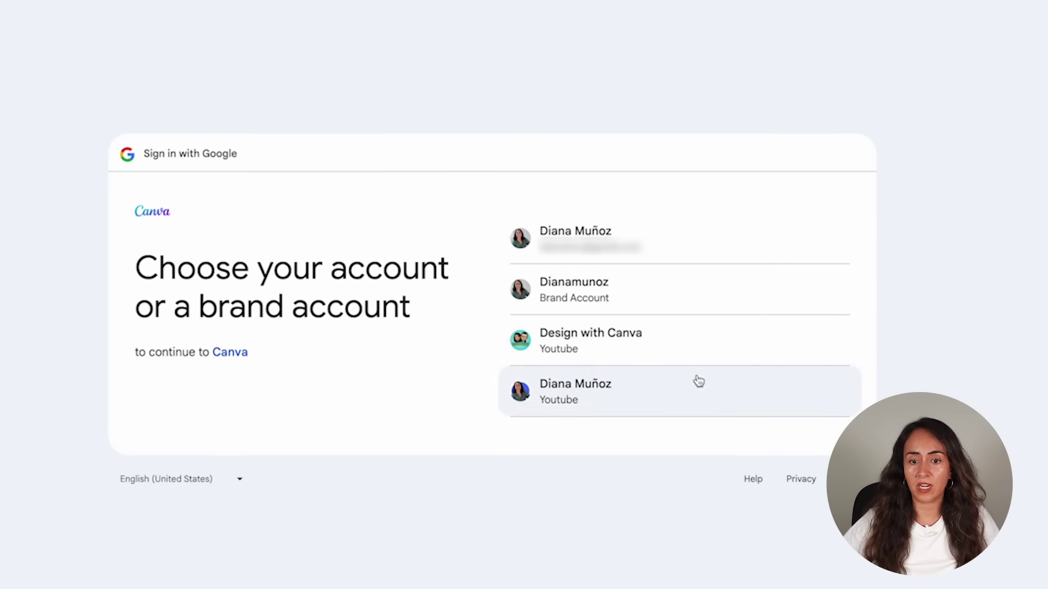
{"action": "left_click", "coordinate": [699, 382]}
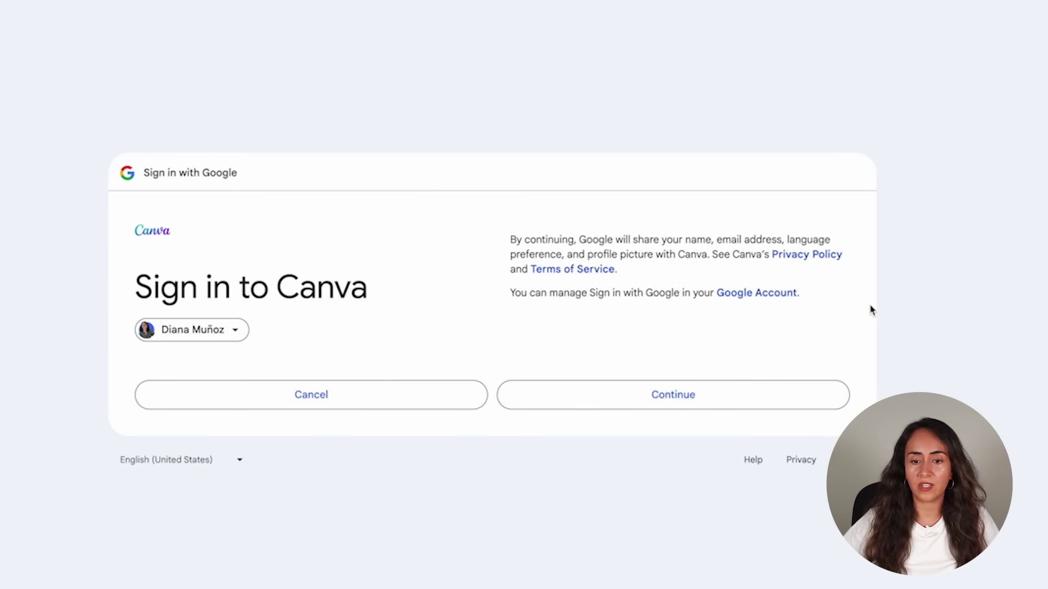
{"action": "left_click", "coordinate": [709, 395]}
{"action": "left_click", "coordinate": [641, 451]}
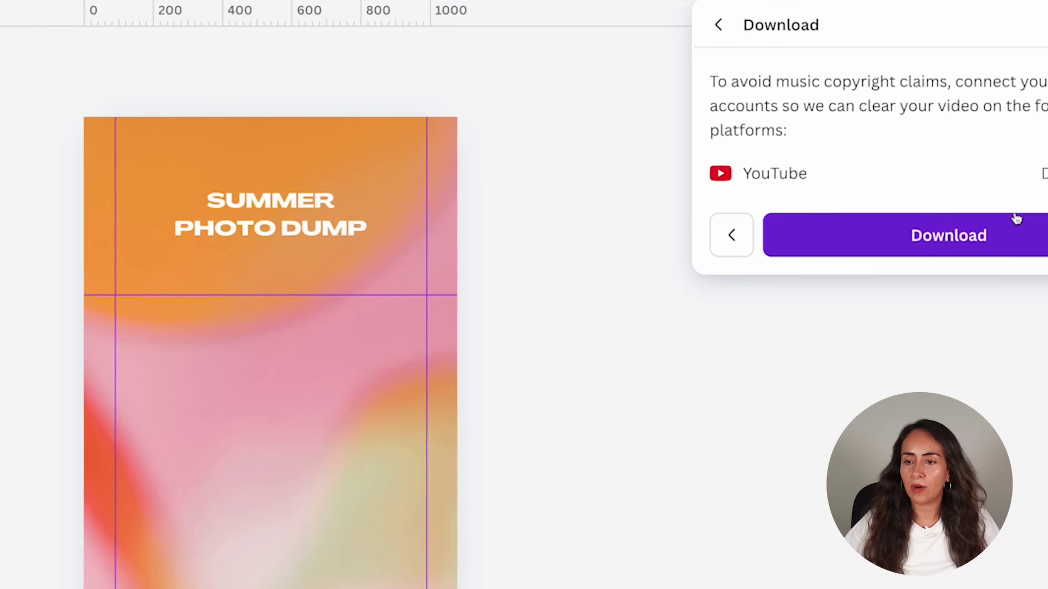